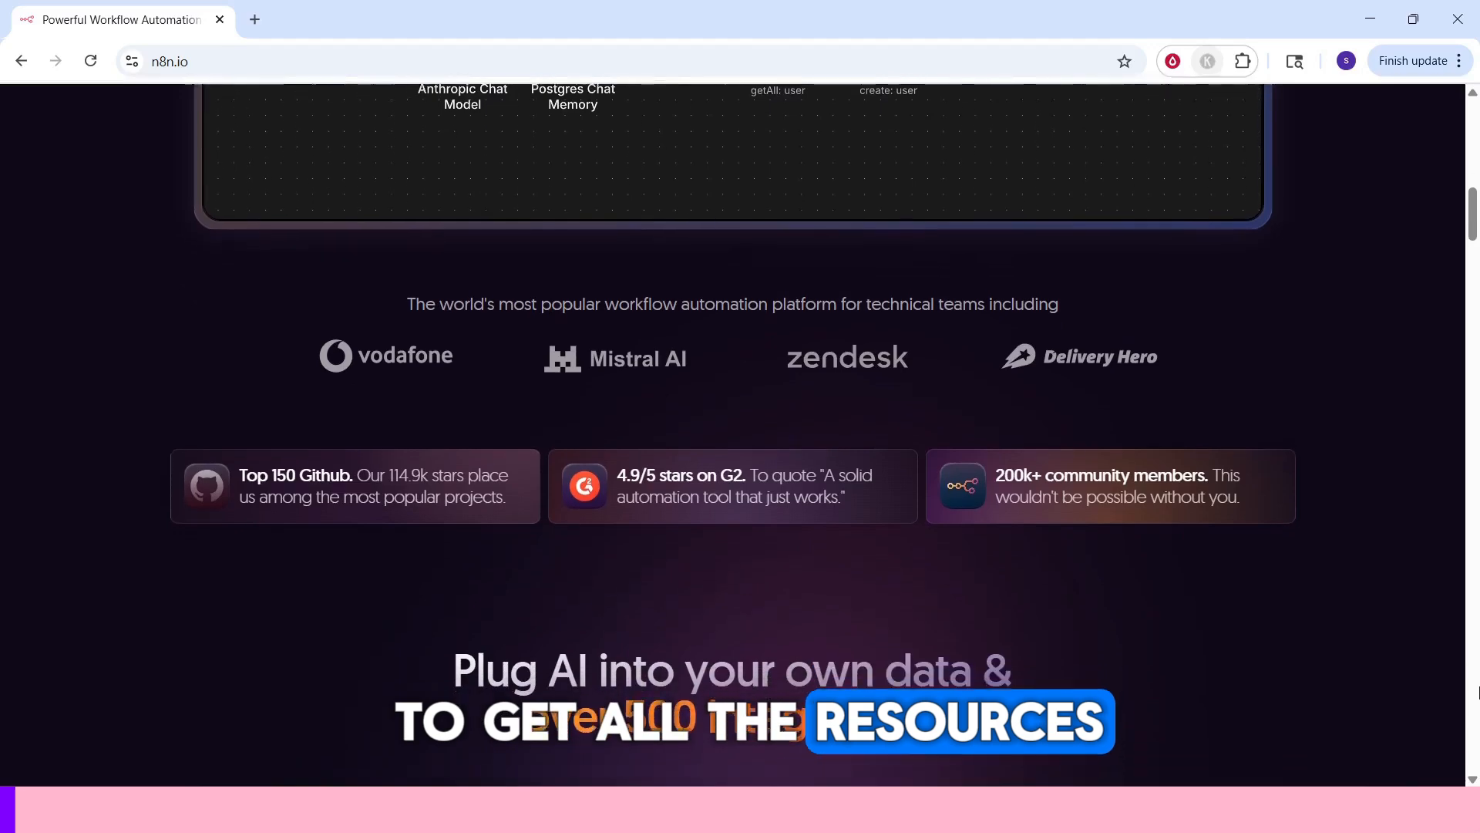
Scroll through the n8n homepage, open the pricing page and switch the plans to monthly billing.
scroll(1476, 692, down, 2)
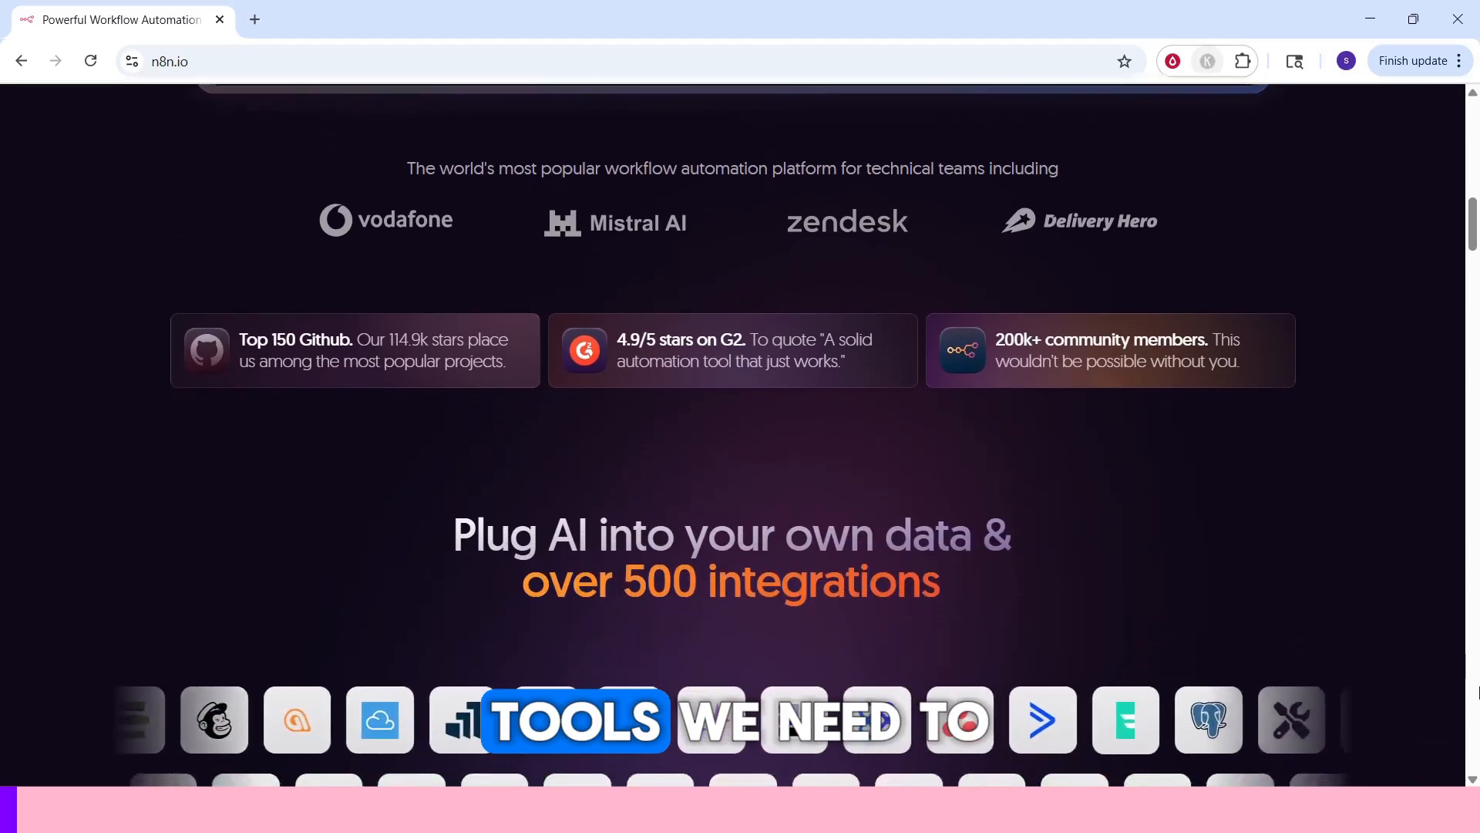
scroll(1476, 692, down, 1)
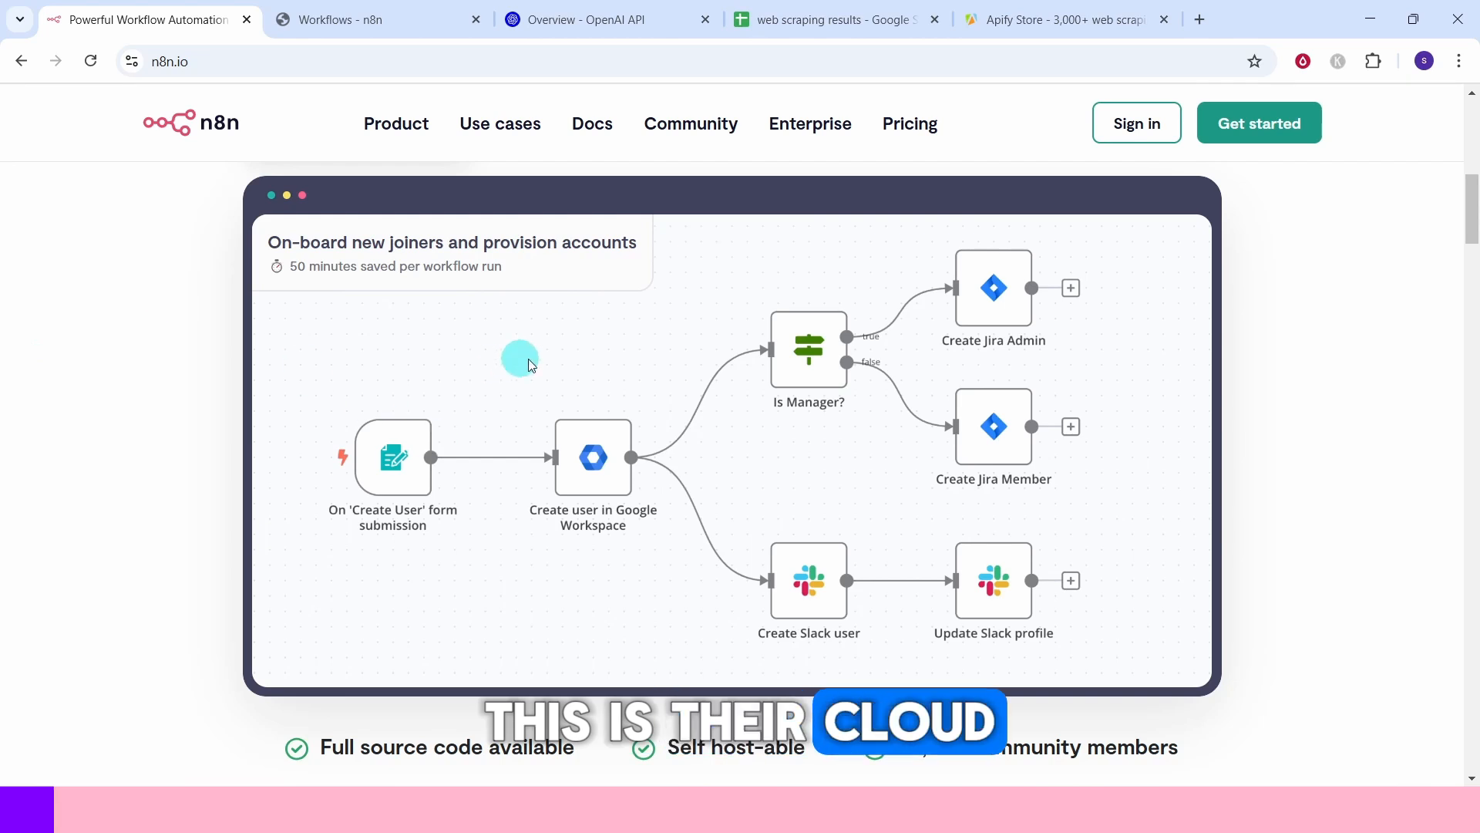
click(909, 133)
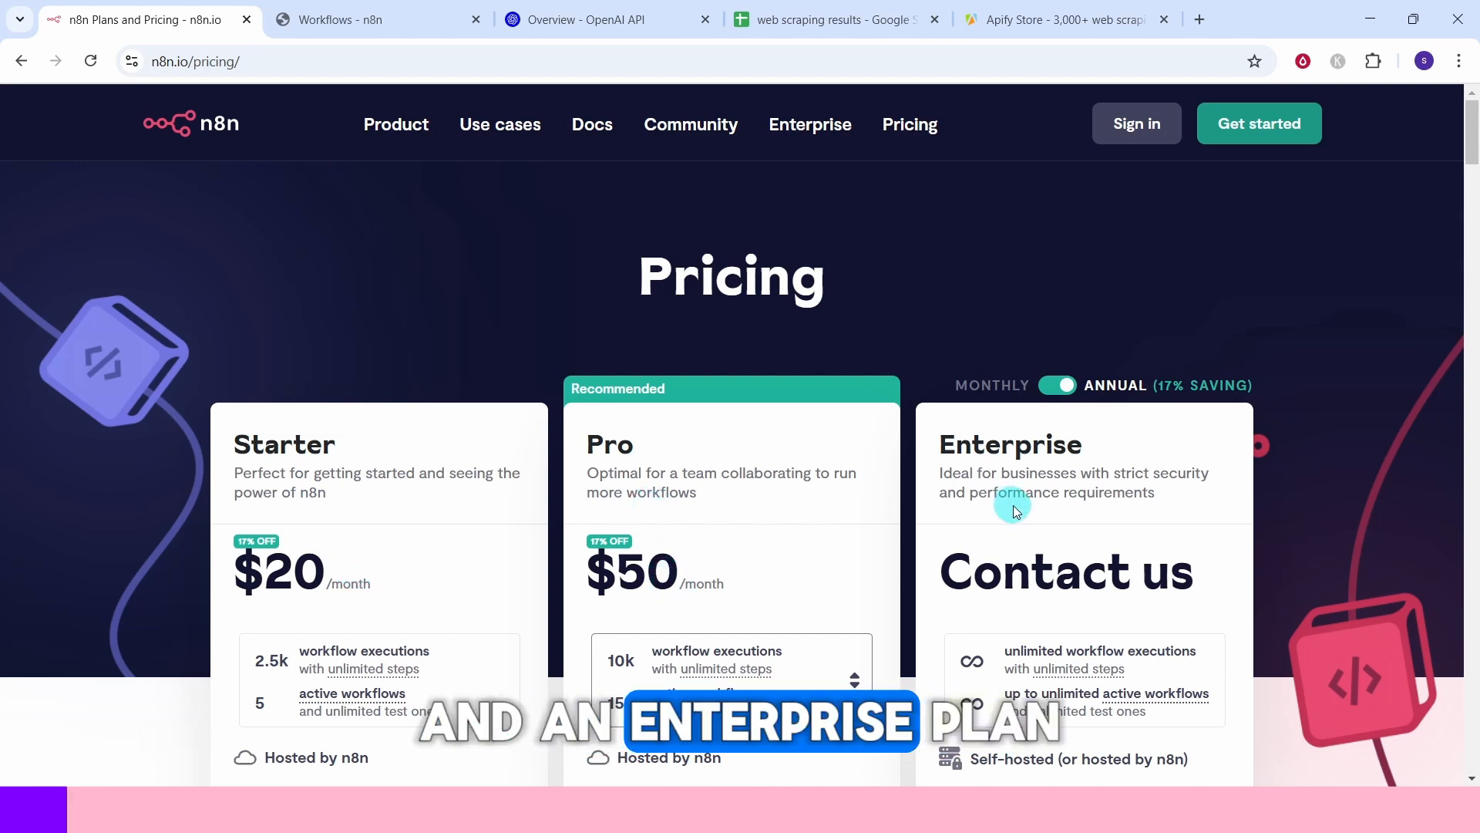
click(1047, 388)
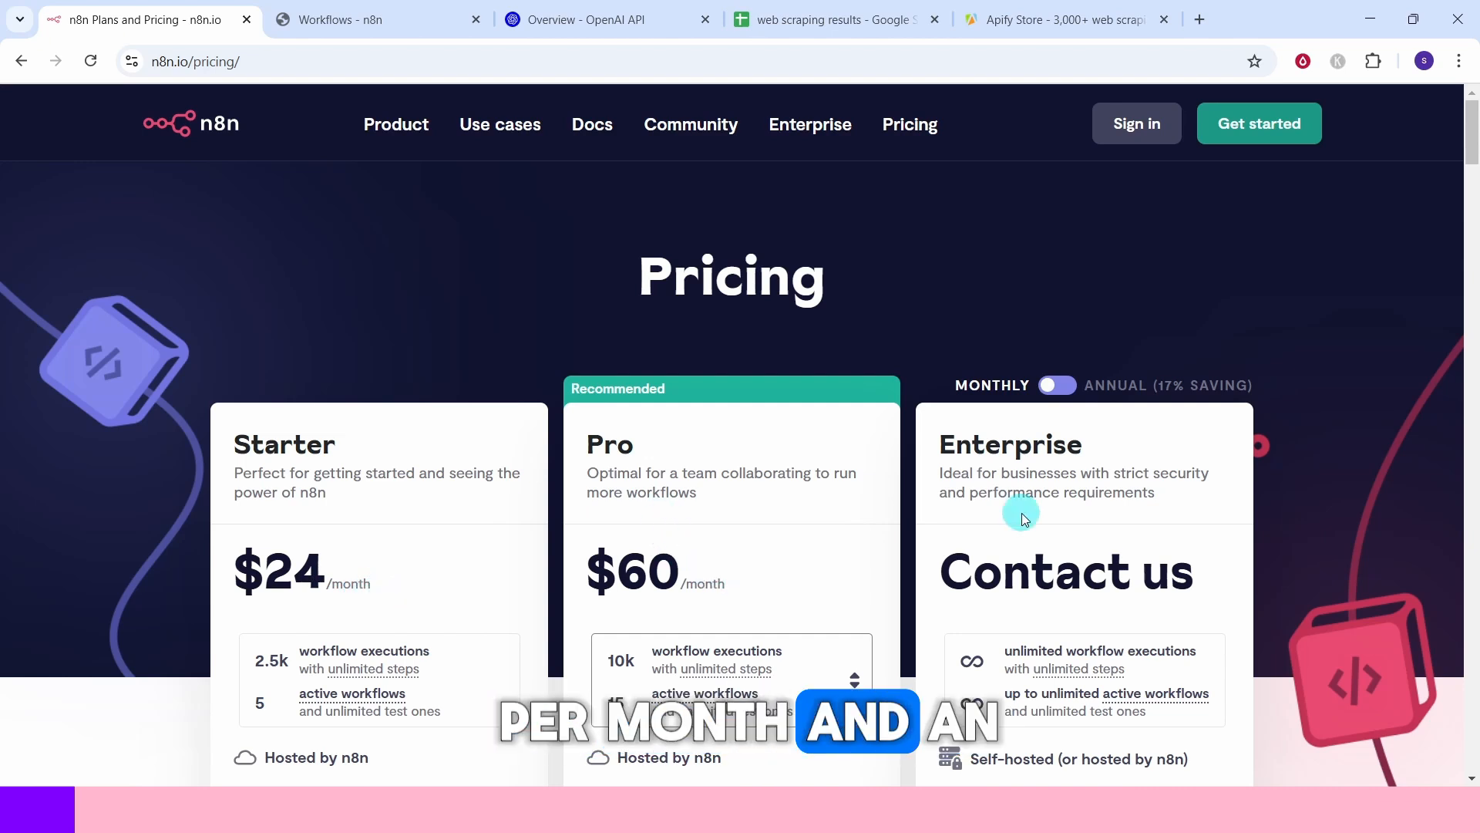
Look through the open n8n workflows, OpenAI platform and Apify Store tabs.
click(333, 19)
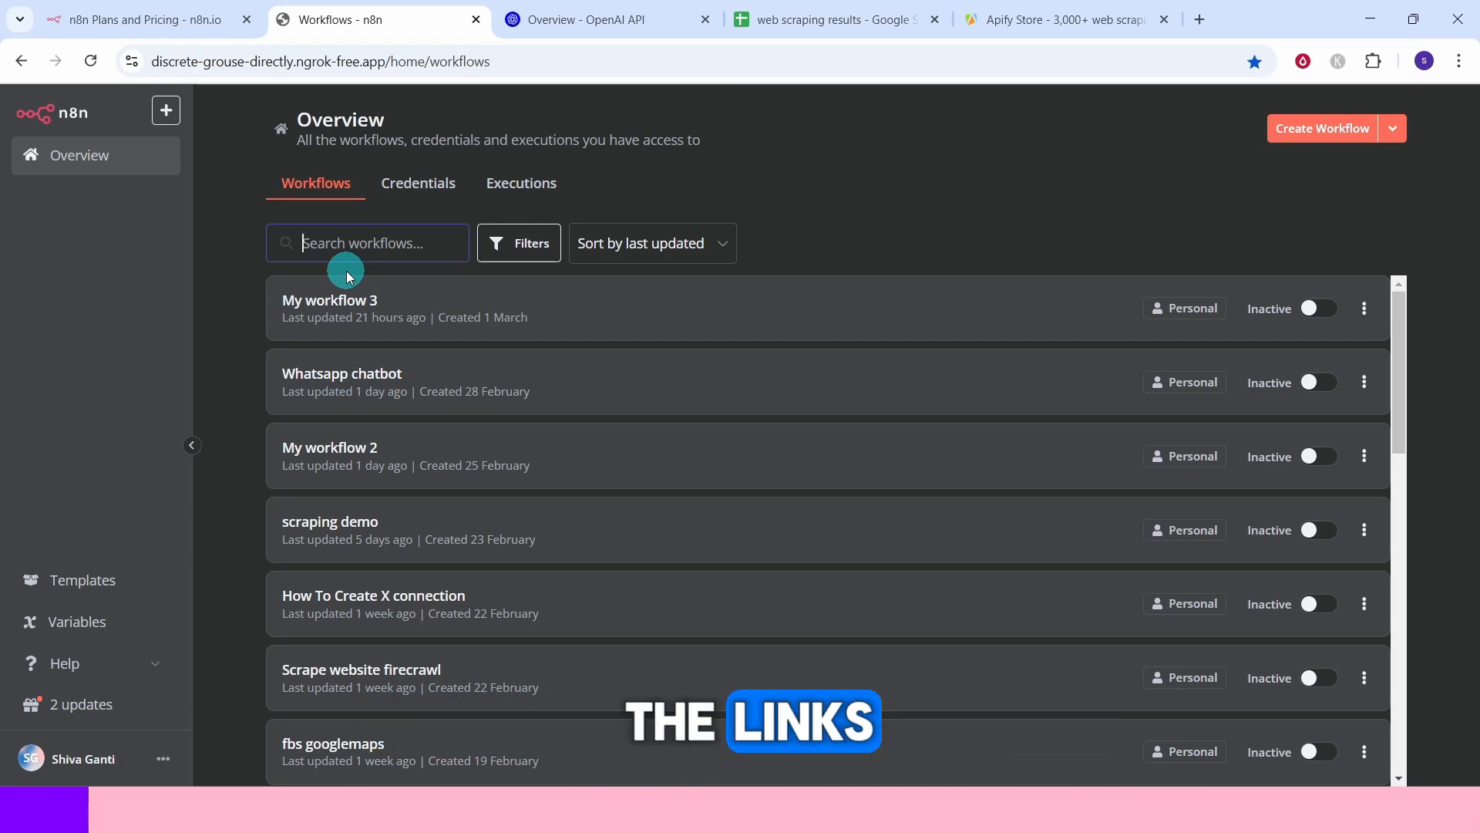
click(549, 19)
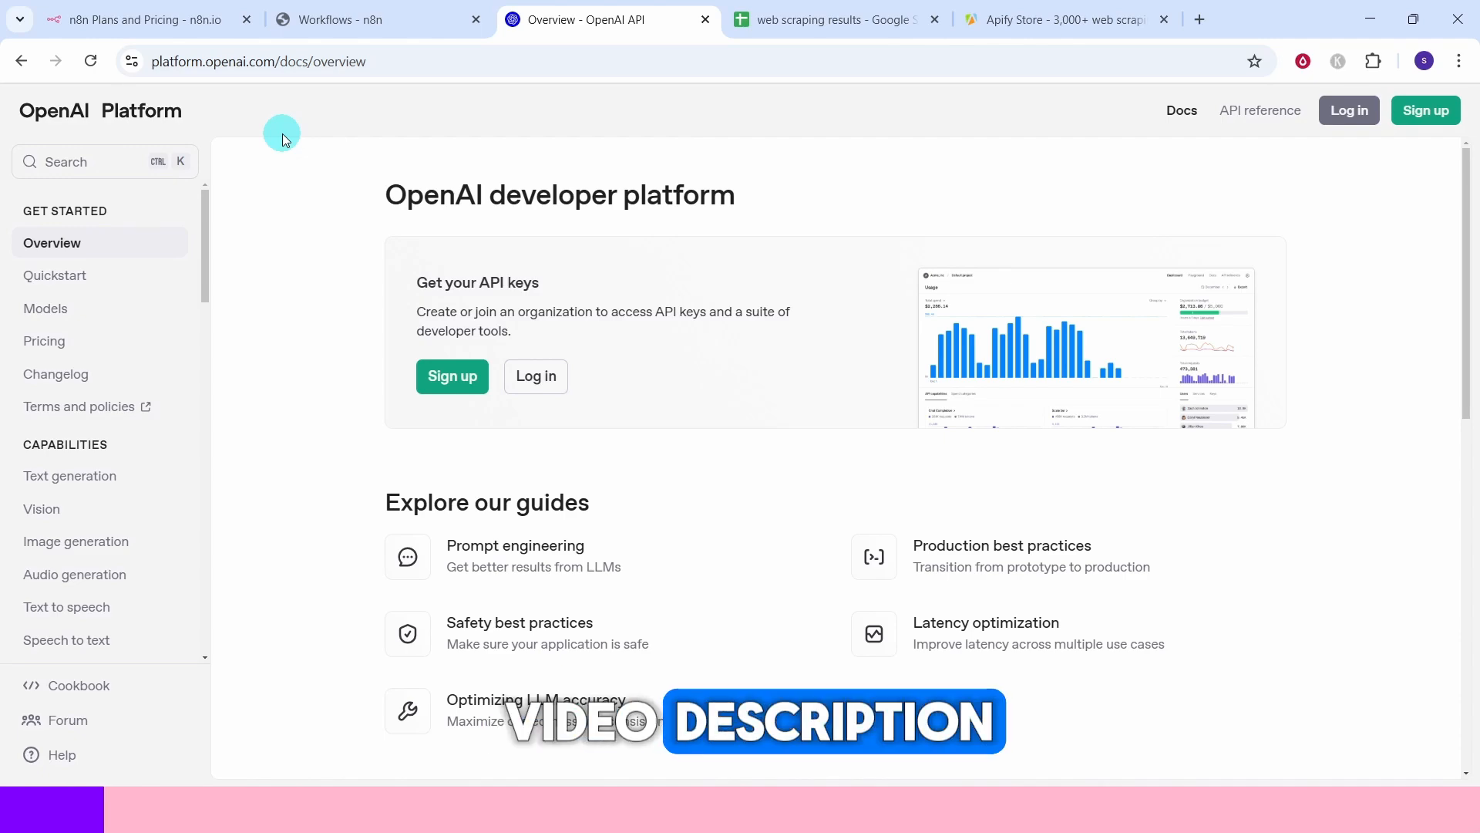
click(1012, 19)
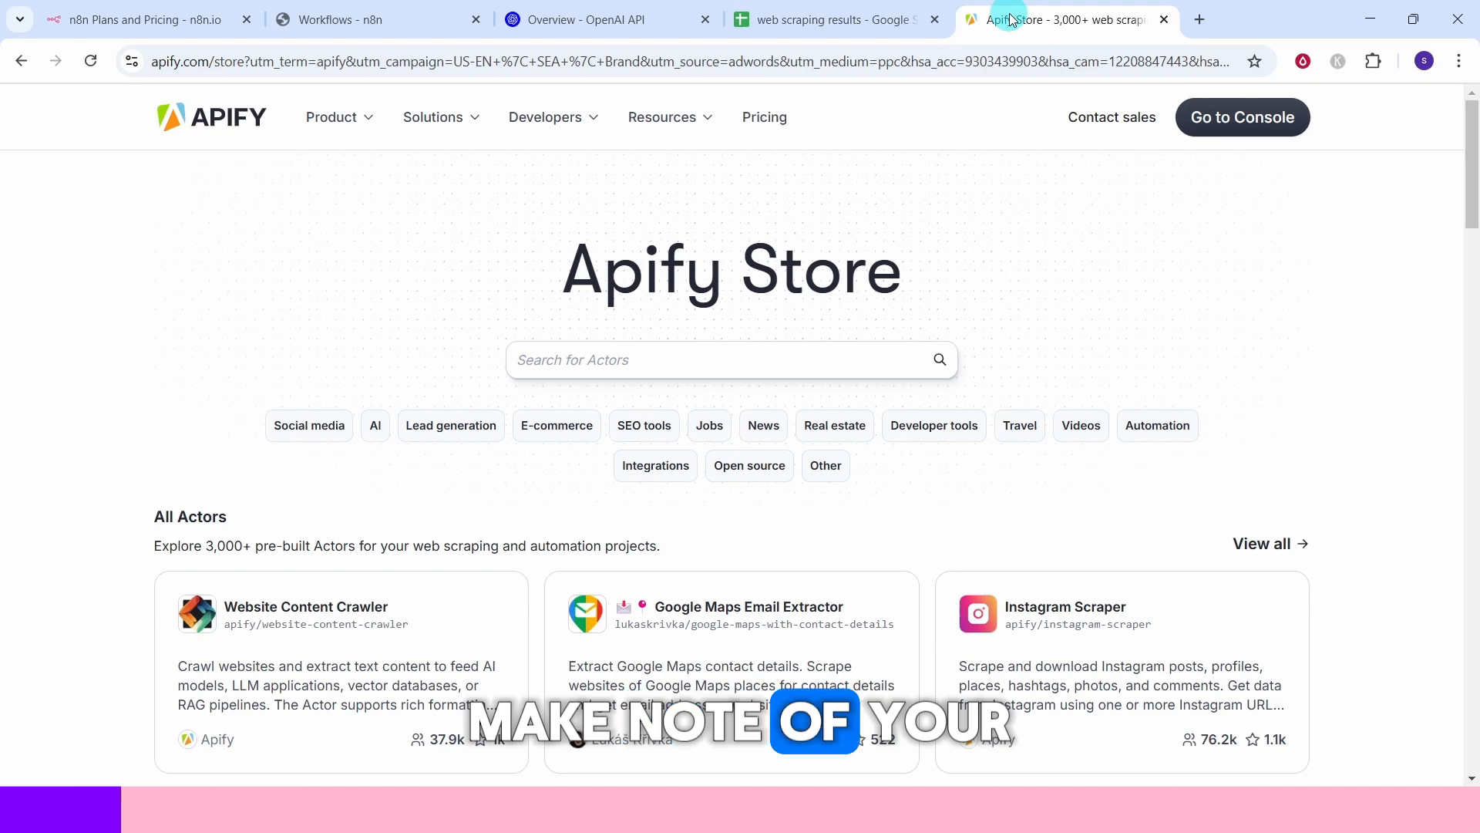
click(815, 22)
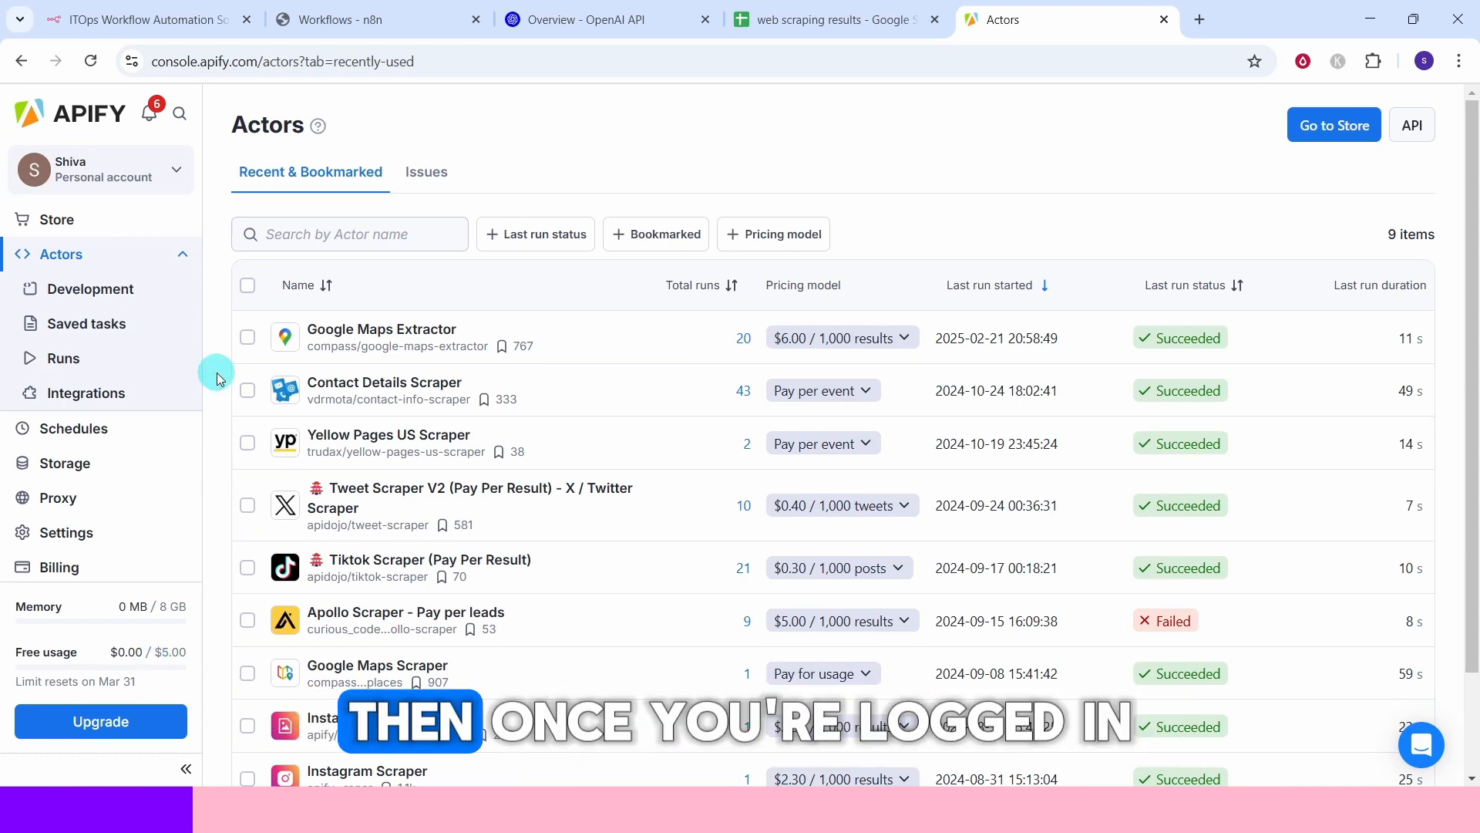
Open the Apify Store and search the actors for instagram.
click(54, 219)
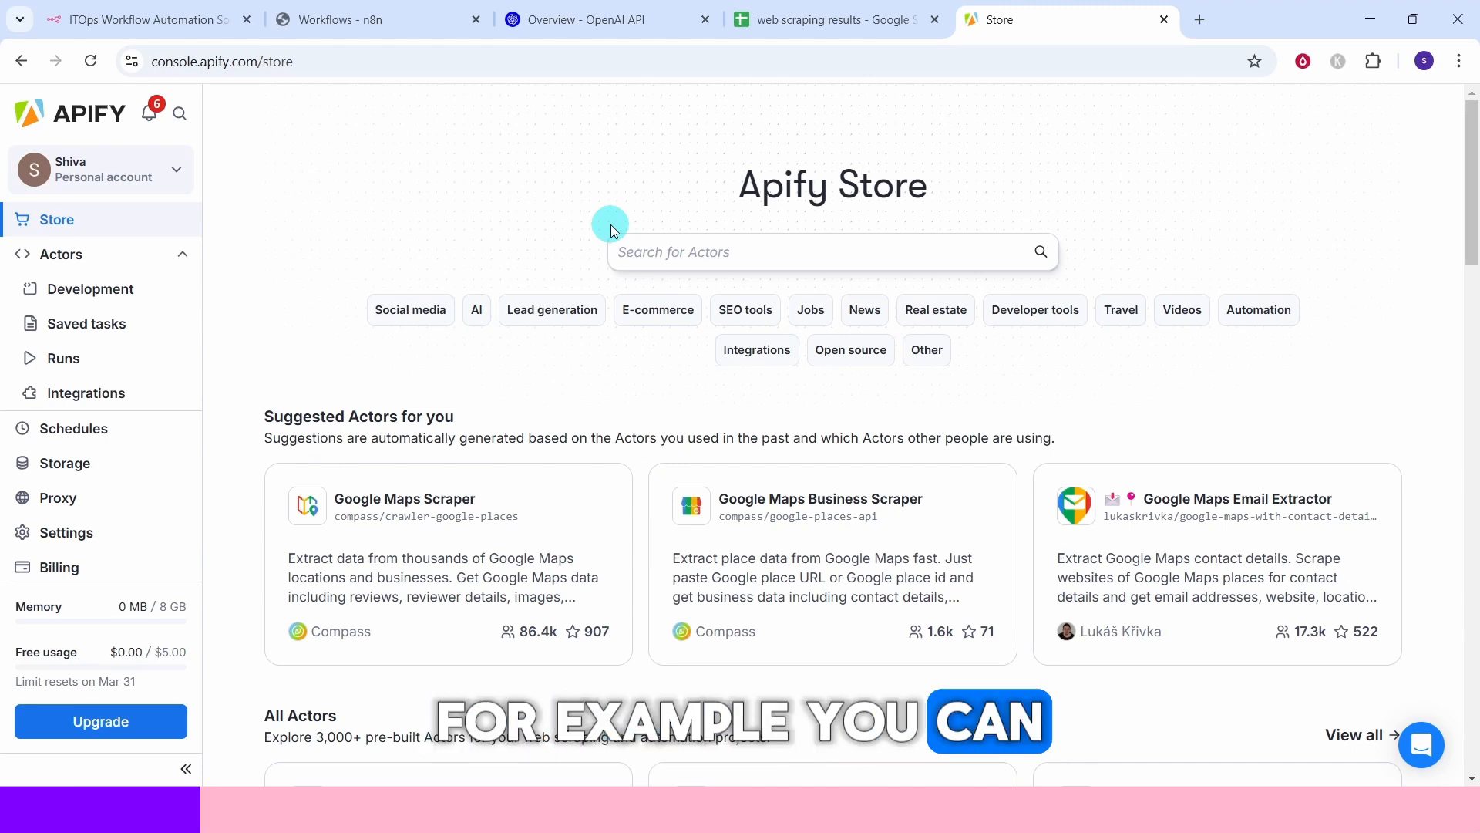
click(733, 249)
text(instagram)
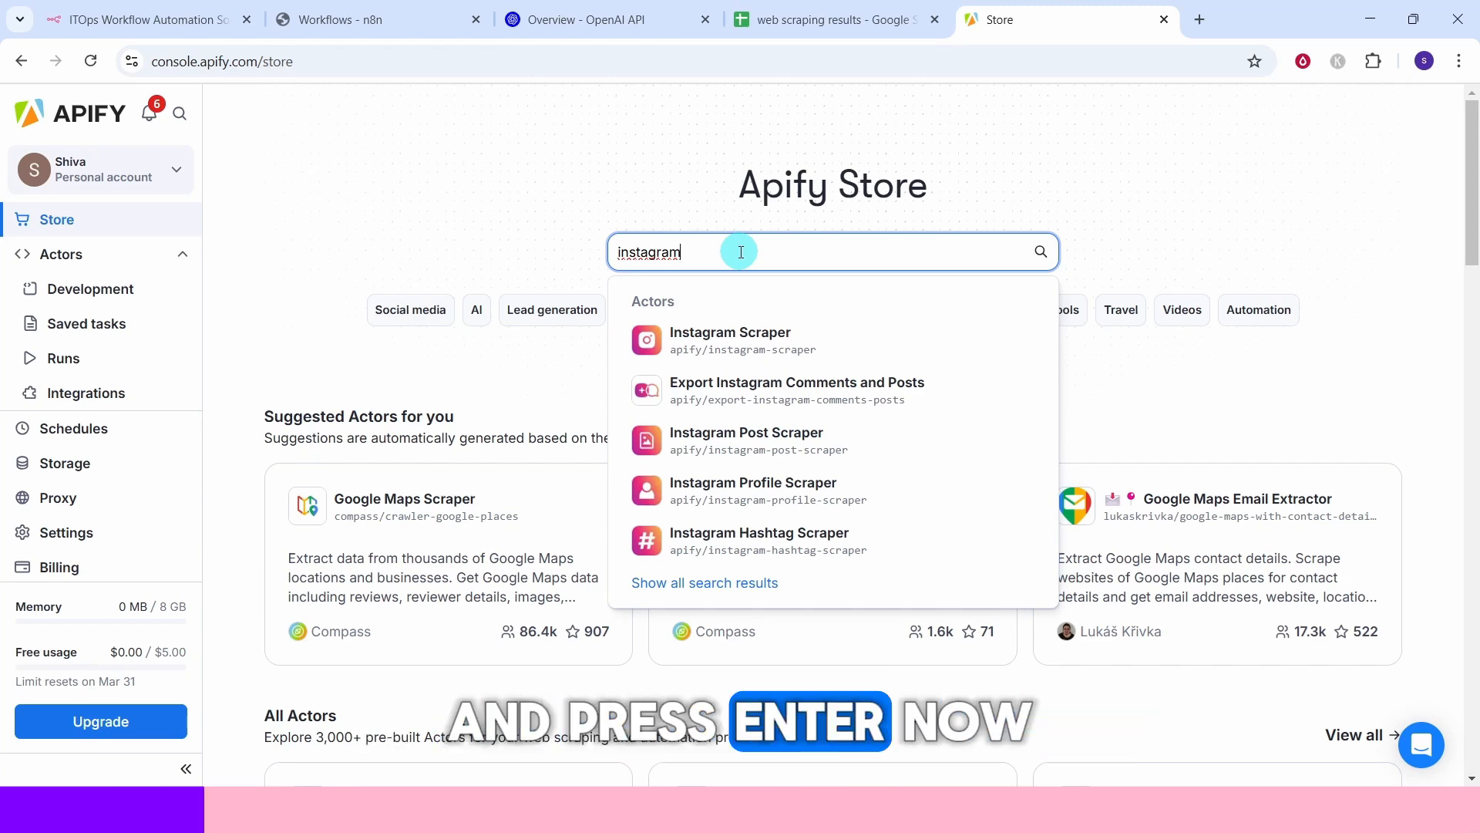
key(Return)
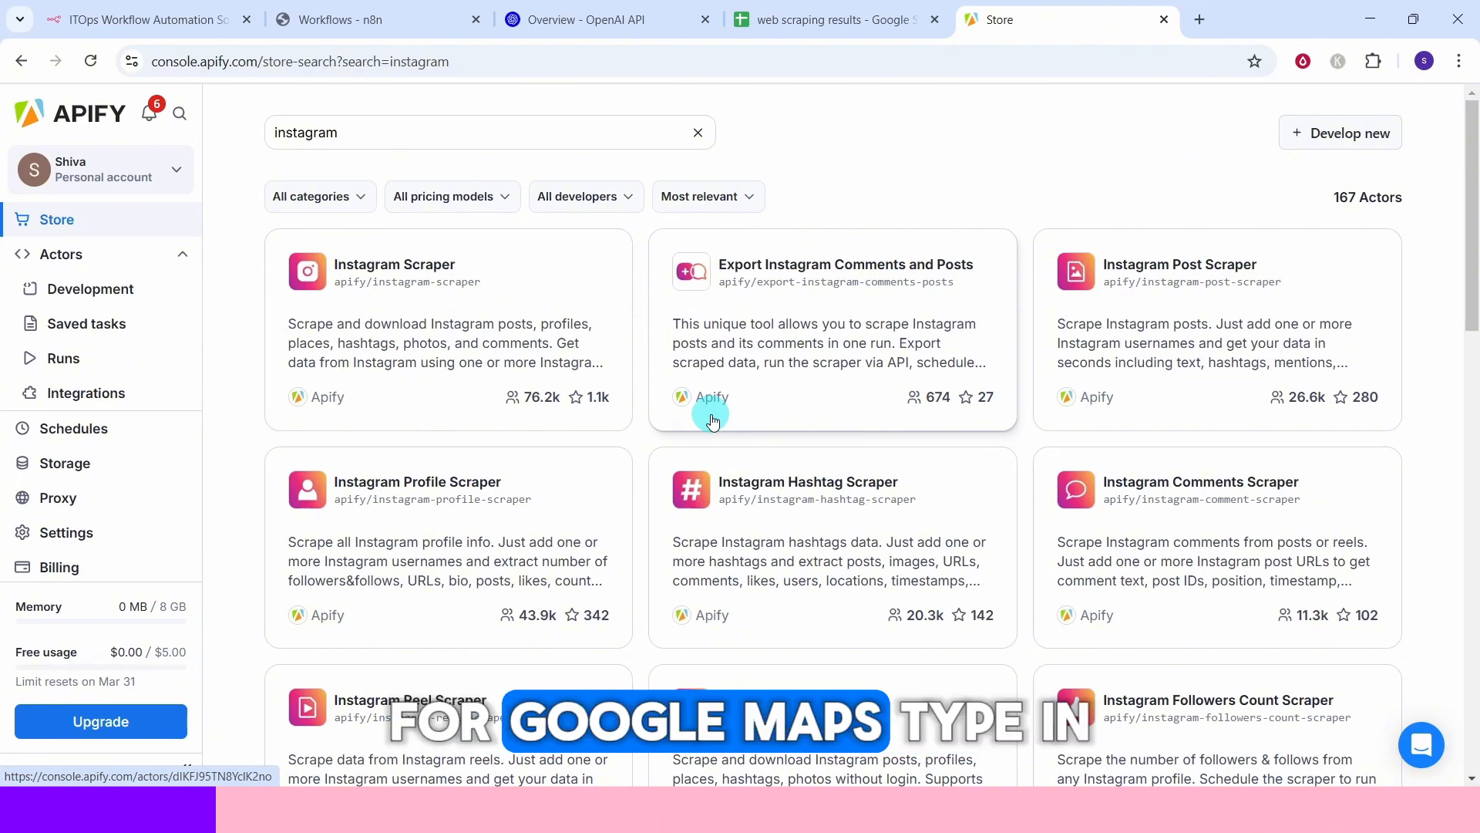
Search the store for google maps and open the Google Maps Extractor actor by Compass.
triple_click(362, 120)
text(google maps)
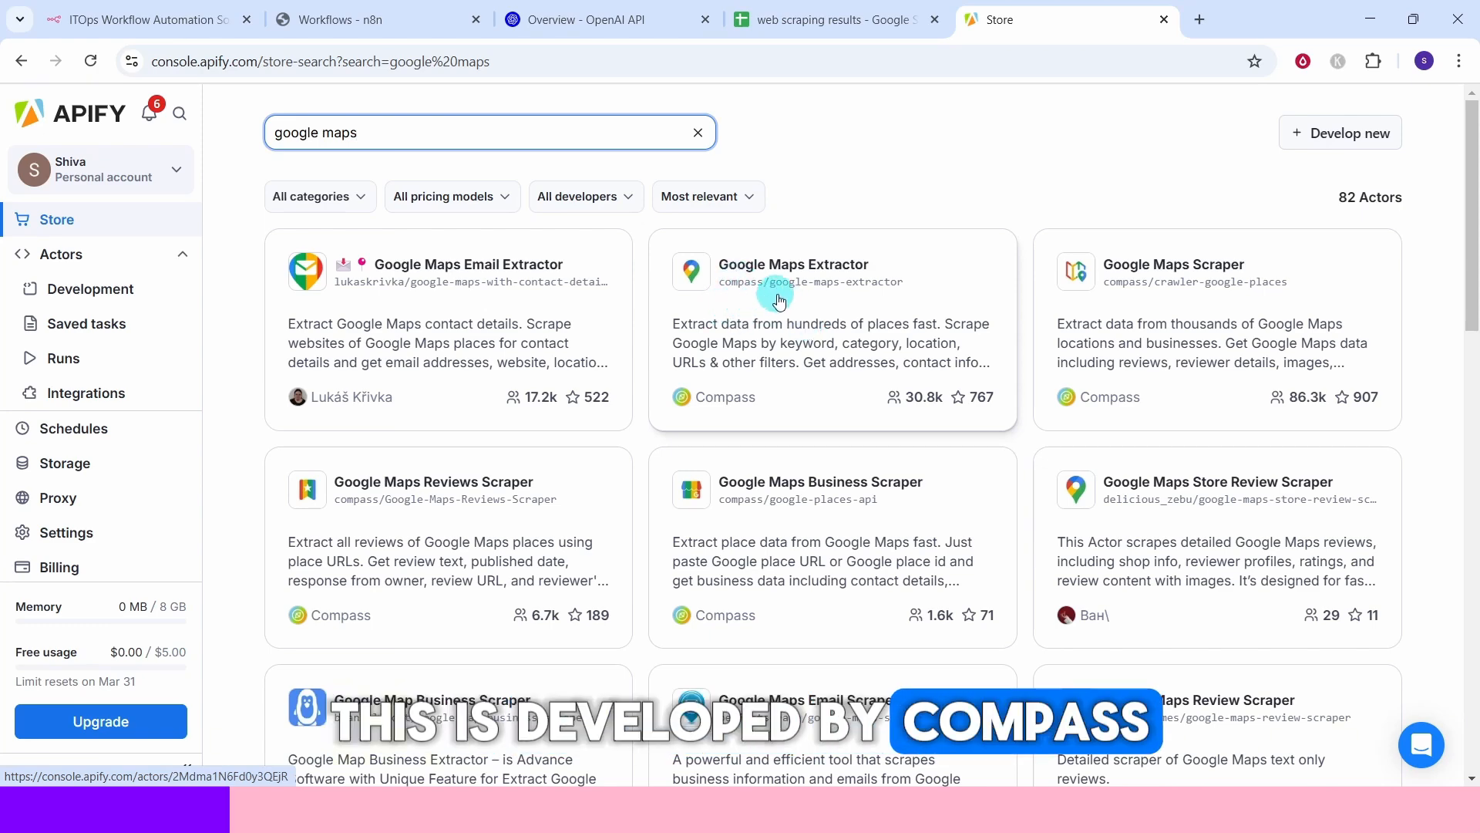
click(753, 343)
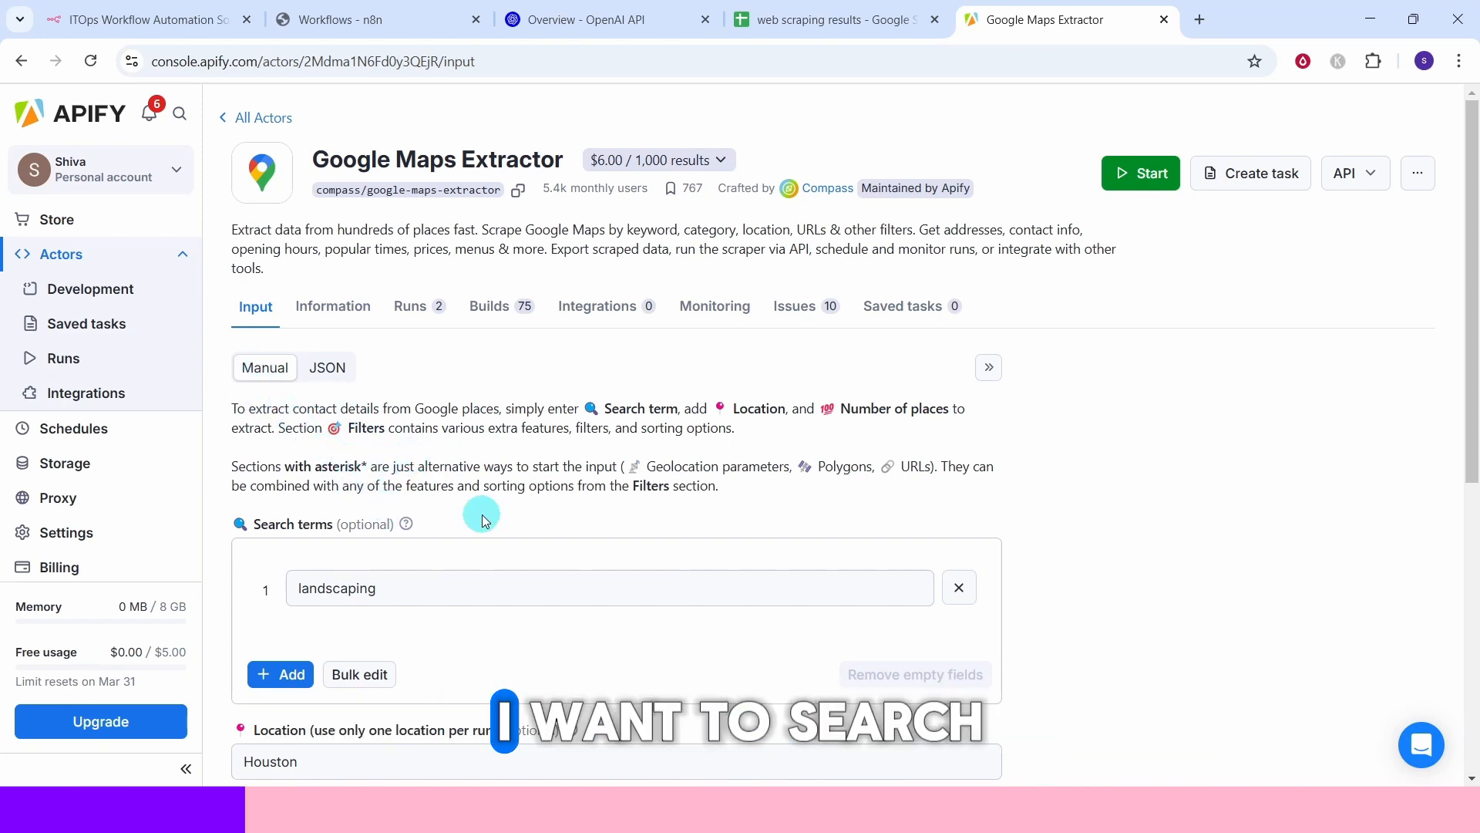
Review the landscaping search term, Houston location and expanded geolocation parameters, then start the Google Maps Extractor run.
click(459, 577)
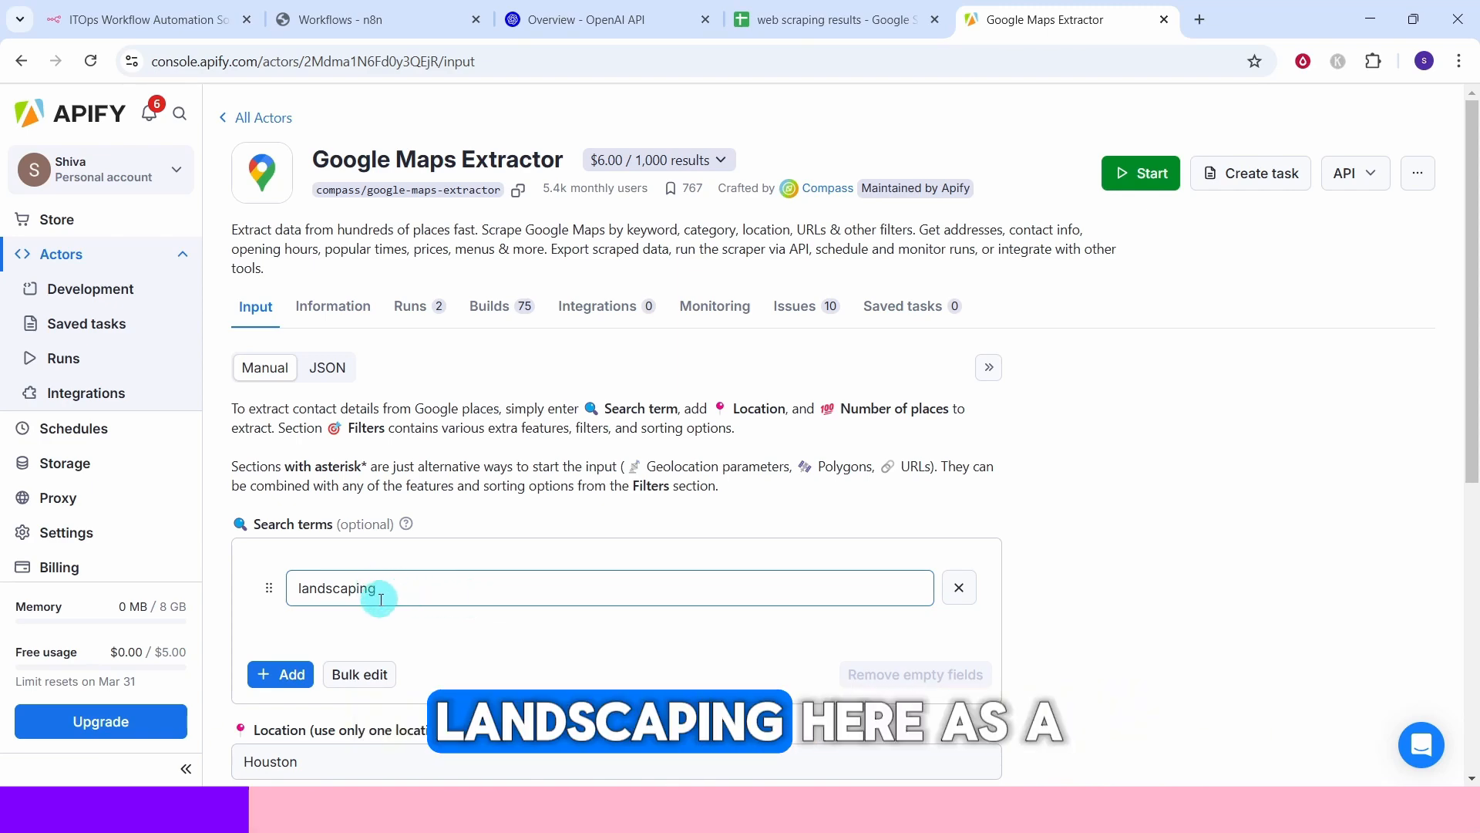
scroll(354, 221, down, 7)
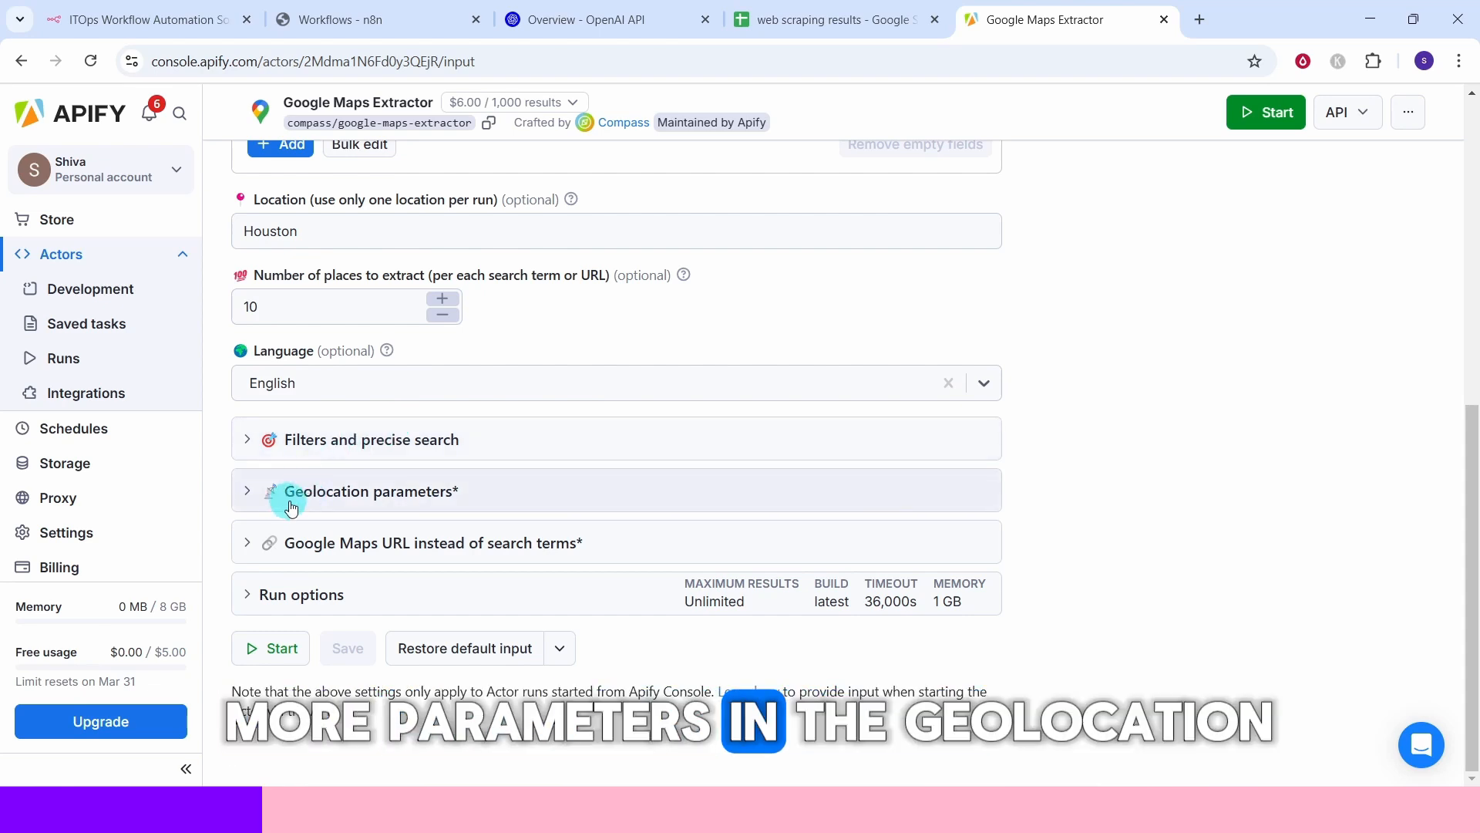
click(247, 495)
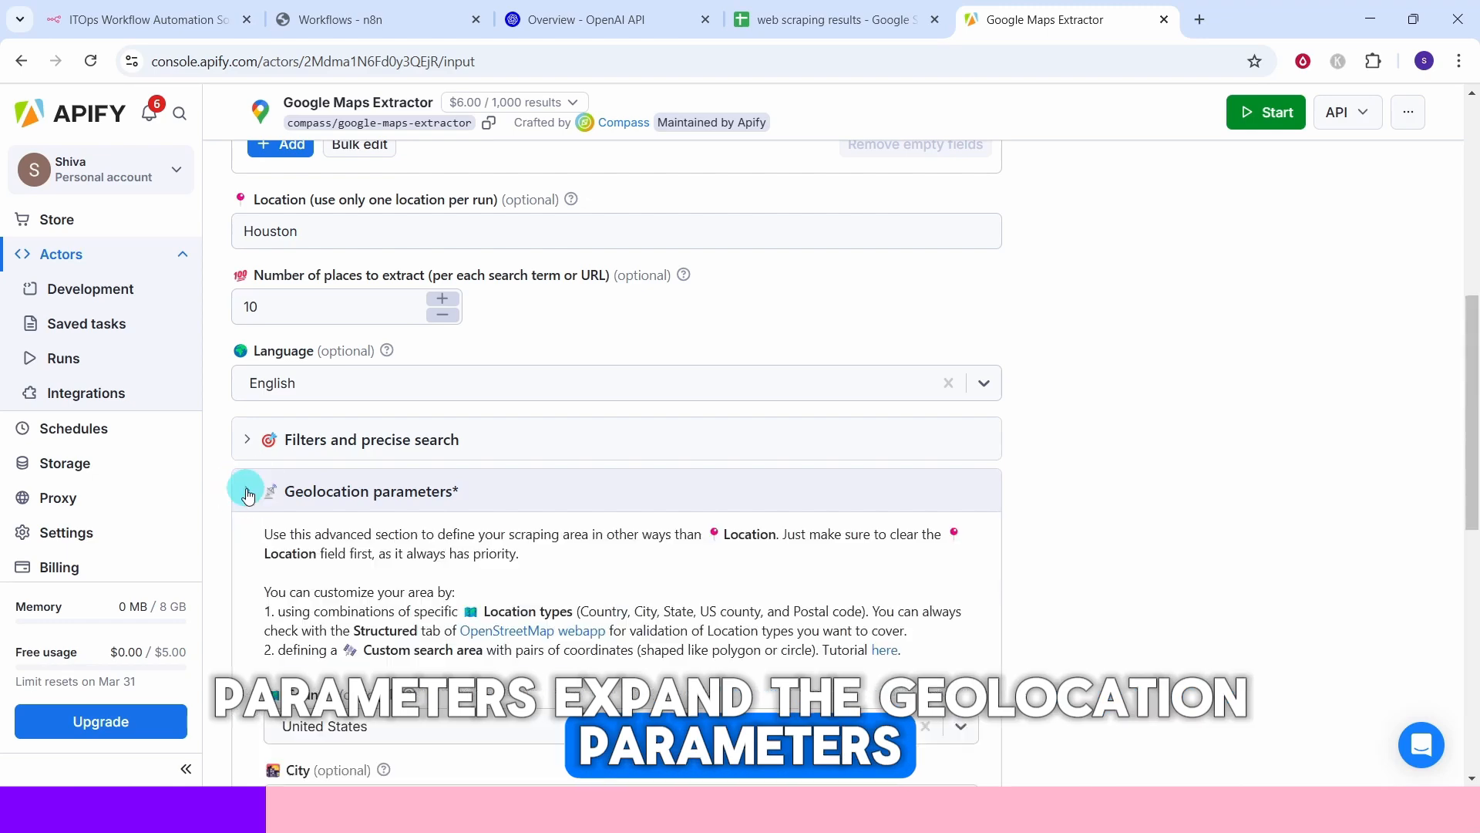
scroll(291, 363, down, 5)
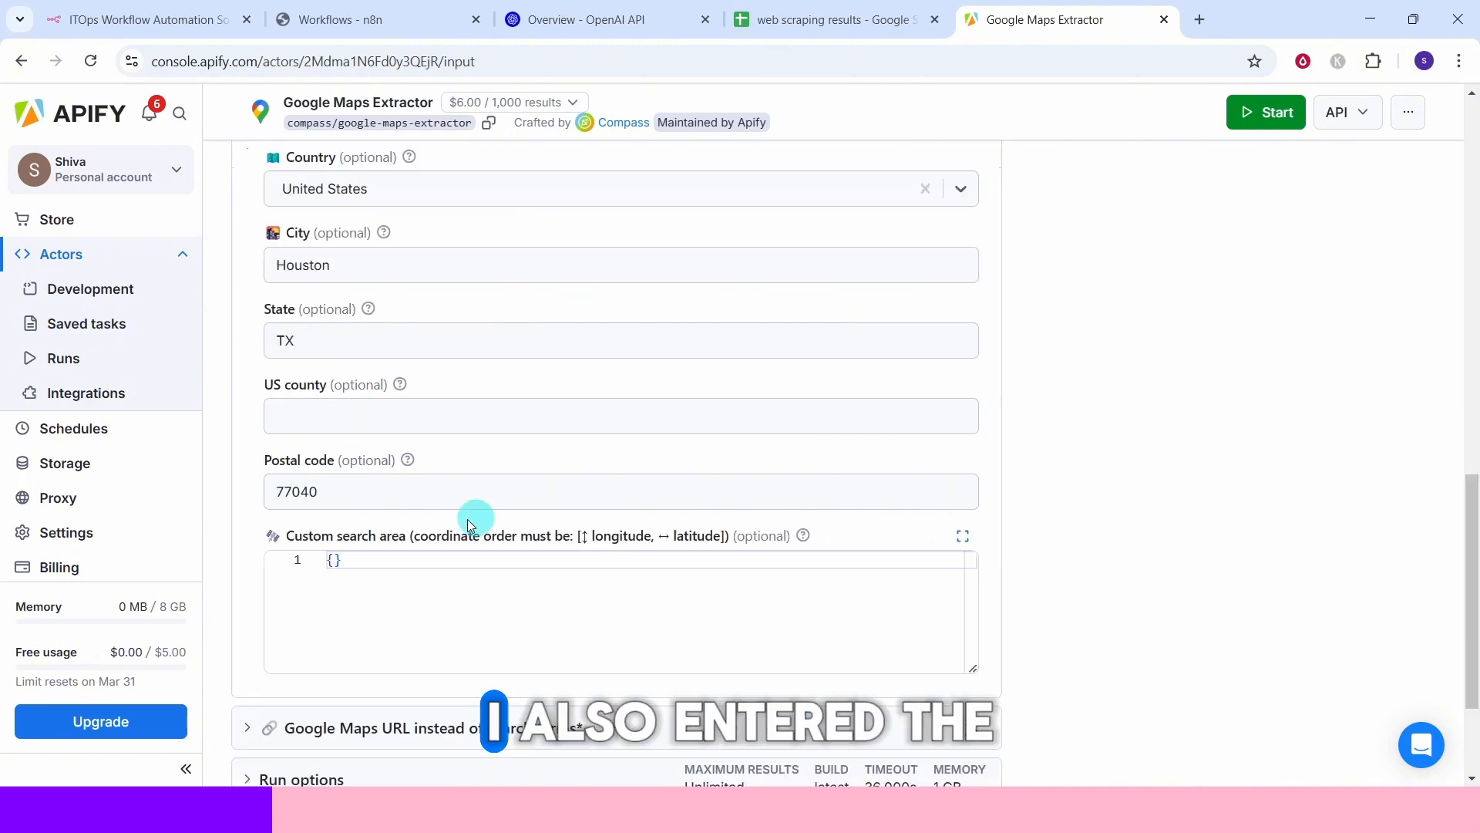
scroll(300, 540, down, 2)
scroll(1113, 489, down, 2)
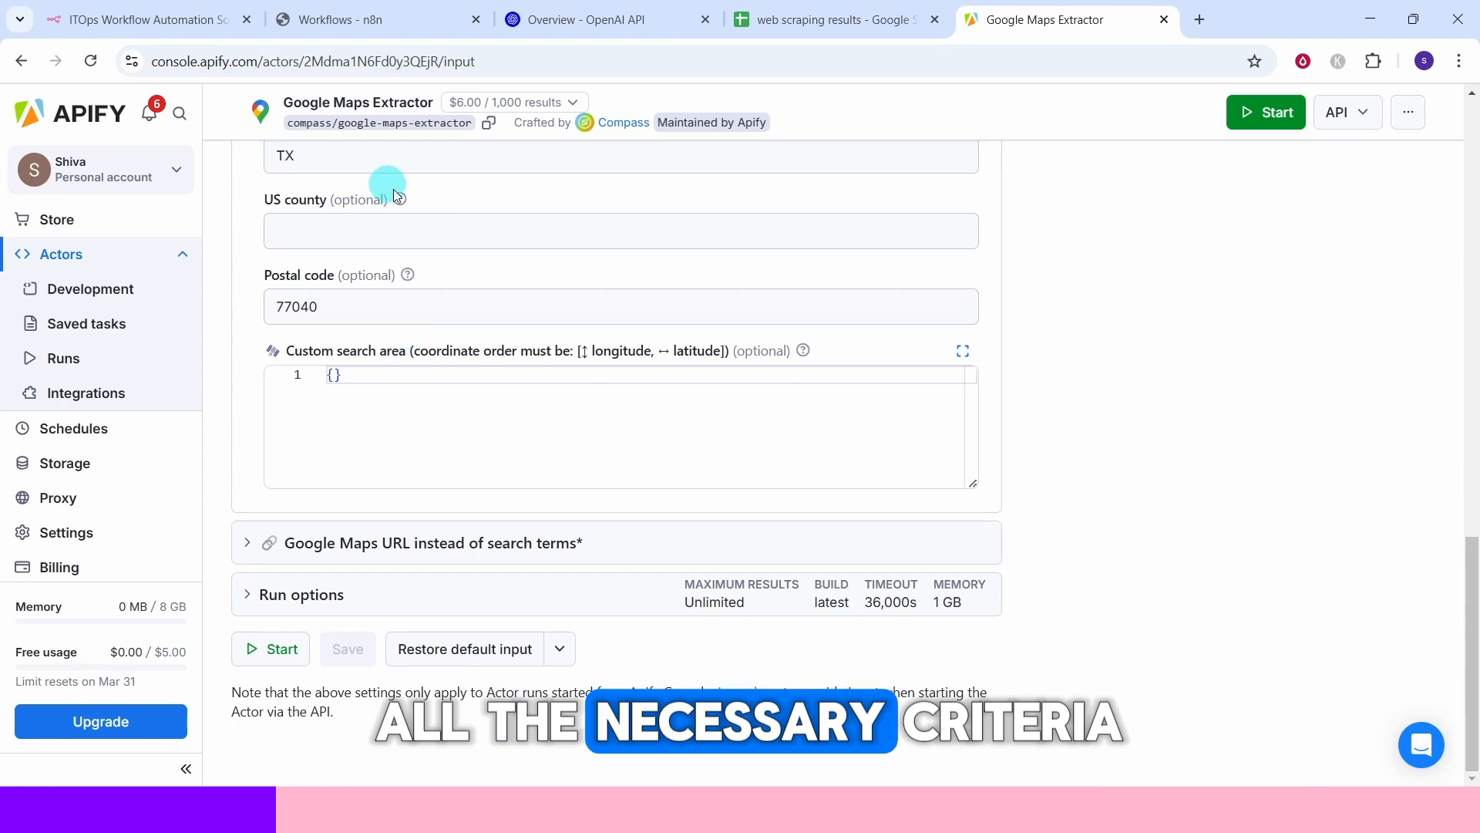
click(441, 296)
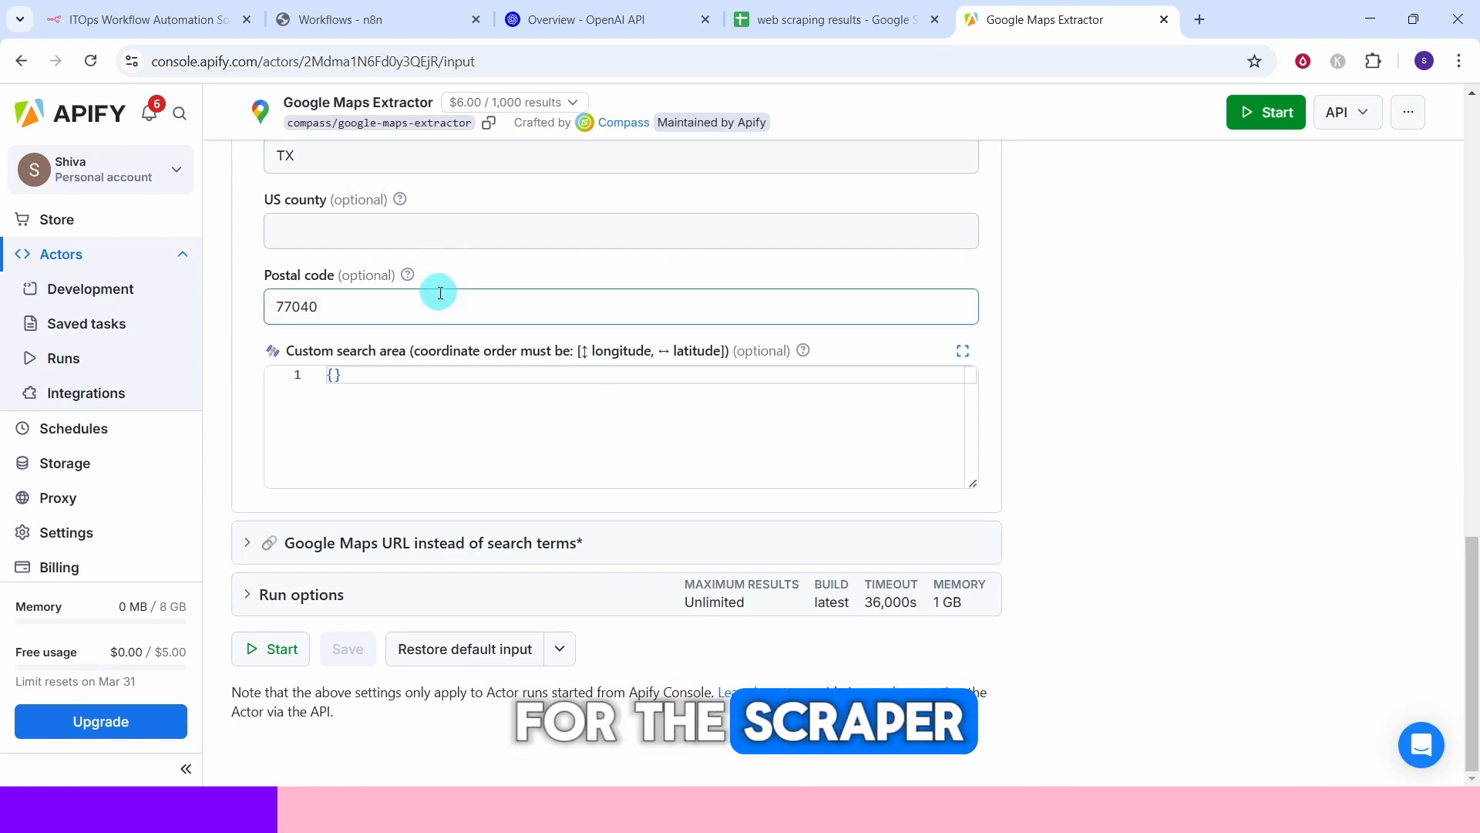
click(344, 669)
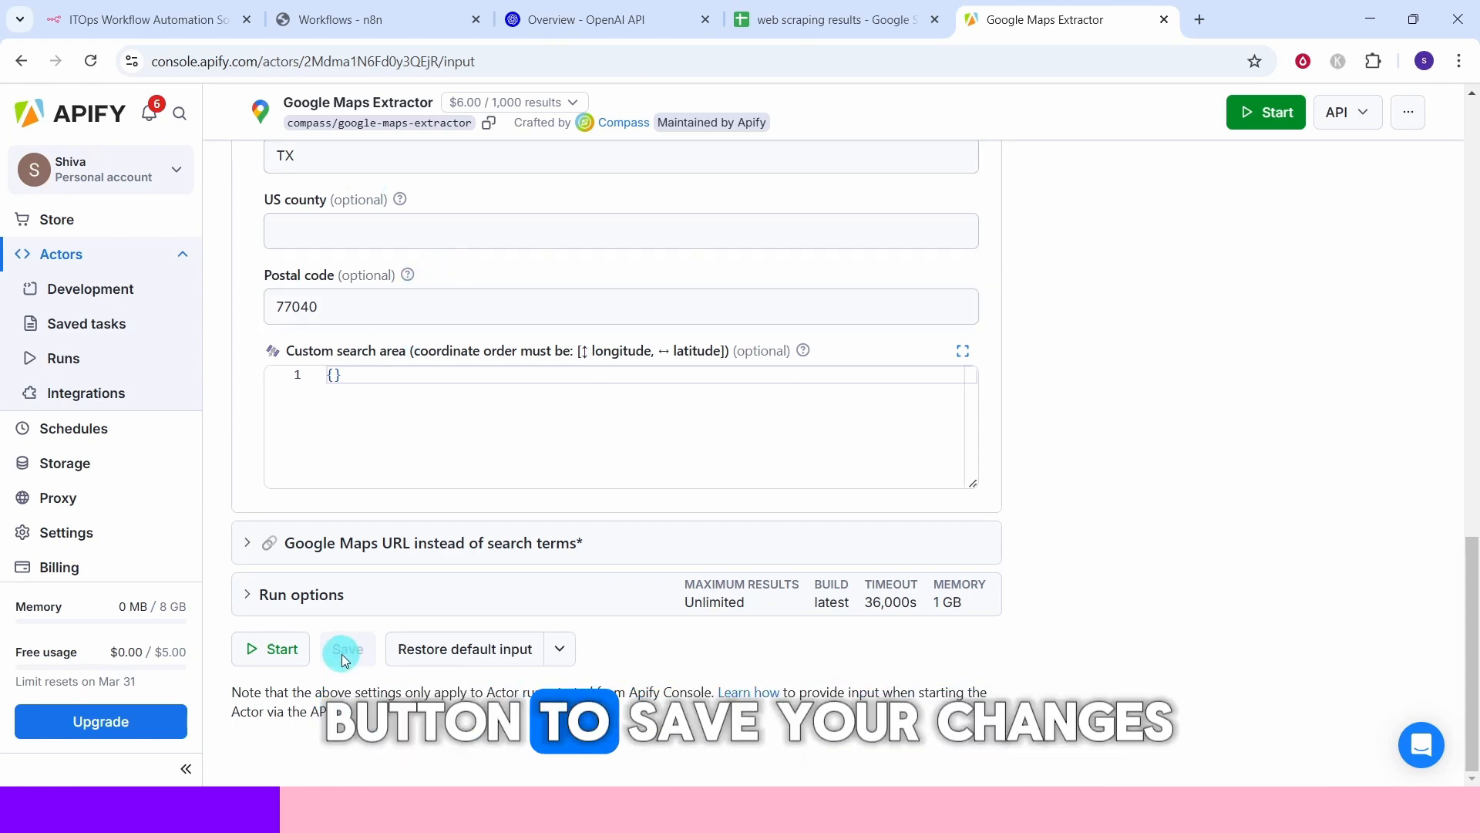
click(1251, 115)
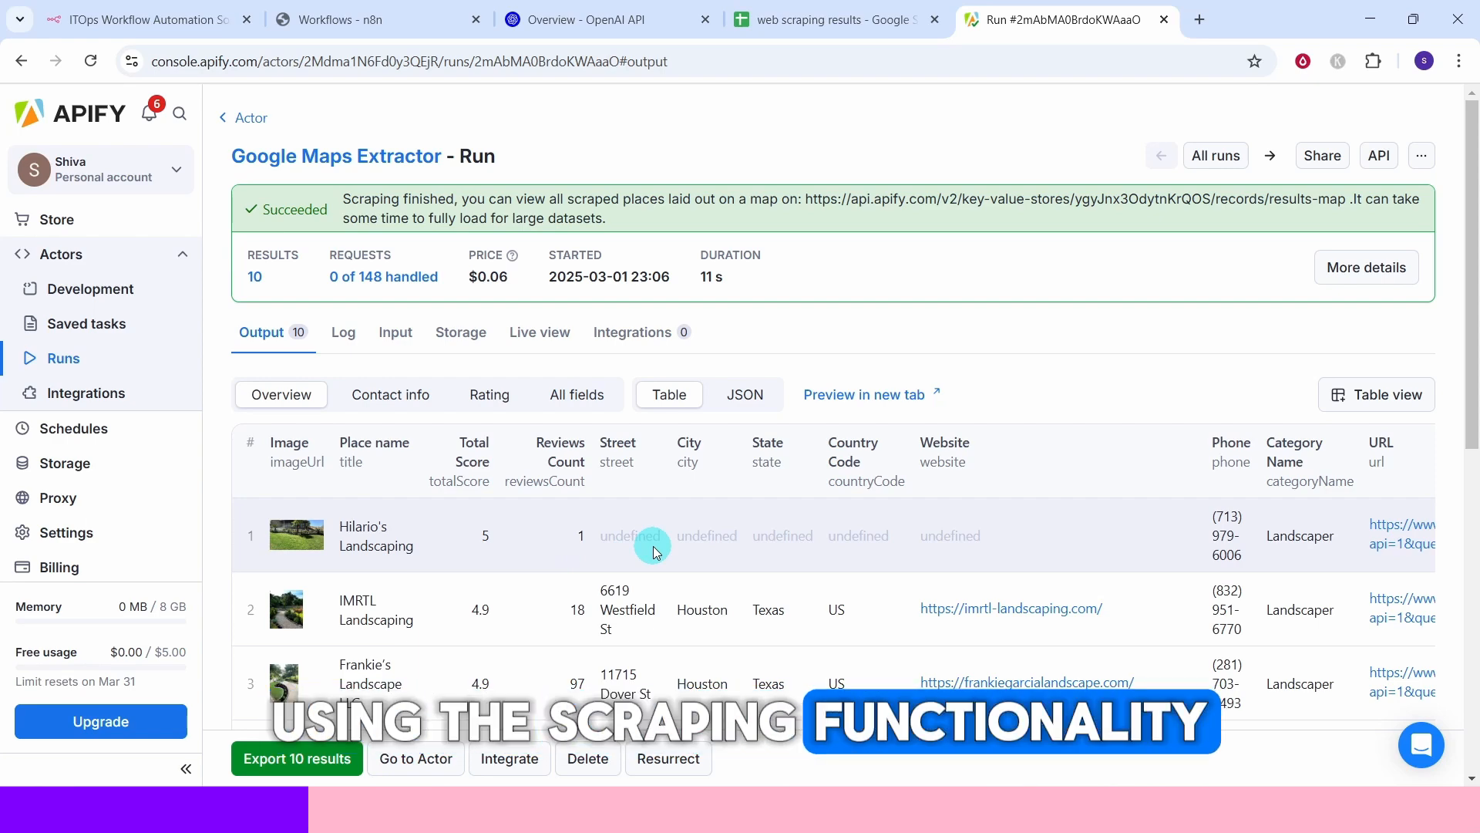
Switch to the n8n workflows page and create a new workflow.
click(349, 26)
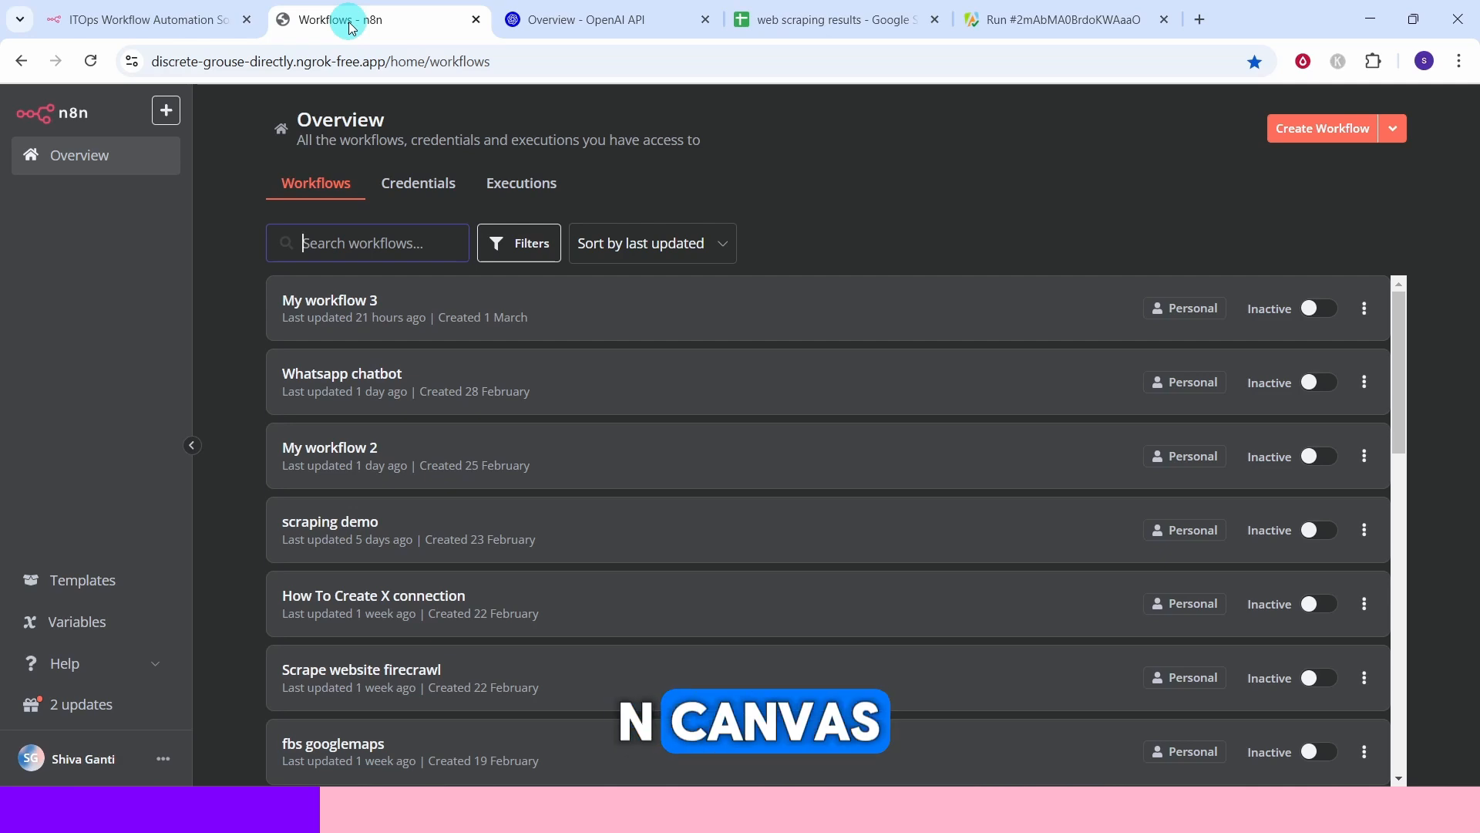
click(166, 110)
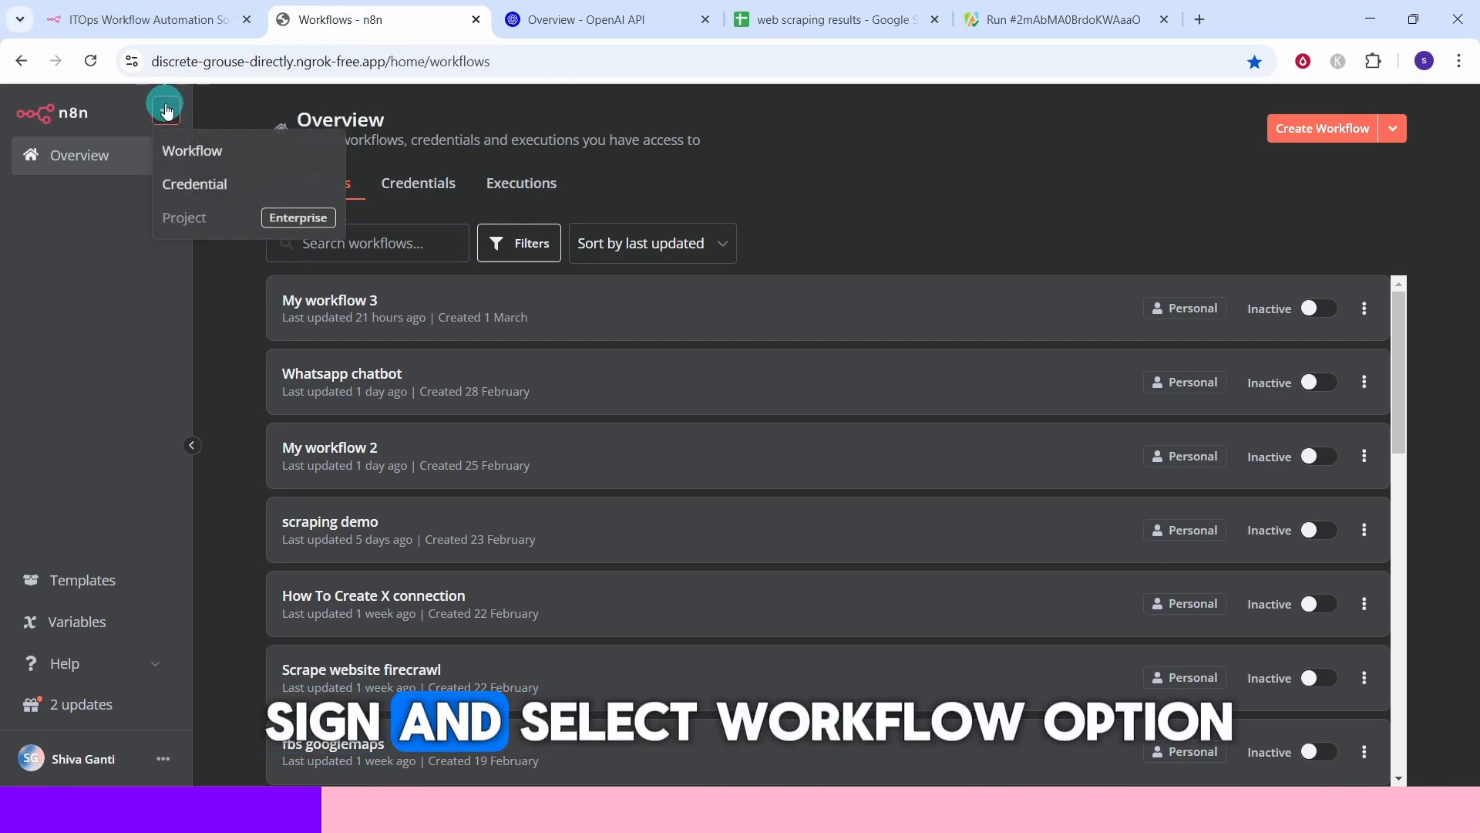
click(179, 153)
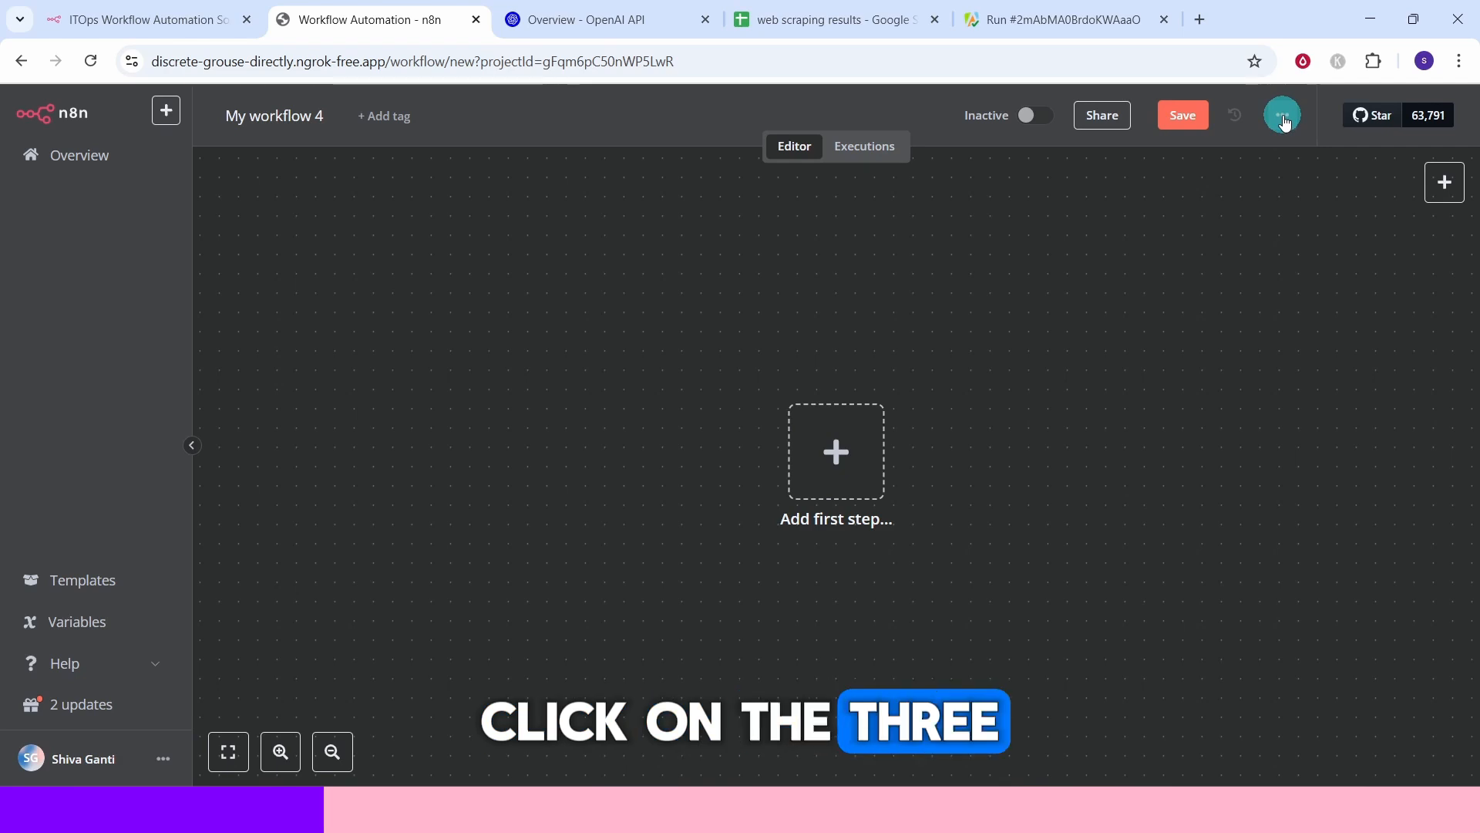
Import the workflow from the file fbs_webscrape_google_maps.json in the resources folder.
click(1283, 118)
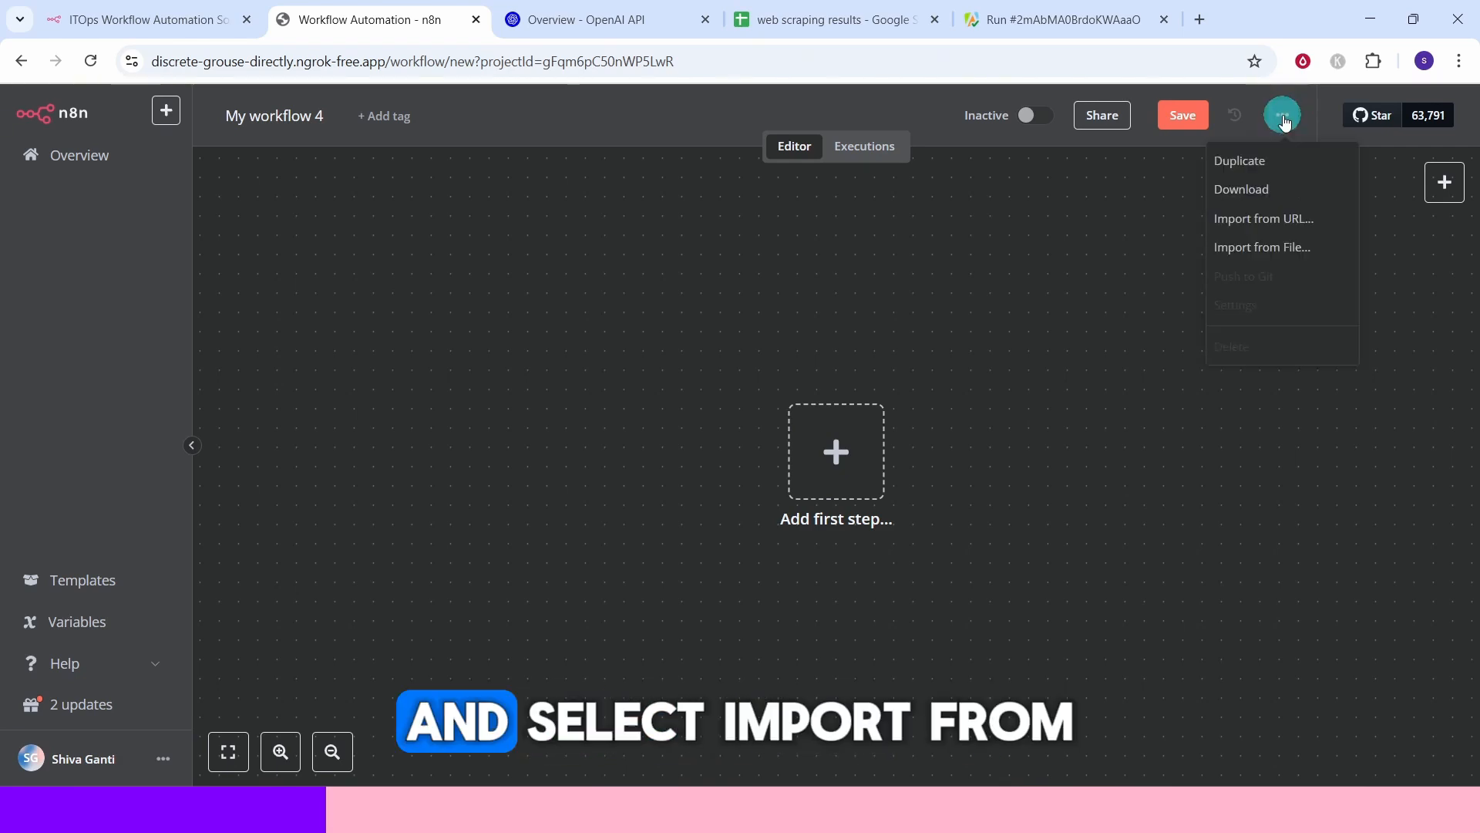
click(1254, 241)
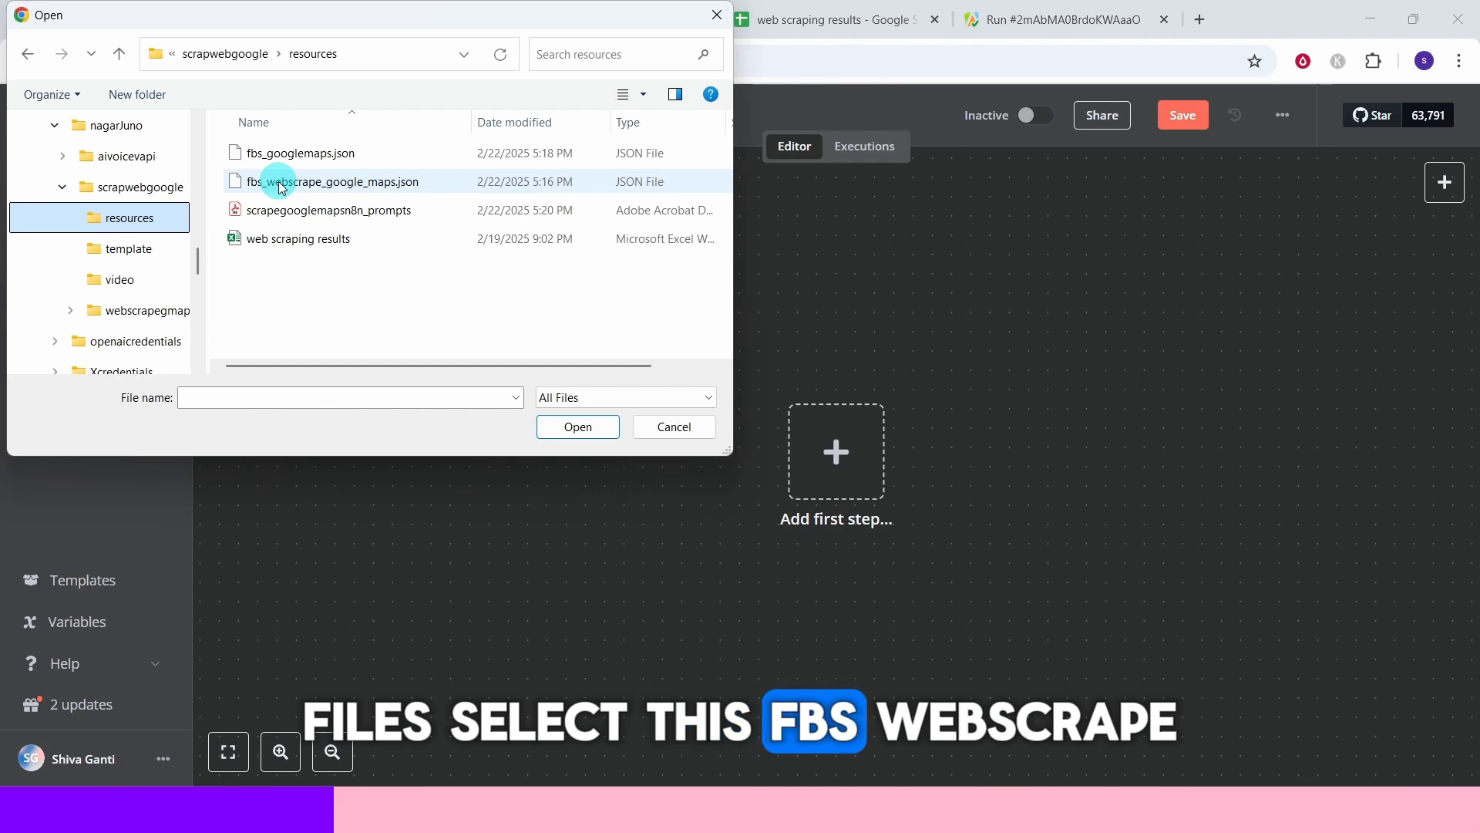
click(281, 188)
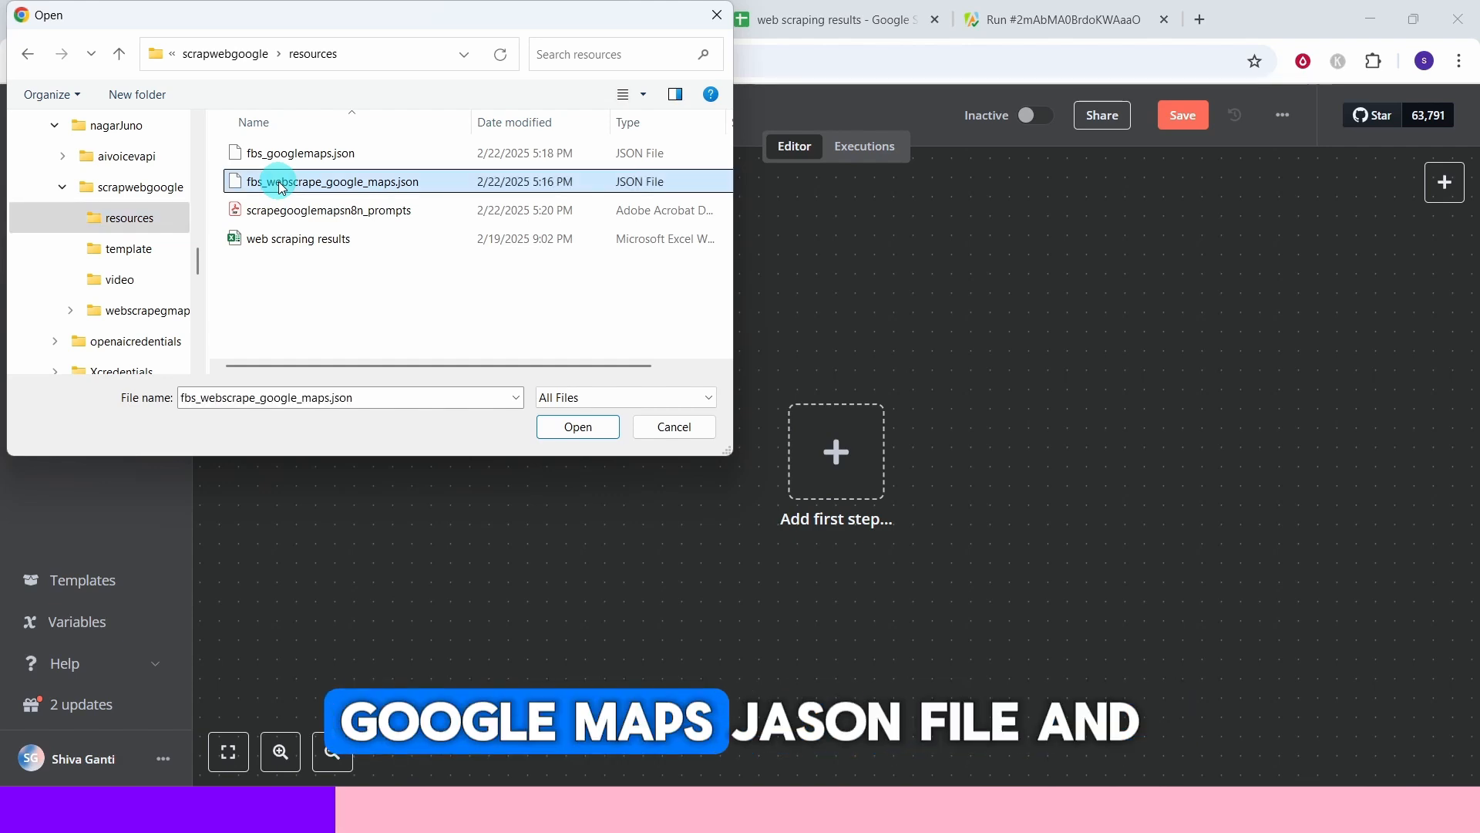
click(563, 429)
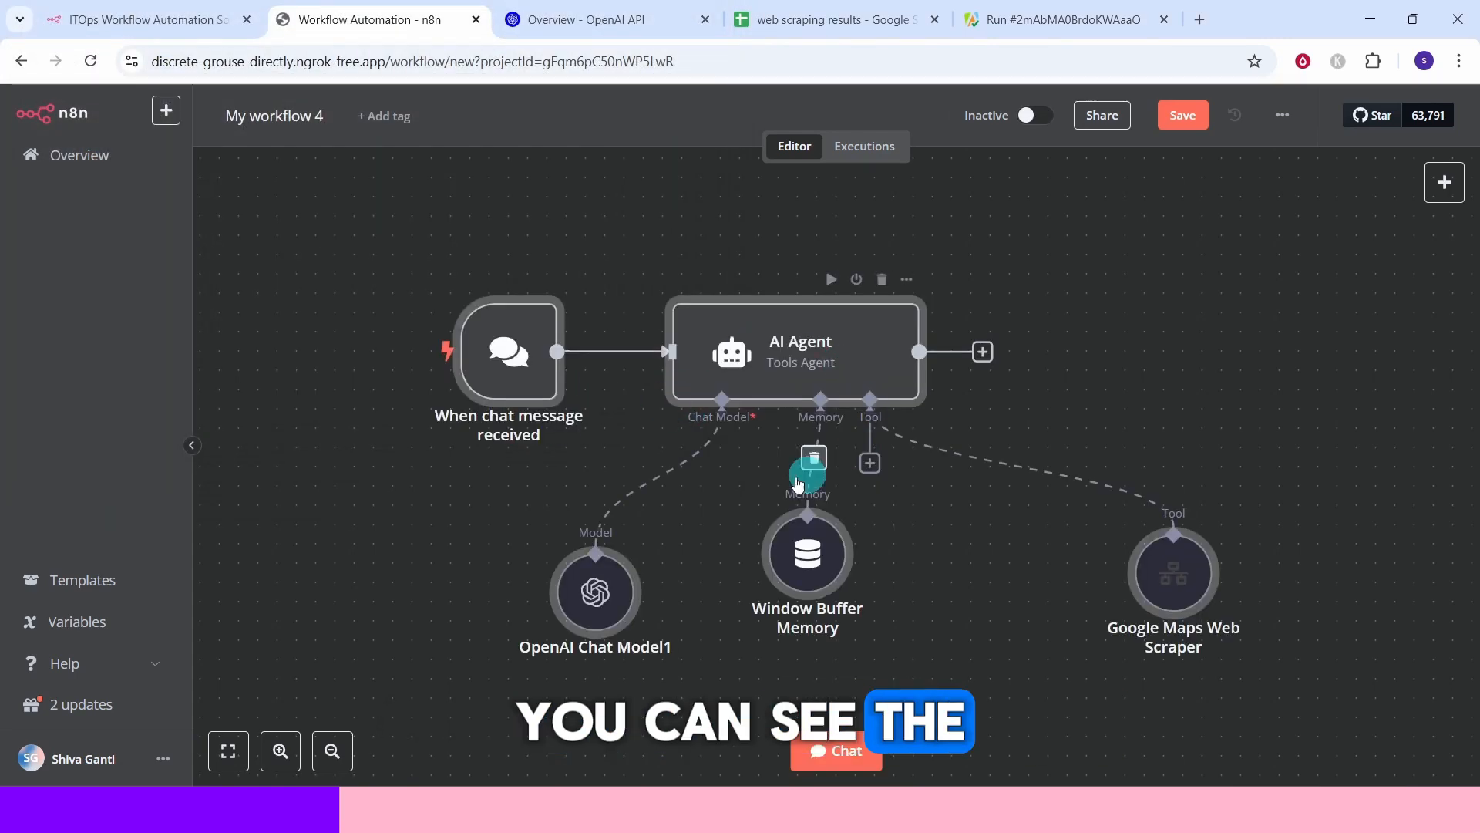
Inspect the chat trigger node and the AI Agent's settings, including its full system message expression, then return to the canvas.
double_click(528, 351)
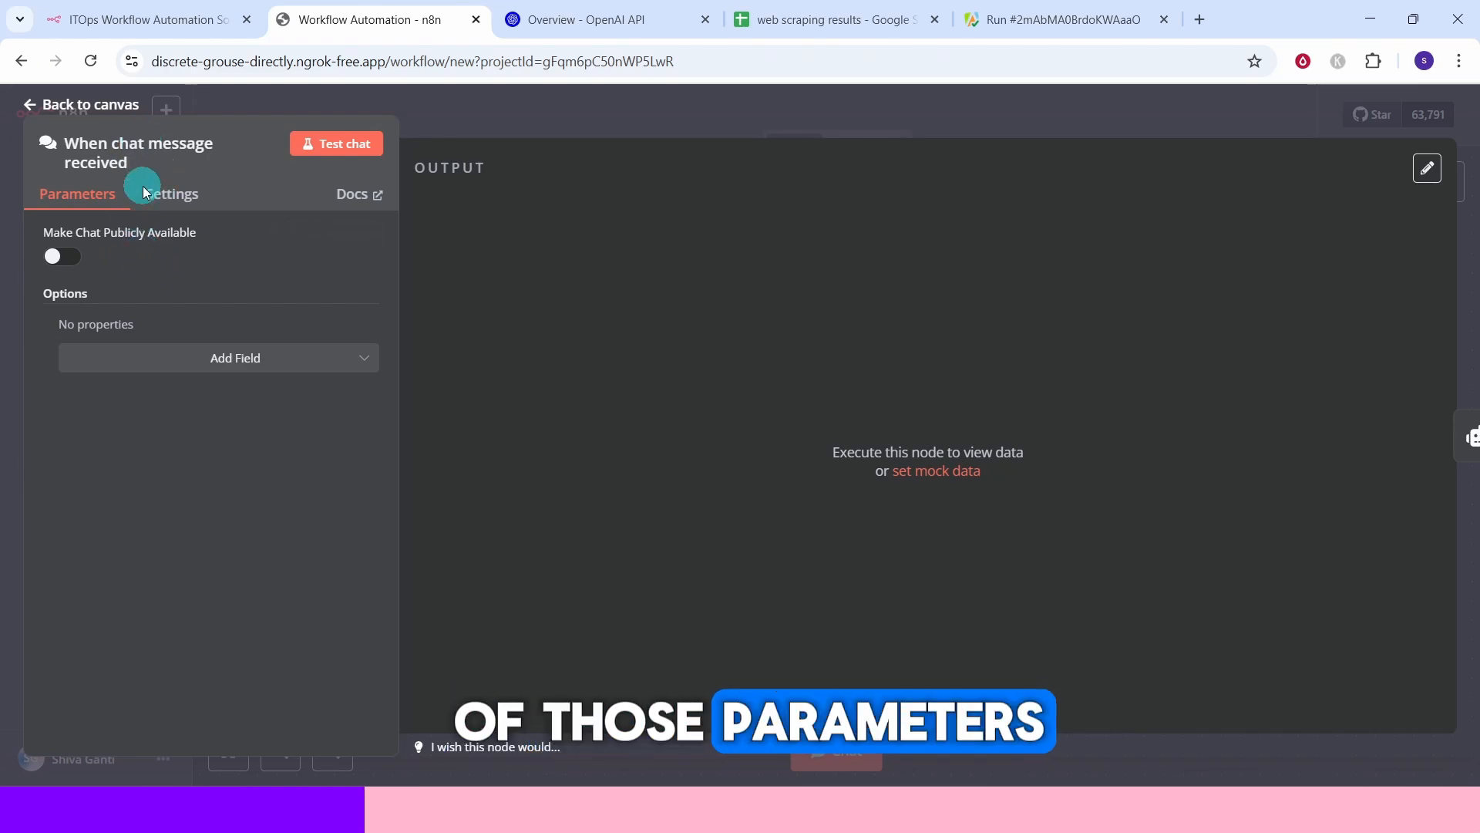
click(80, 108)
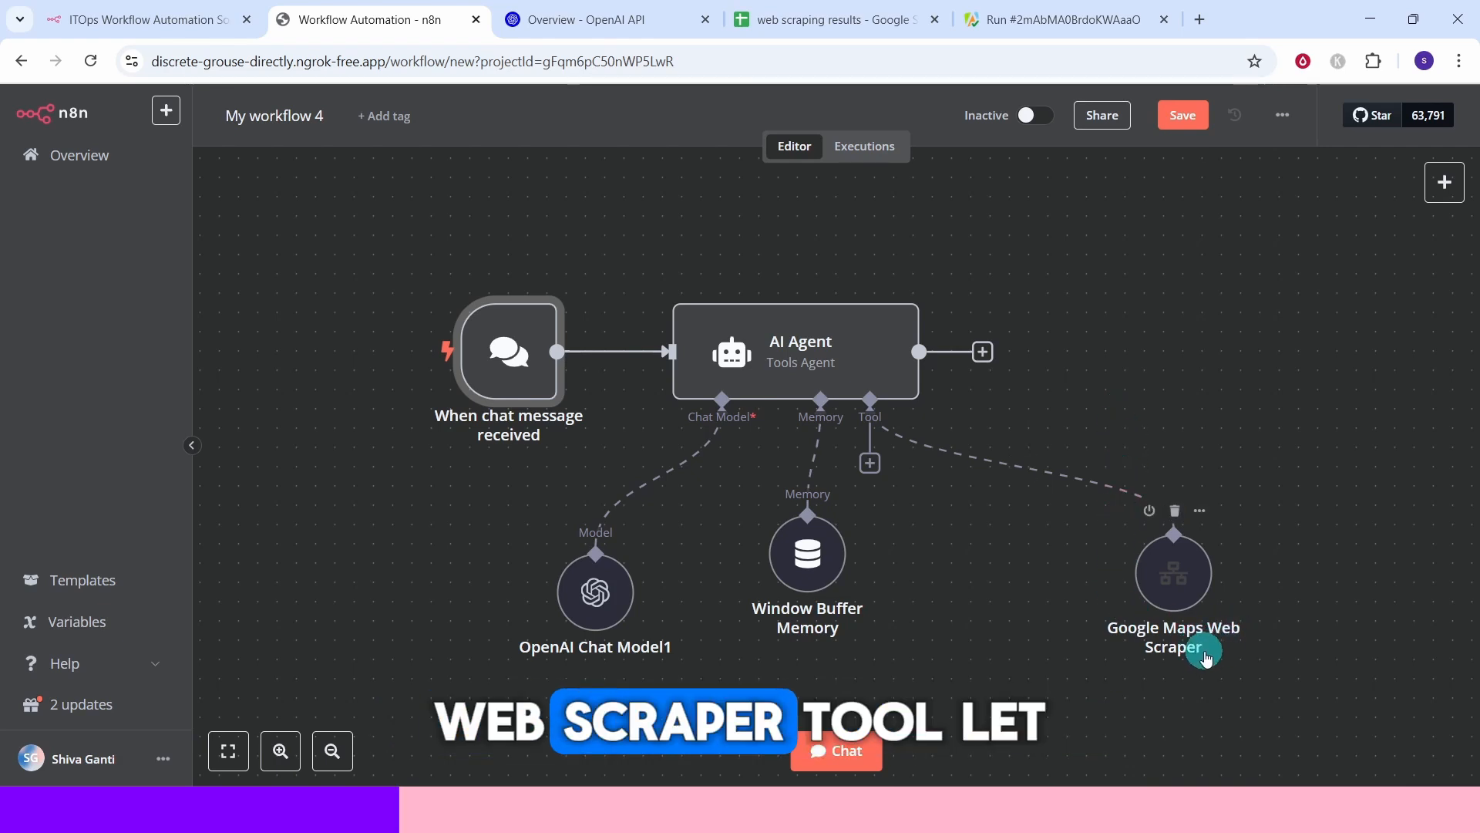
click(786, 356)
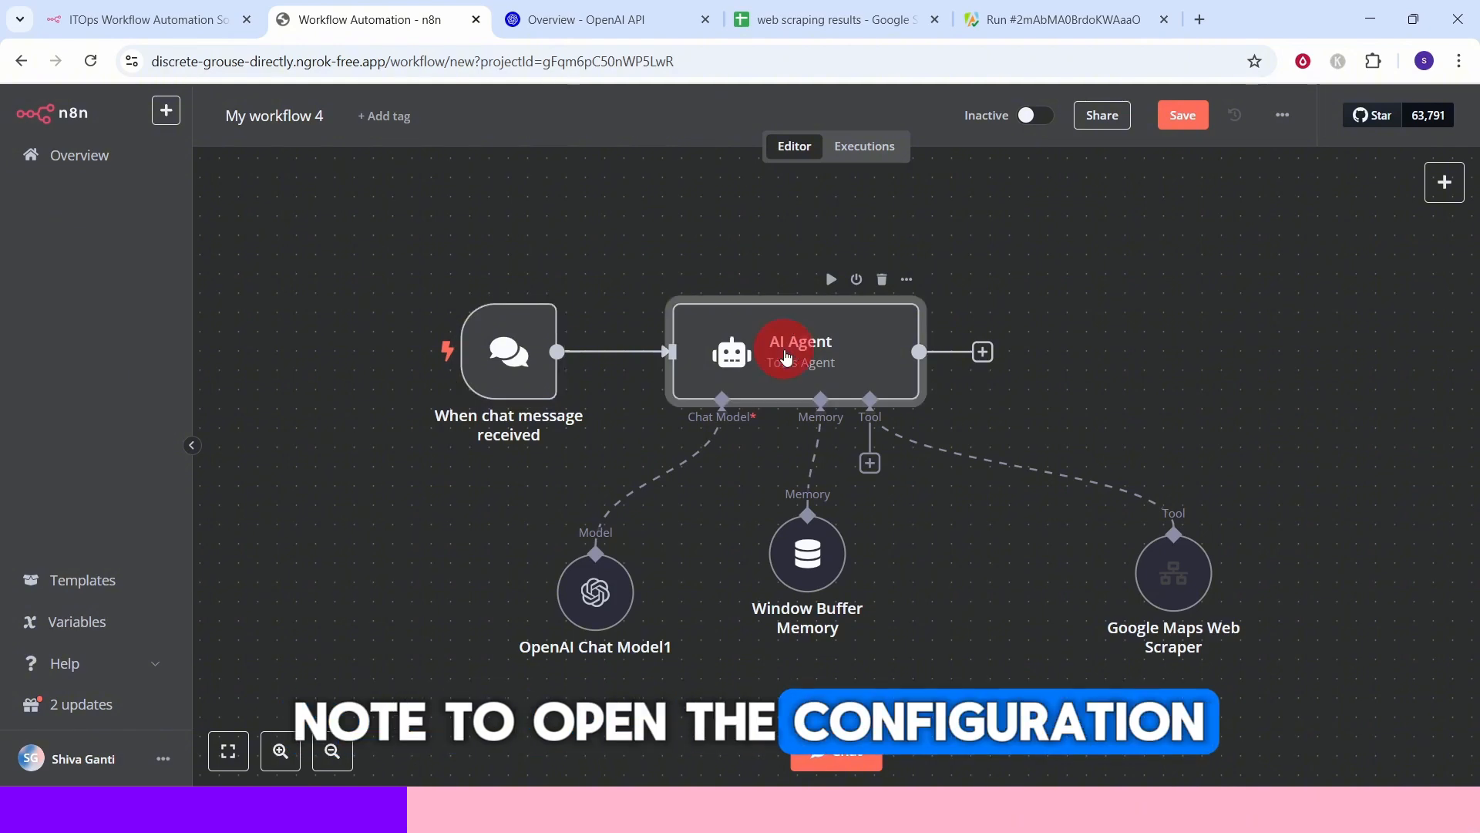
double_click(786, 357)
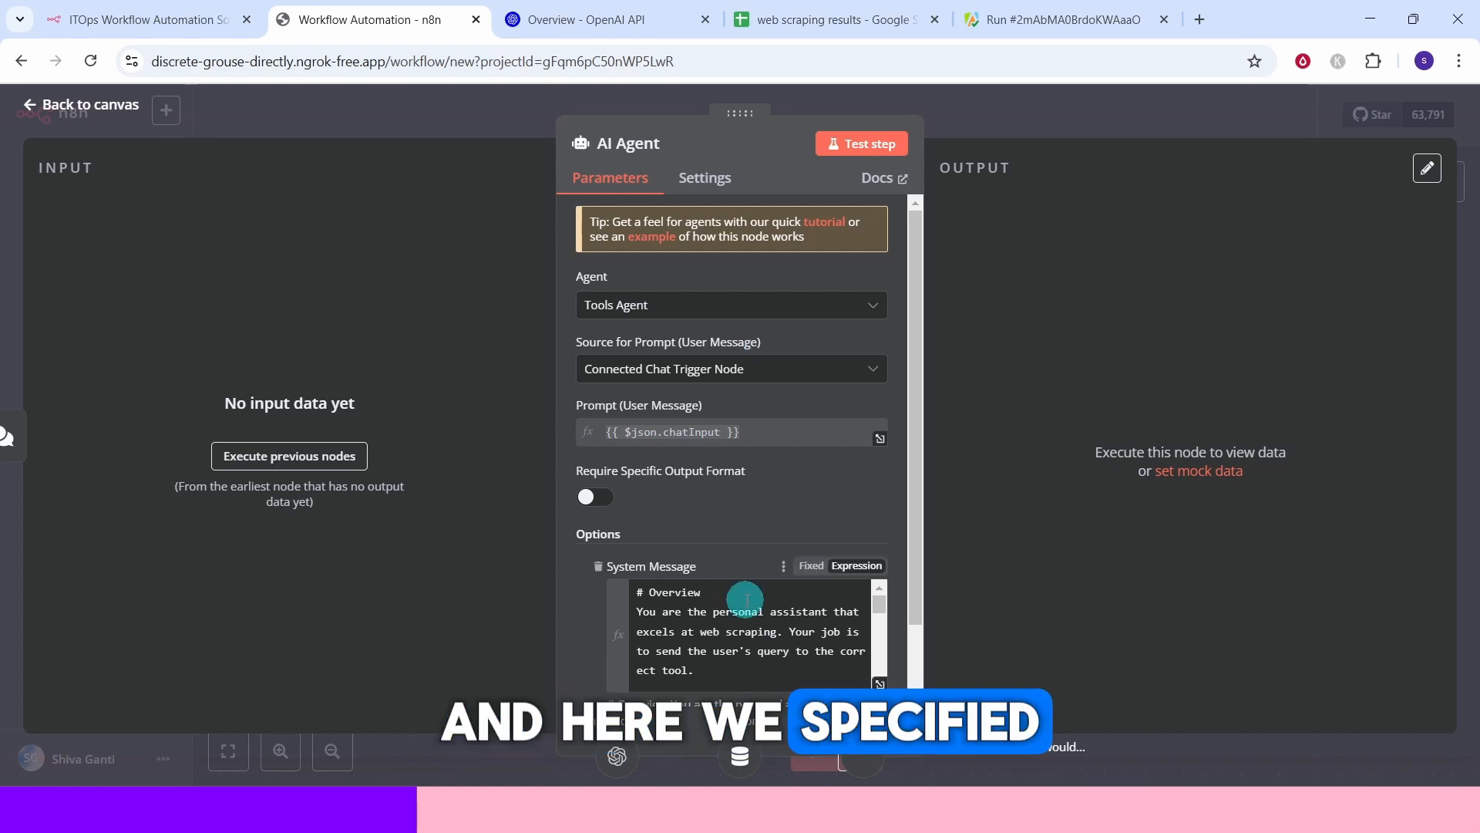
click(880, 682)
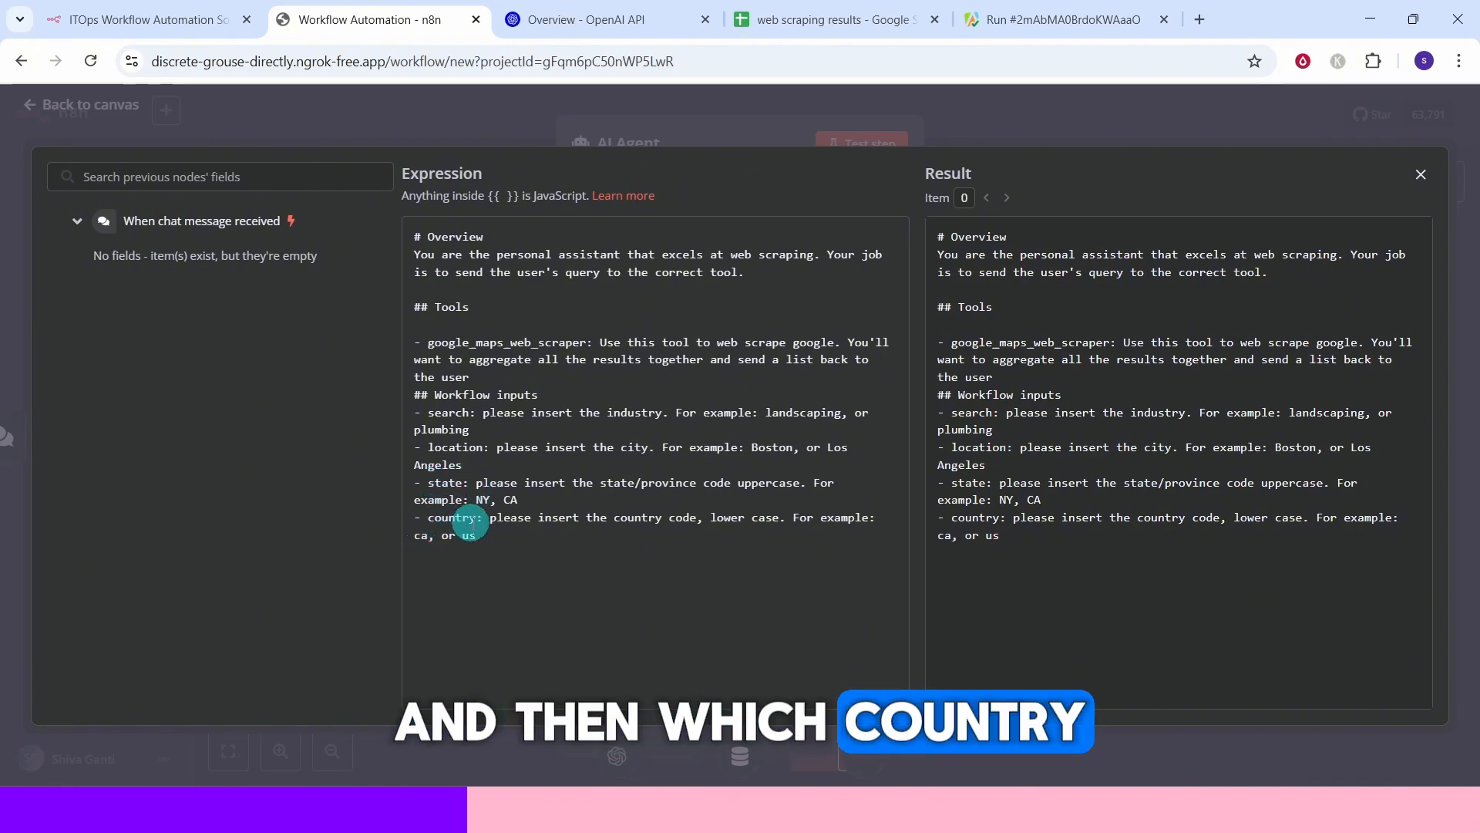
click(1422, 177)
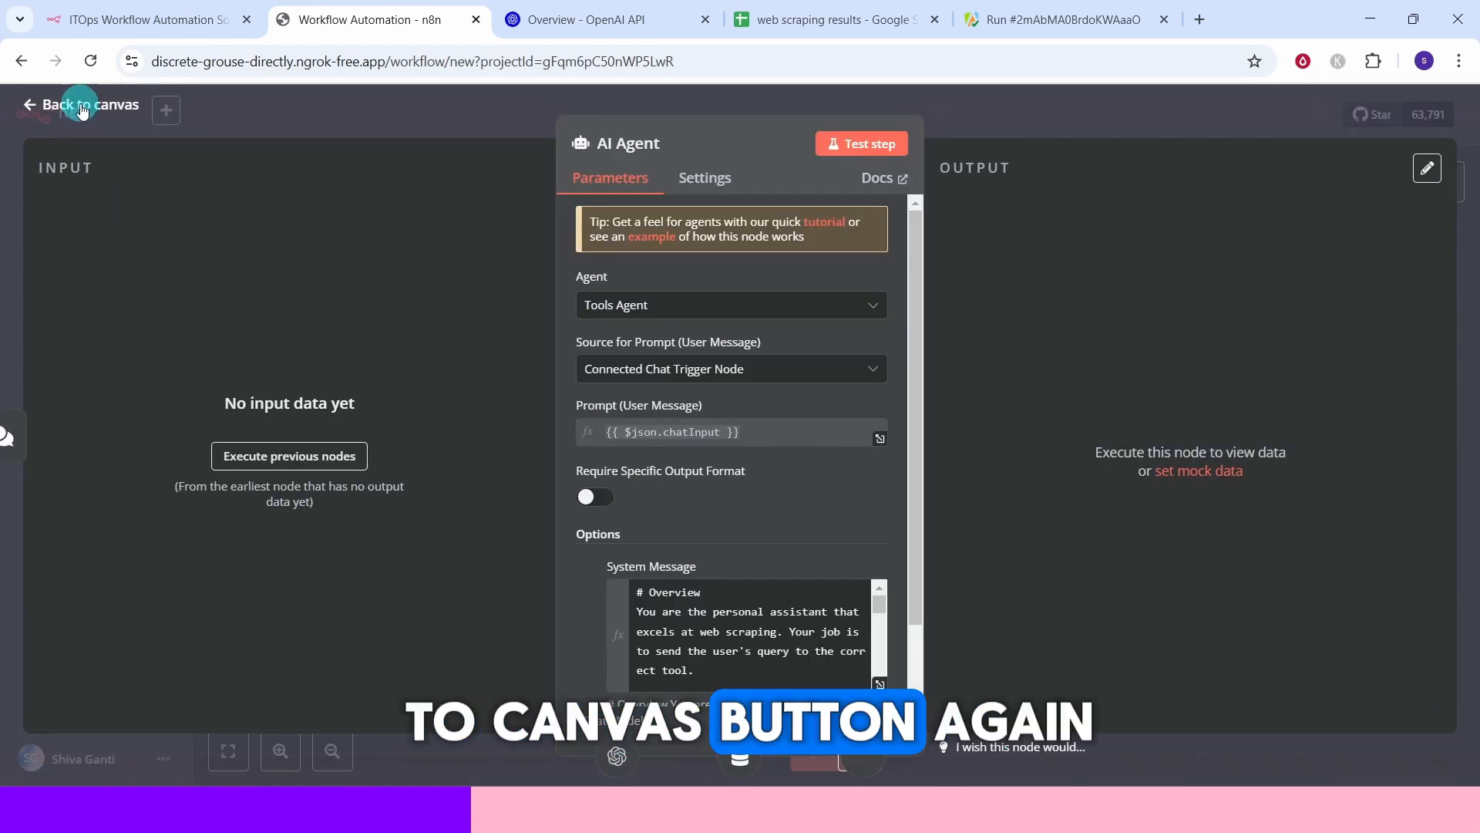
click(82, 108)
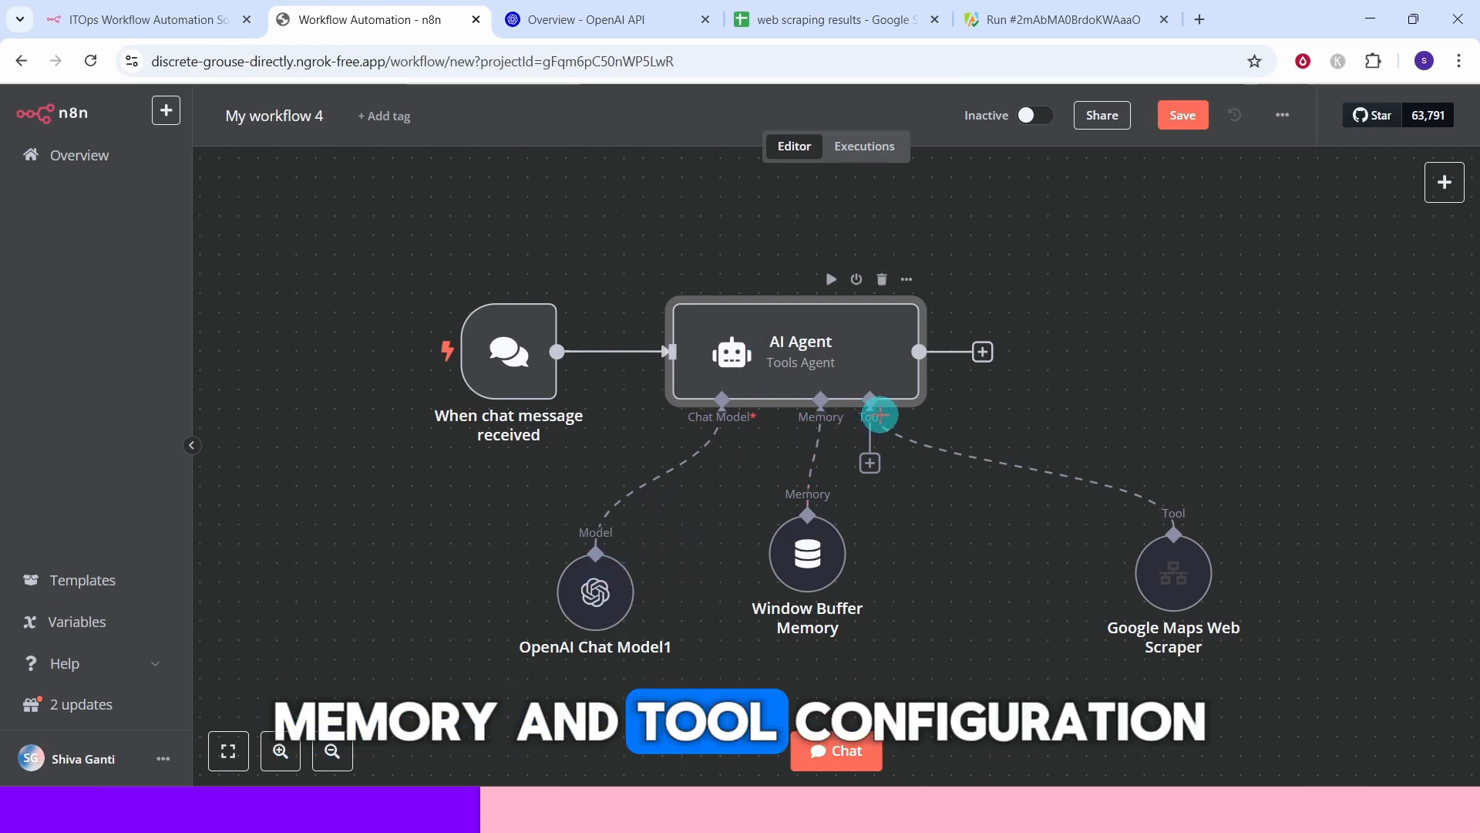
Inspect the OpenAI Chat Model1 and Window Buffer Memory nodes' settings, returning to the canvas after each.
double_click(599, 600)
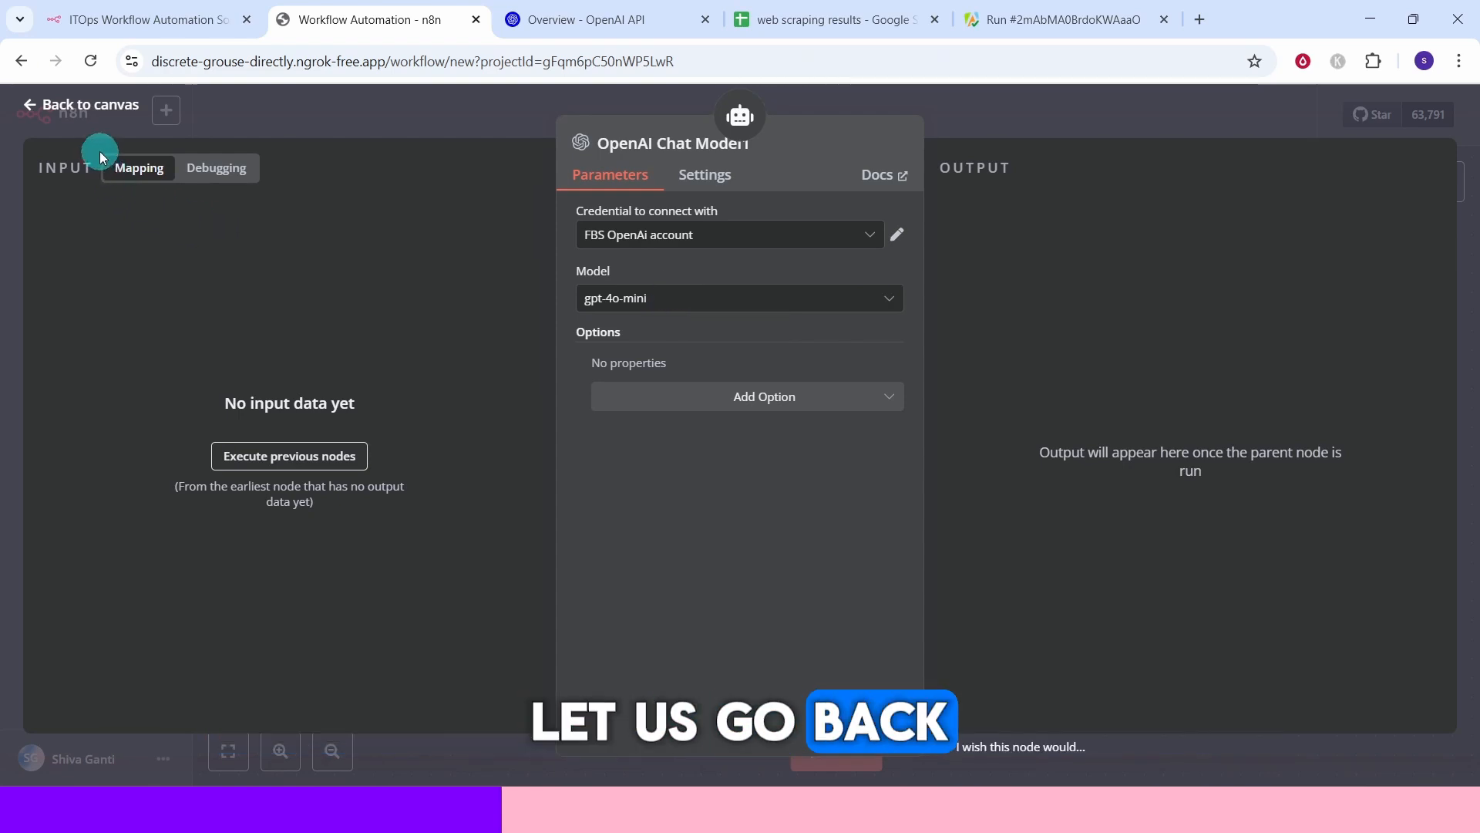
click(90, 112)
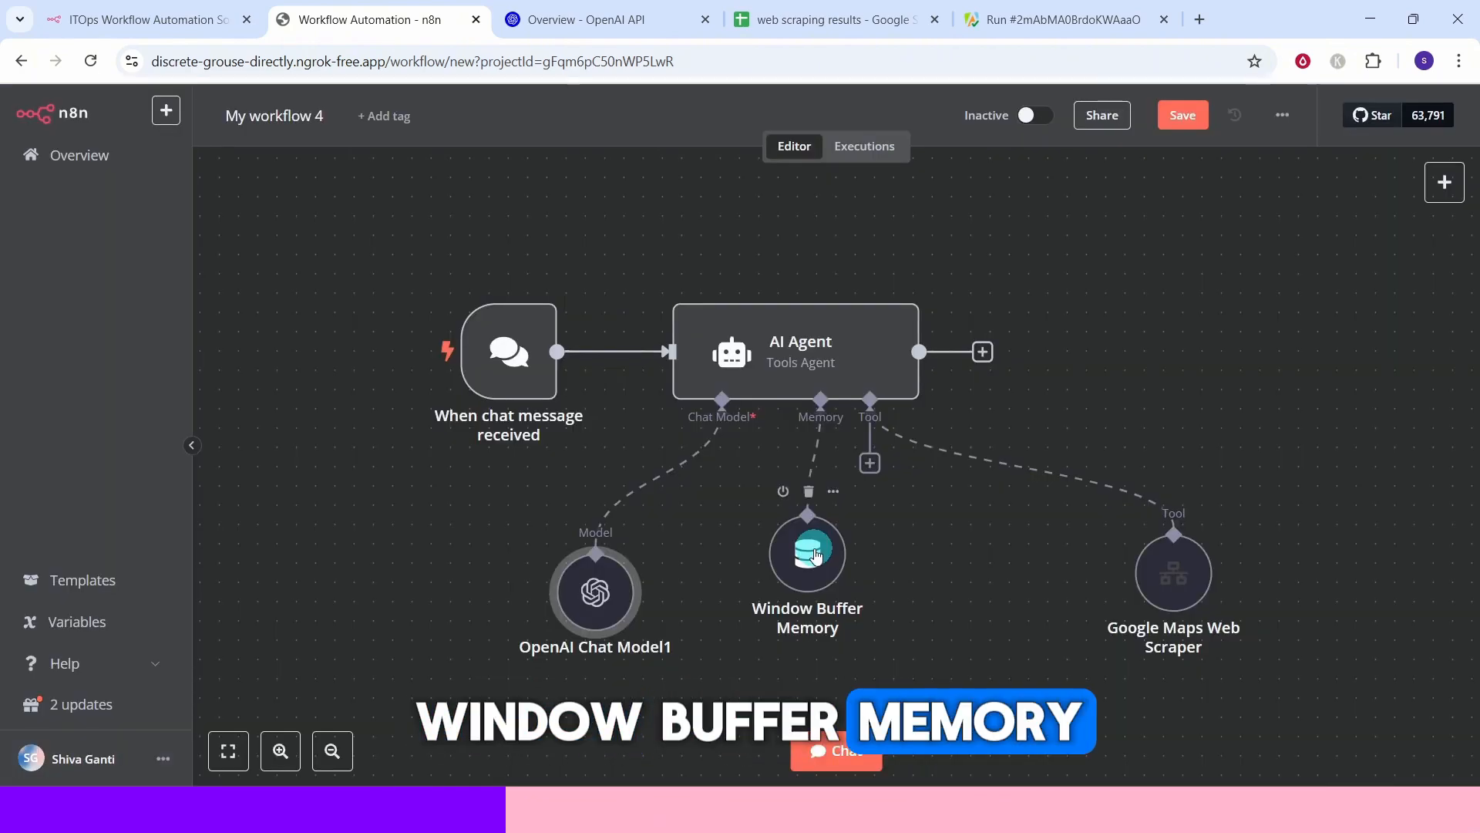
double_click(816, 555)
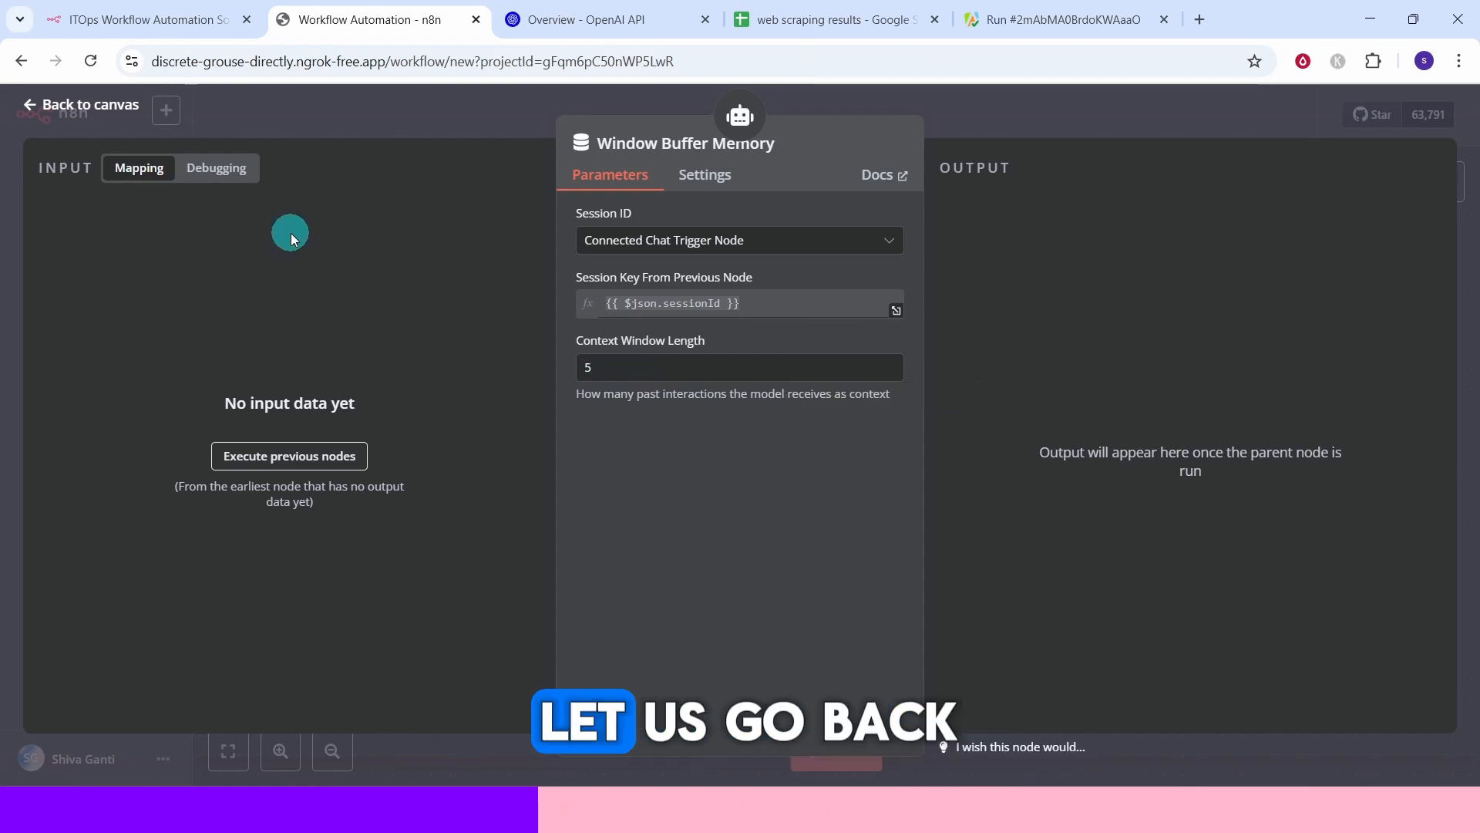
click(92, 106)
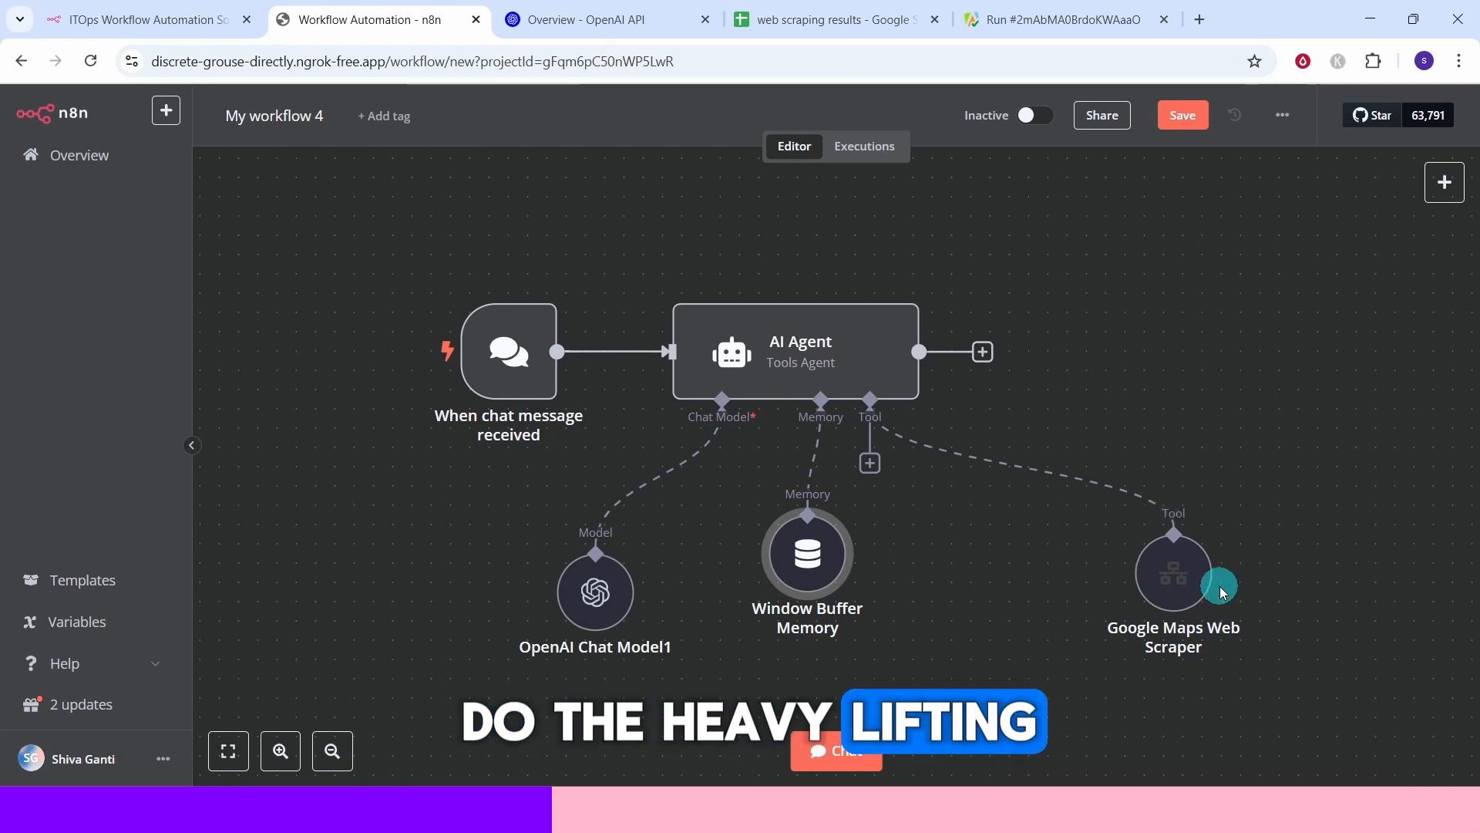
Open the Google Maps Web Scraper tool node, confirm its name unchanged, and review its name, description, source workflow and inputs.
double_click(1175, 574)
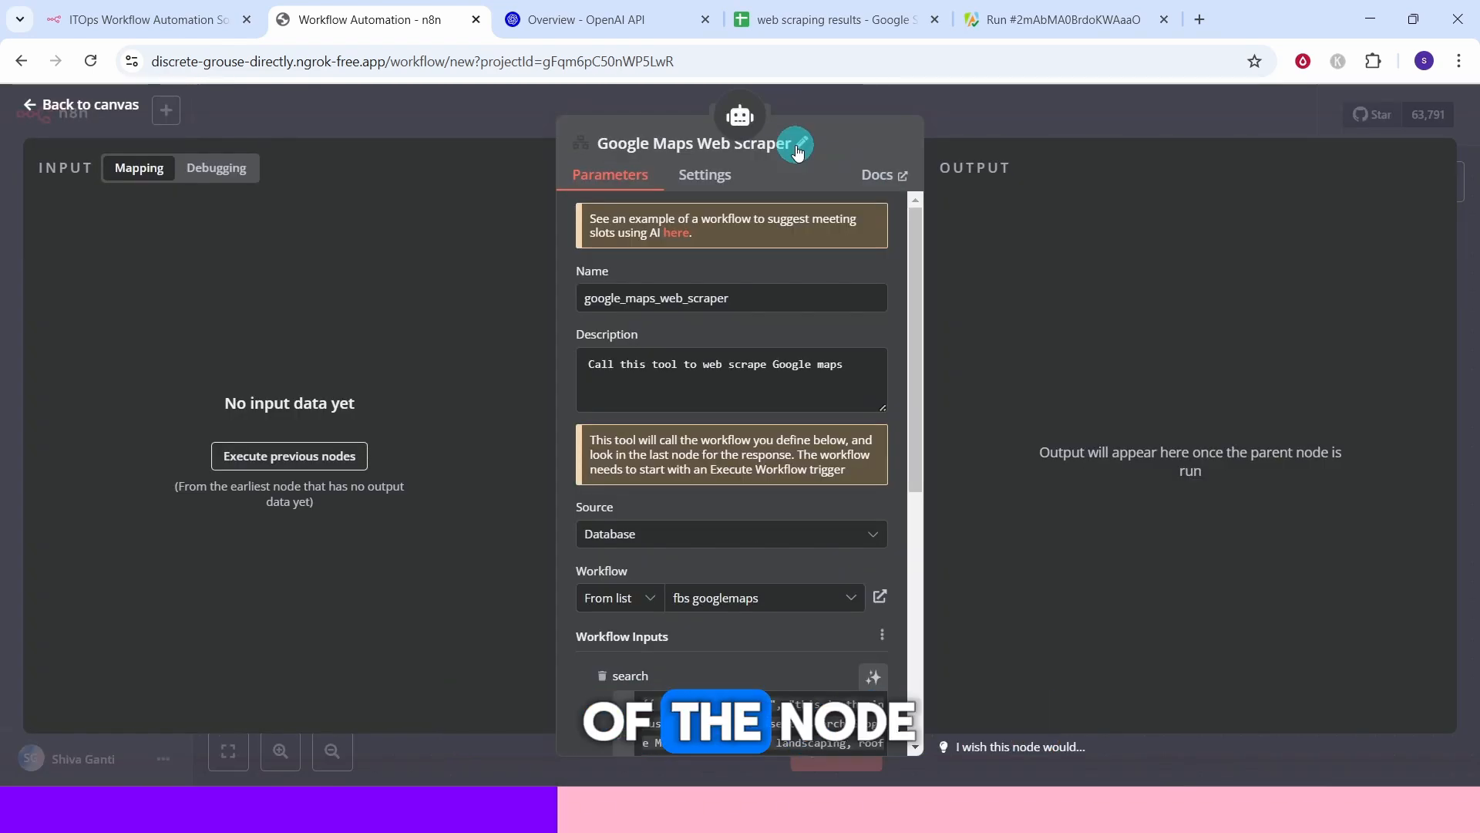
click(798, 146)
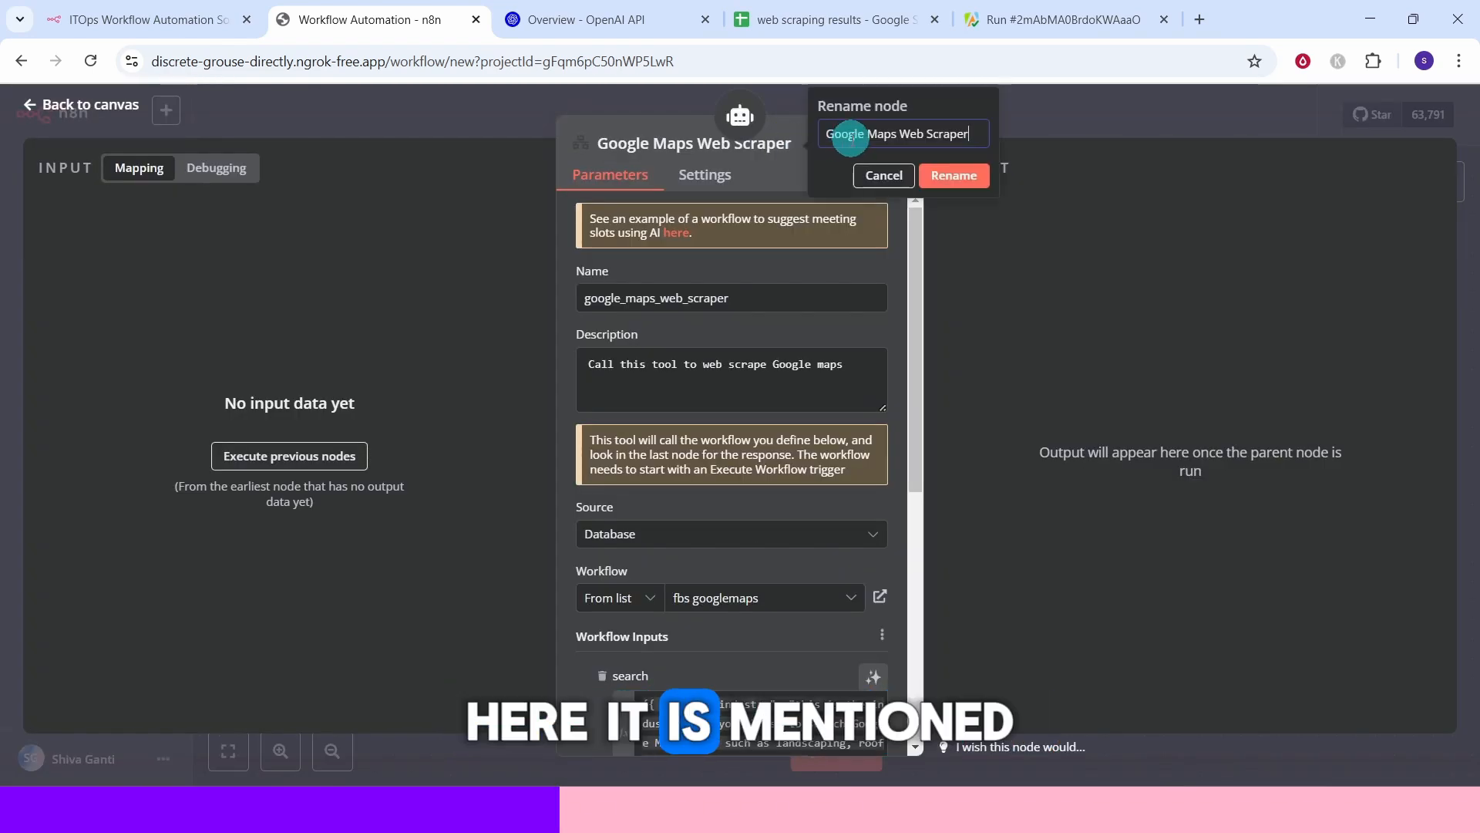
click(957, 178)
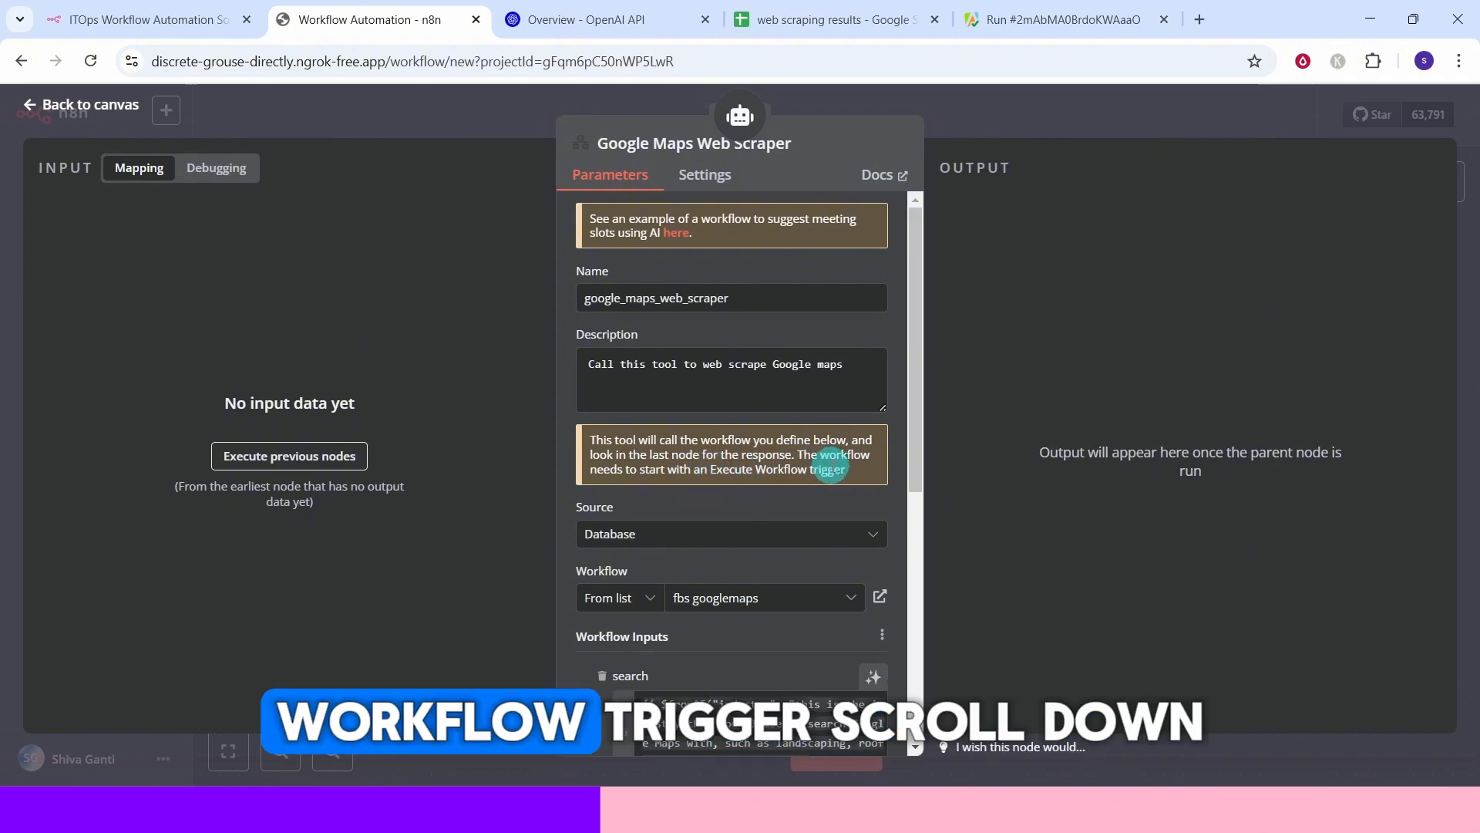
scroll(915, 465, down, 4)
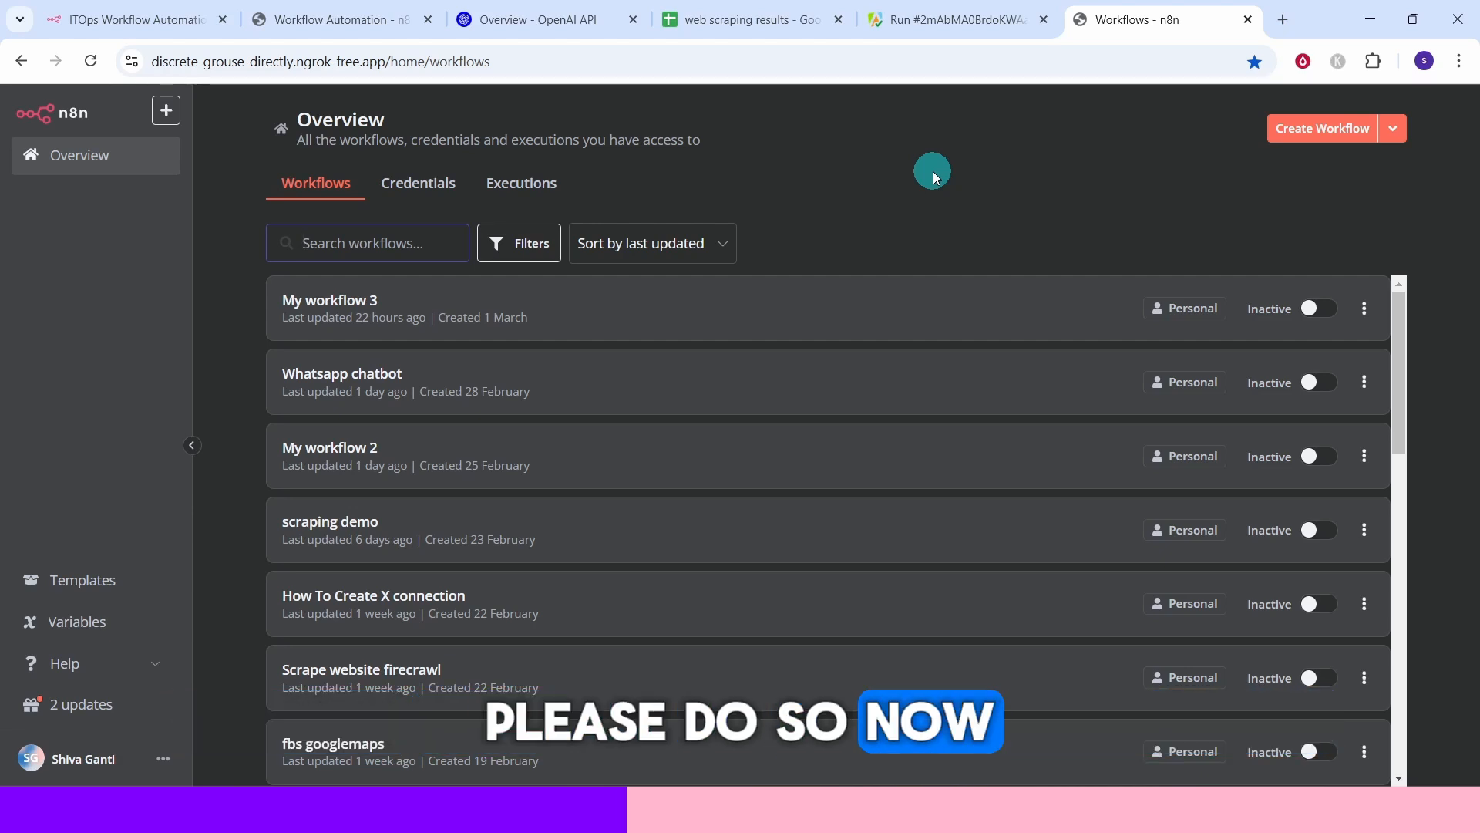
Create another new workflow and import fbs_googlemaps.json from the resources folder into it.
click(167, 110)
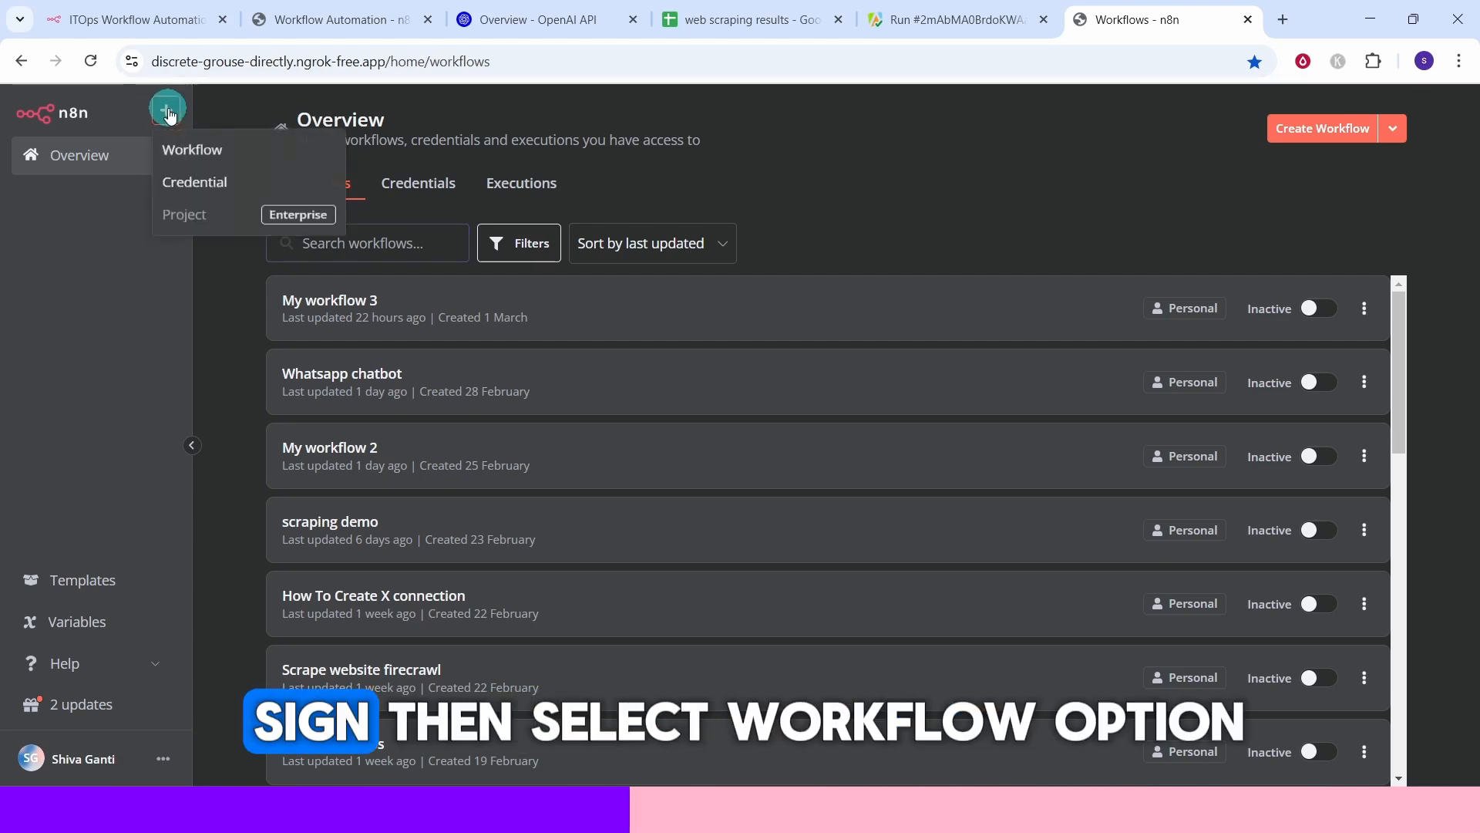
click(191, 149)
click(1282, 117)
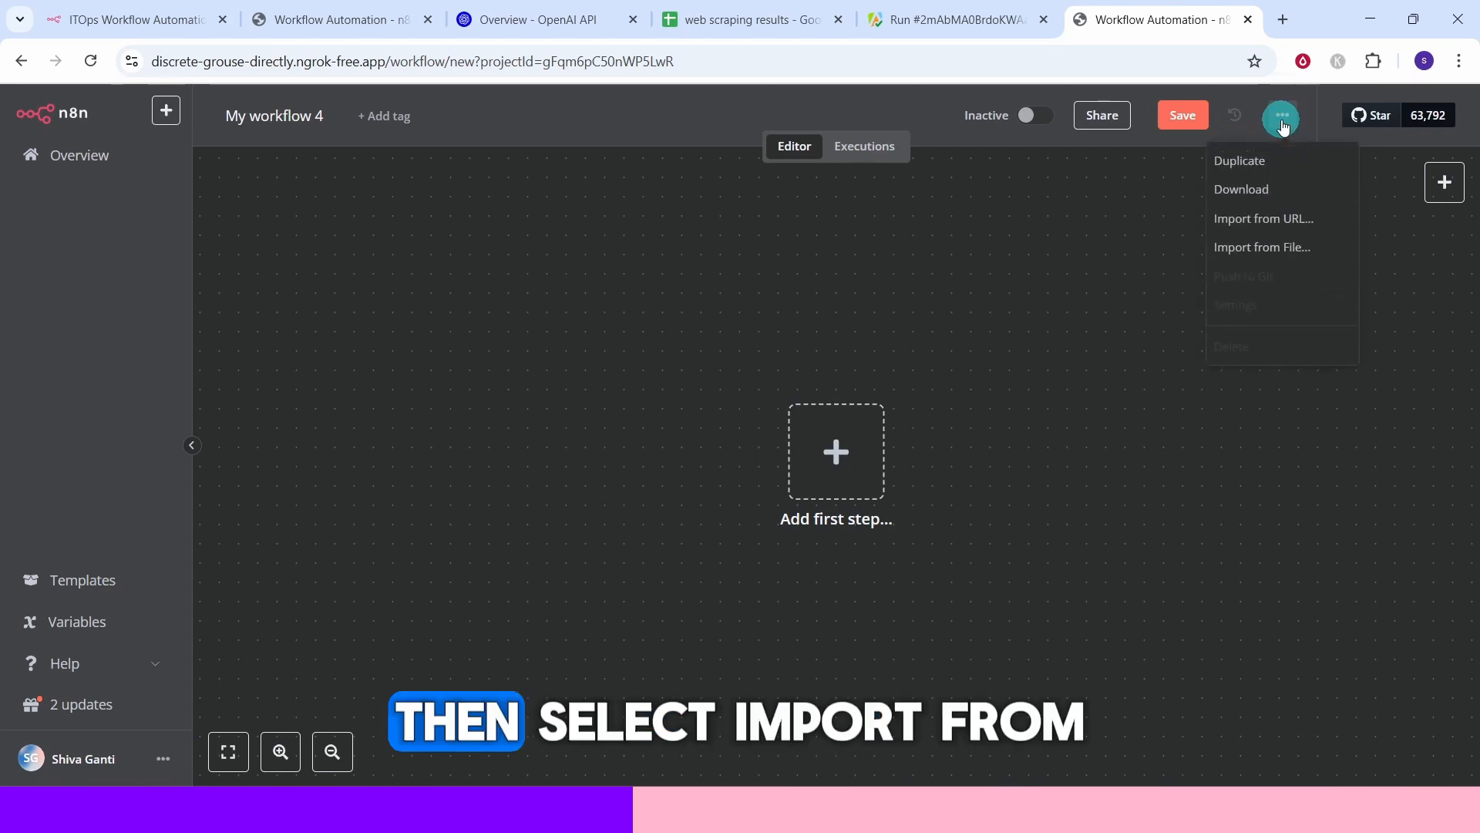
click(1274, 247)
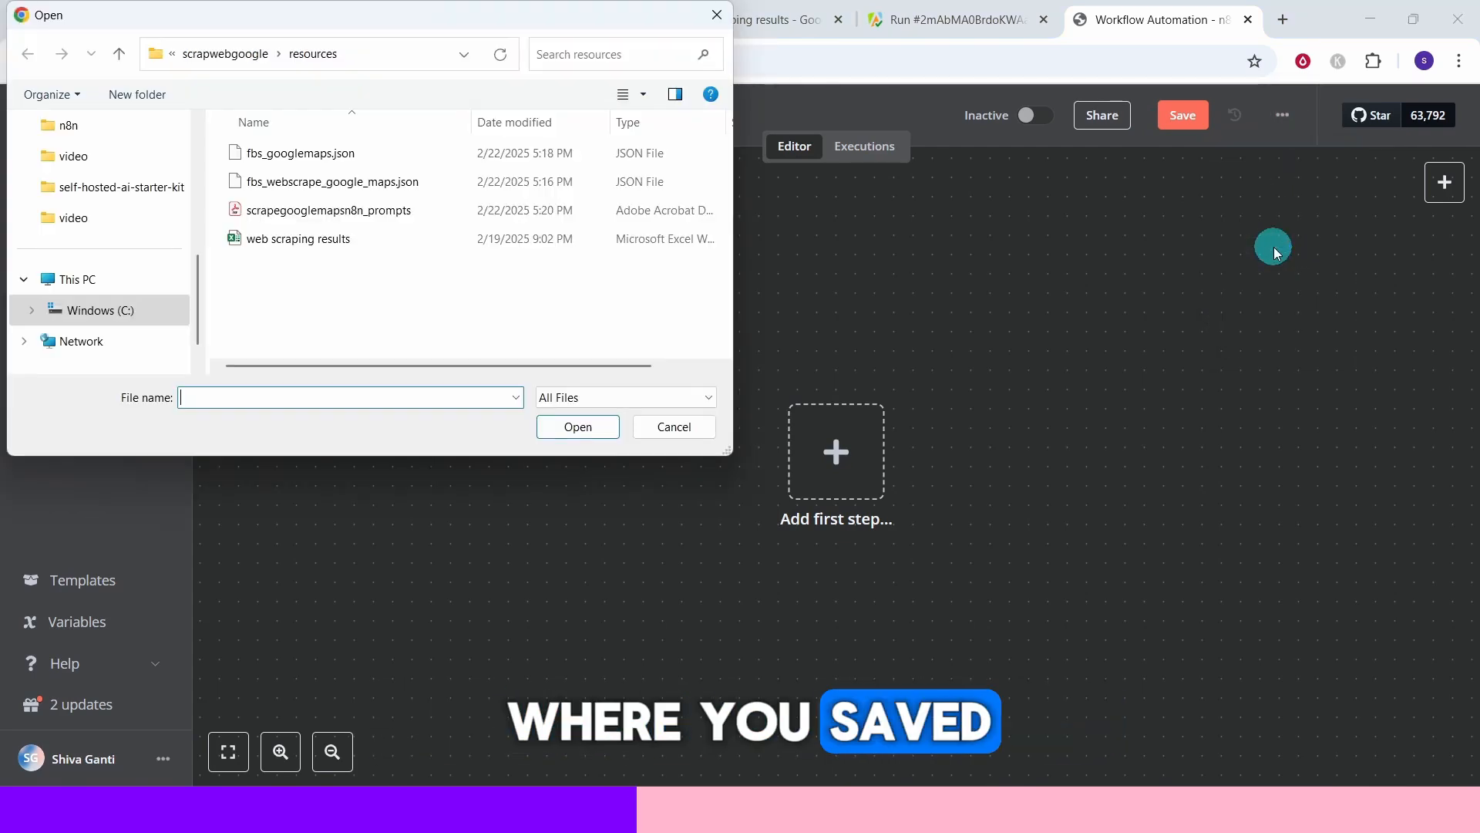
click(316, 155)
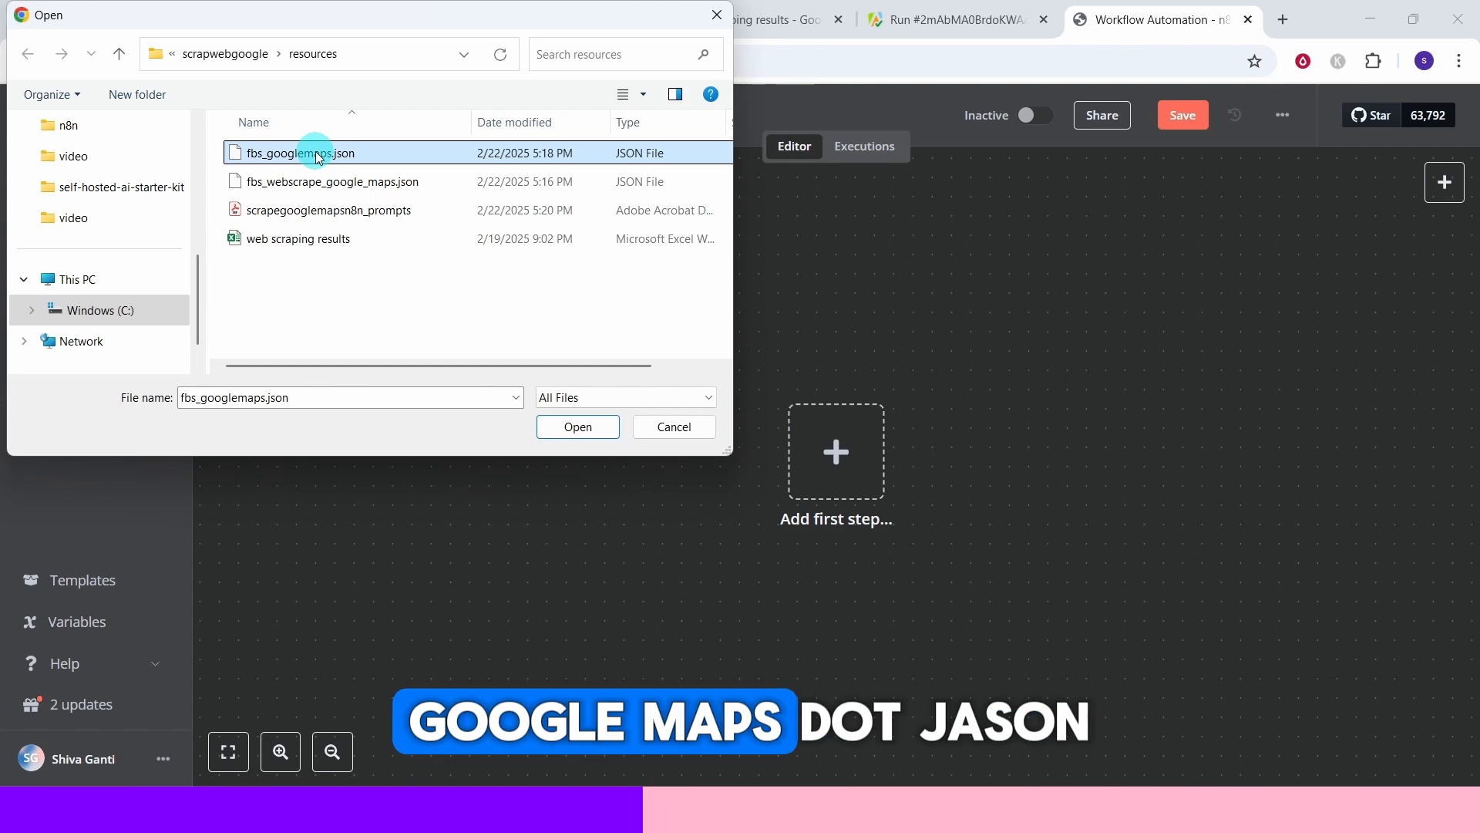
click(574, 430)
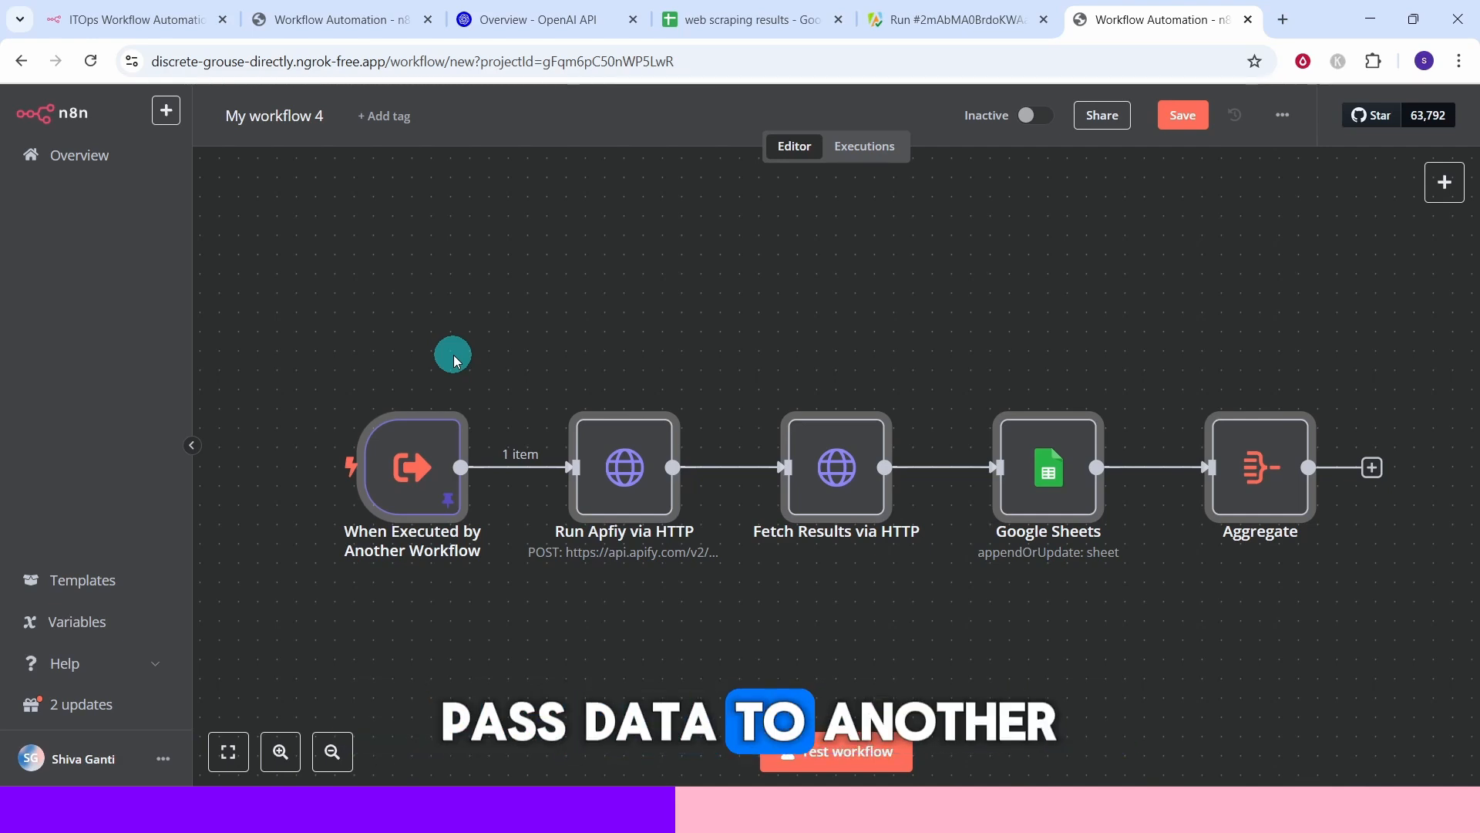
Inspect the When Executed by Another Workflow trigger's JSON example fields, then return to the canvas.
mouse_move(420, 465)
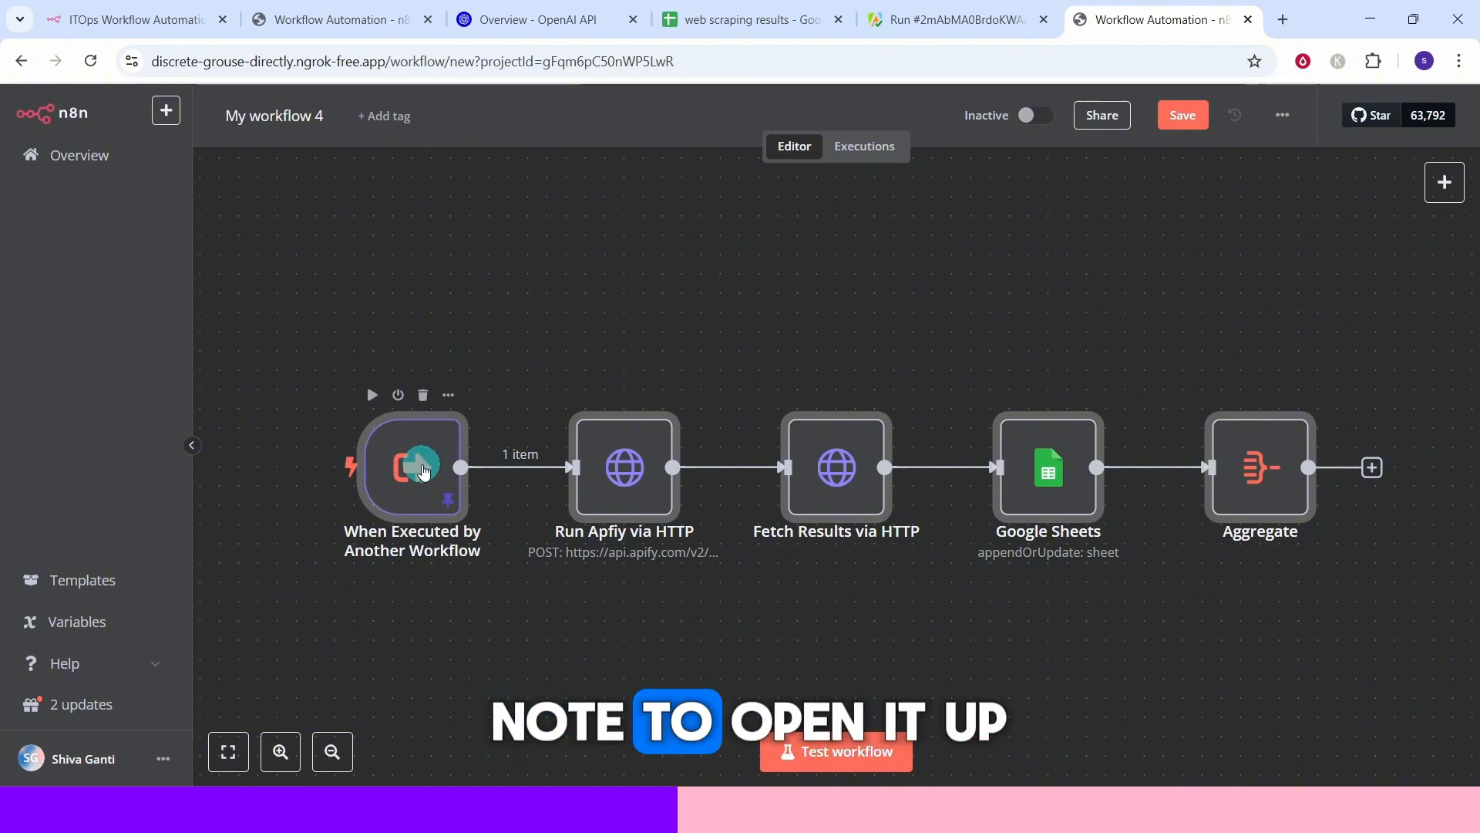
double_click(424, 471)
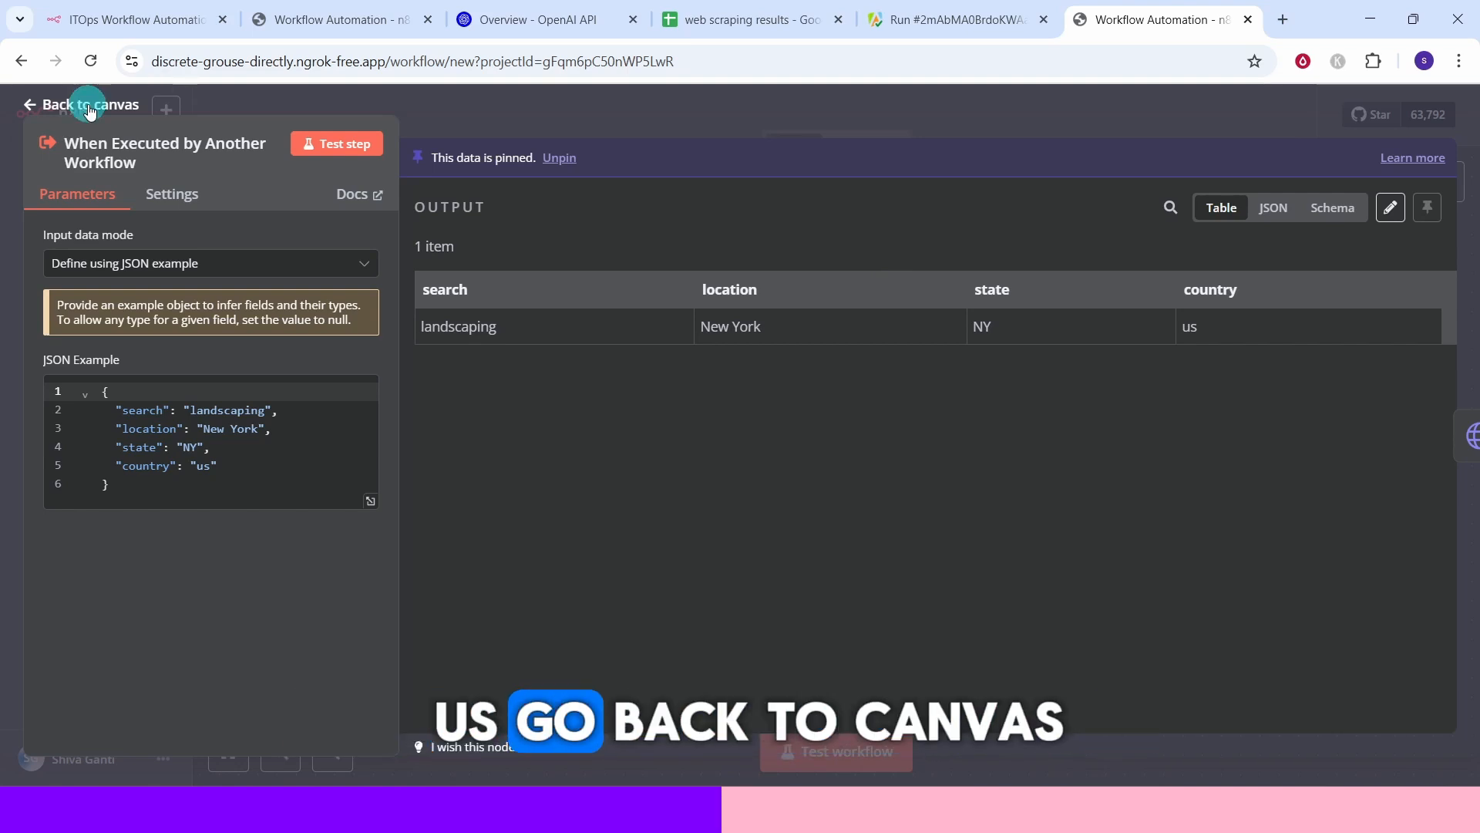
click(46, 104)
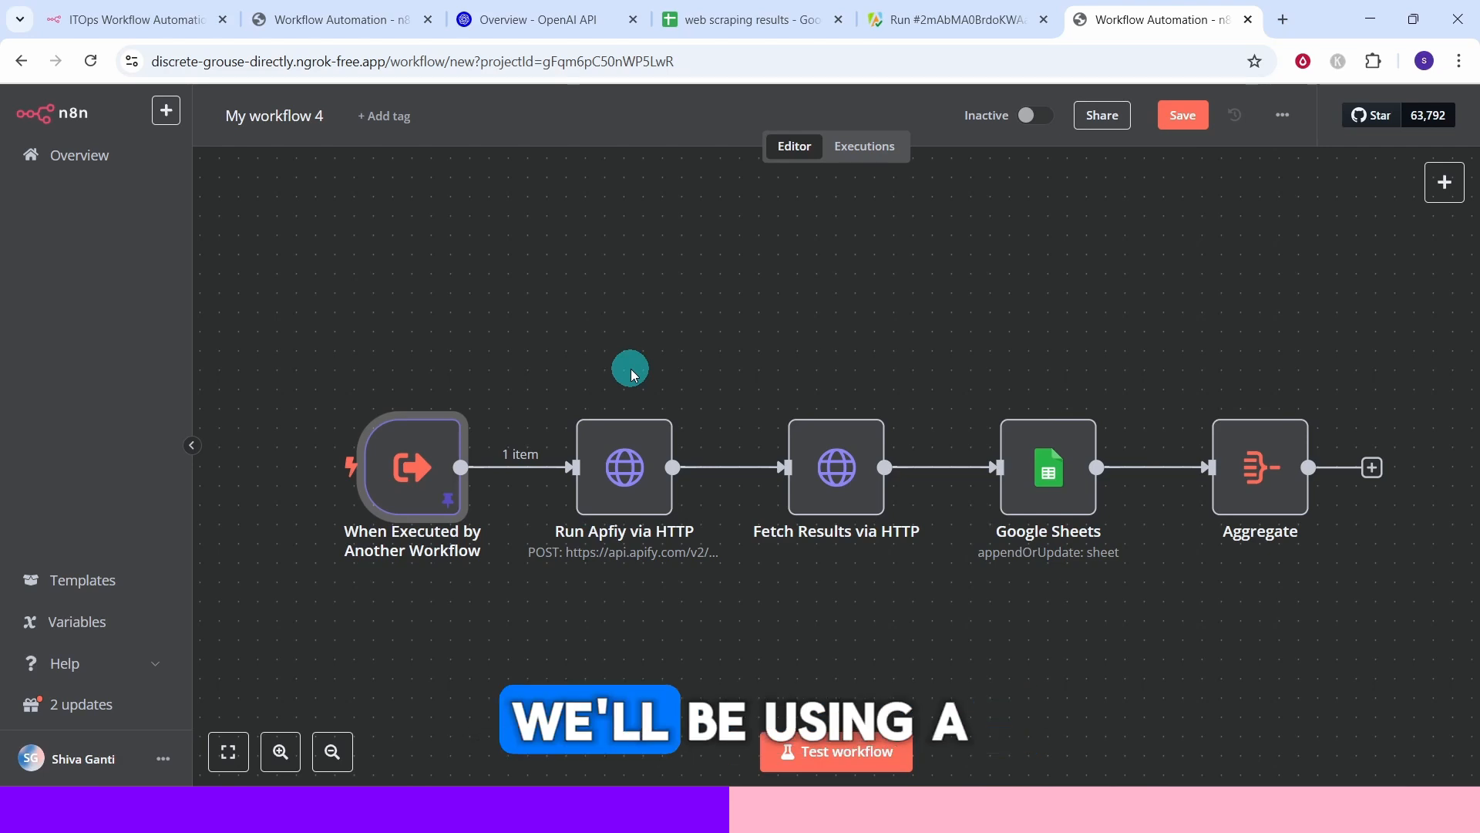
Open the Run Apfiy via HTTP node and look up the Run Actor endpoint in the Apify API reference documentation.
click(630, 487)
double_click(631, 487)
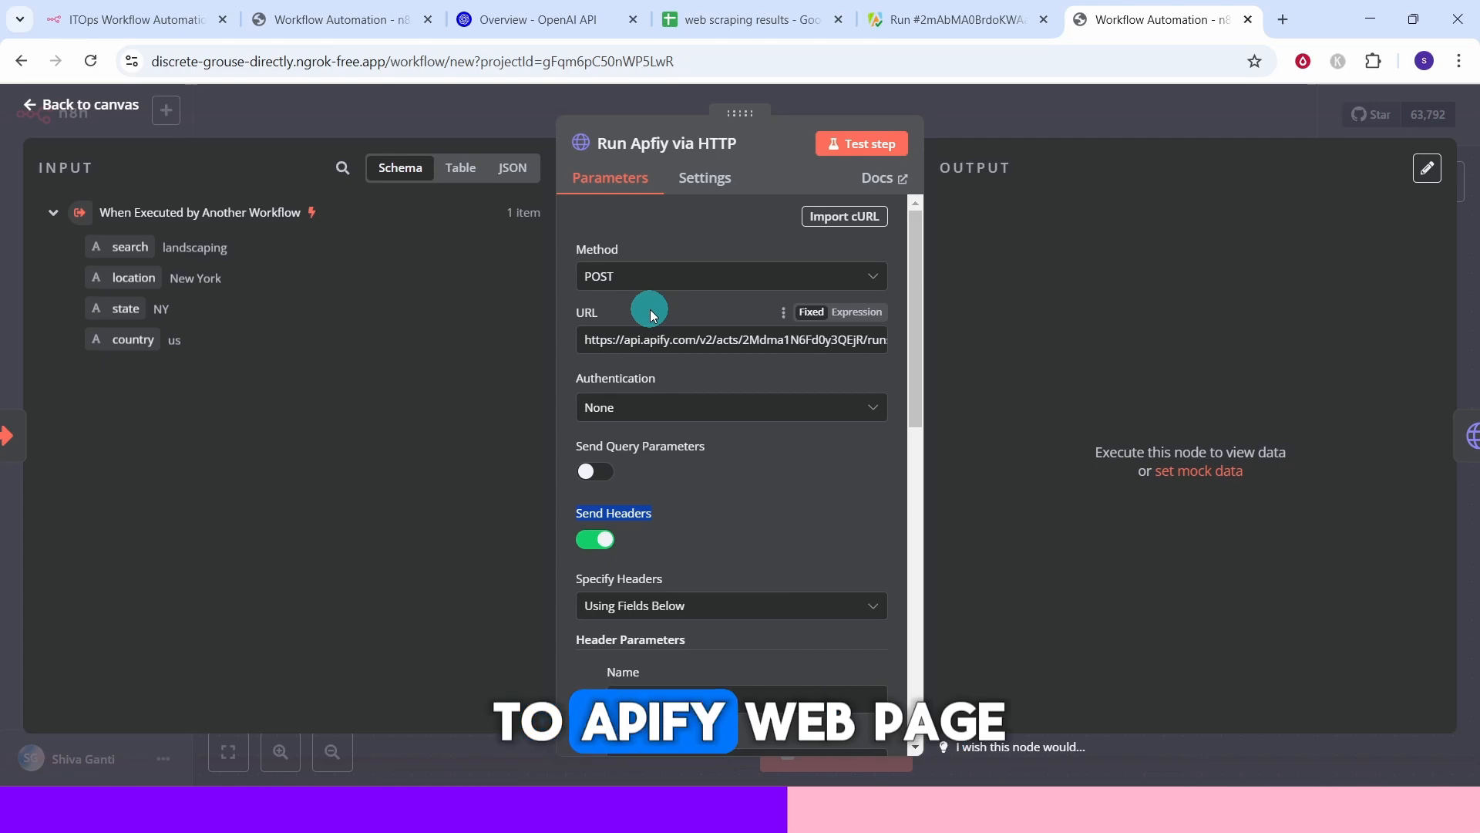
click(949, 20)
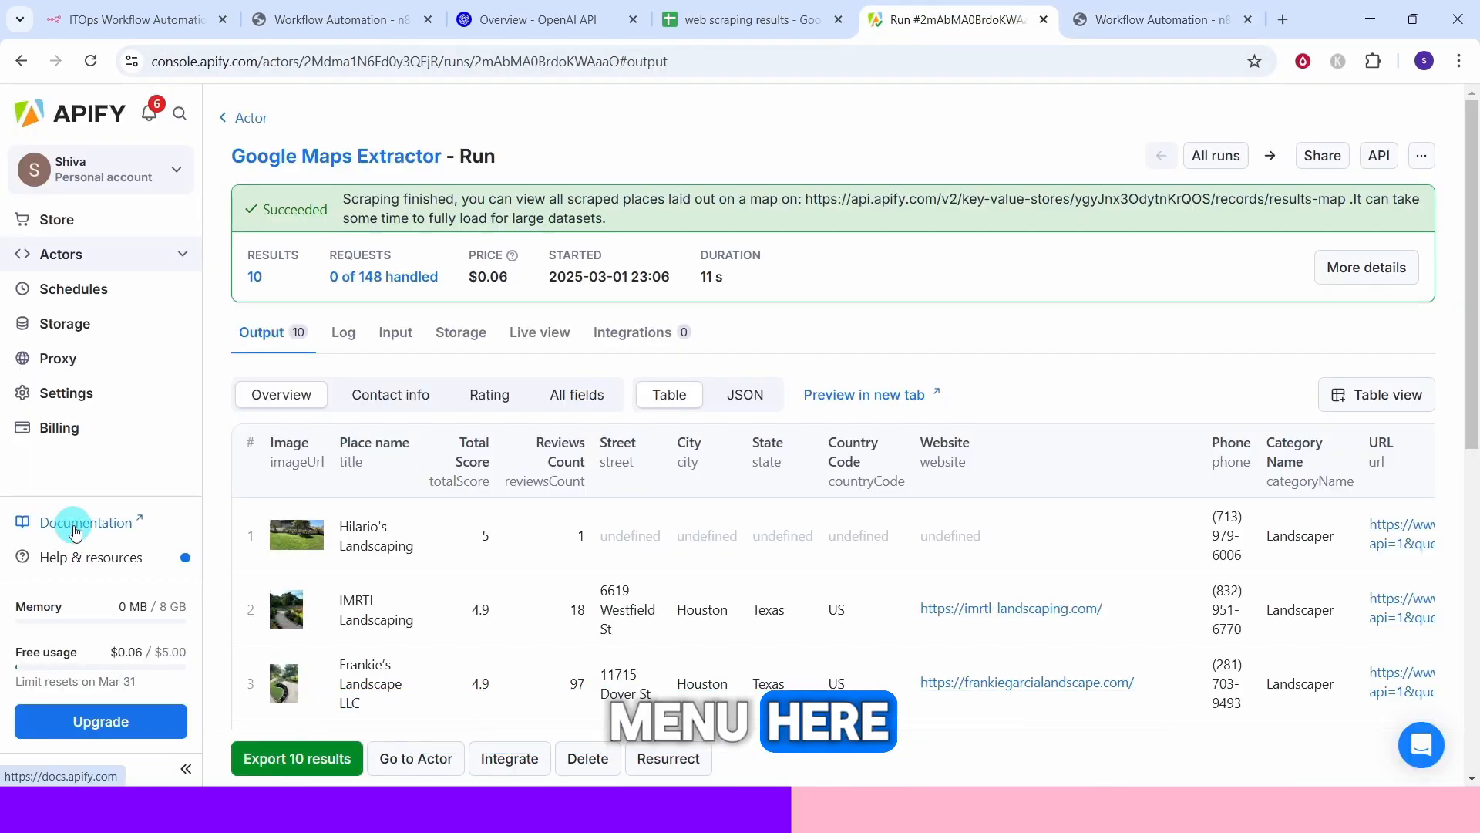
click(75, 528)
mouse_move(466, 120)
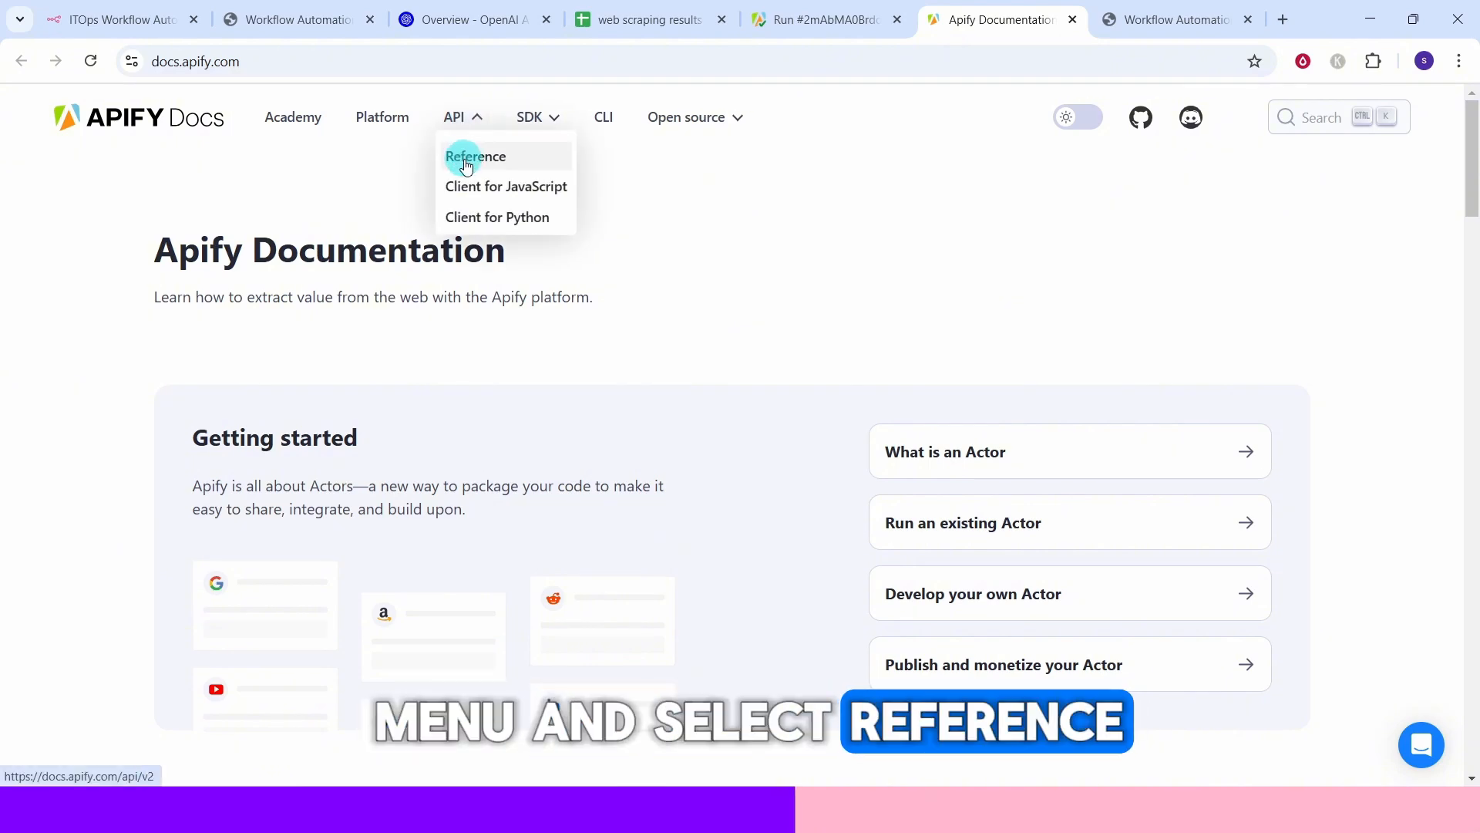
click(467, 158)
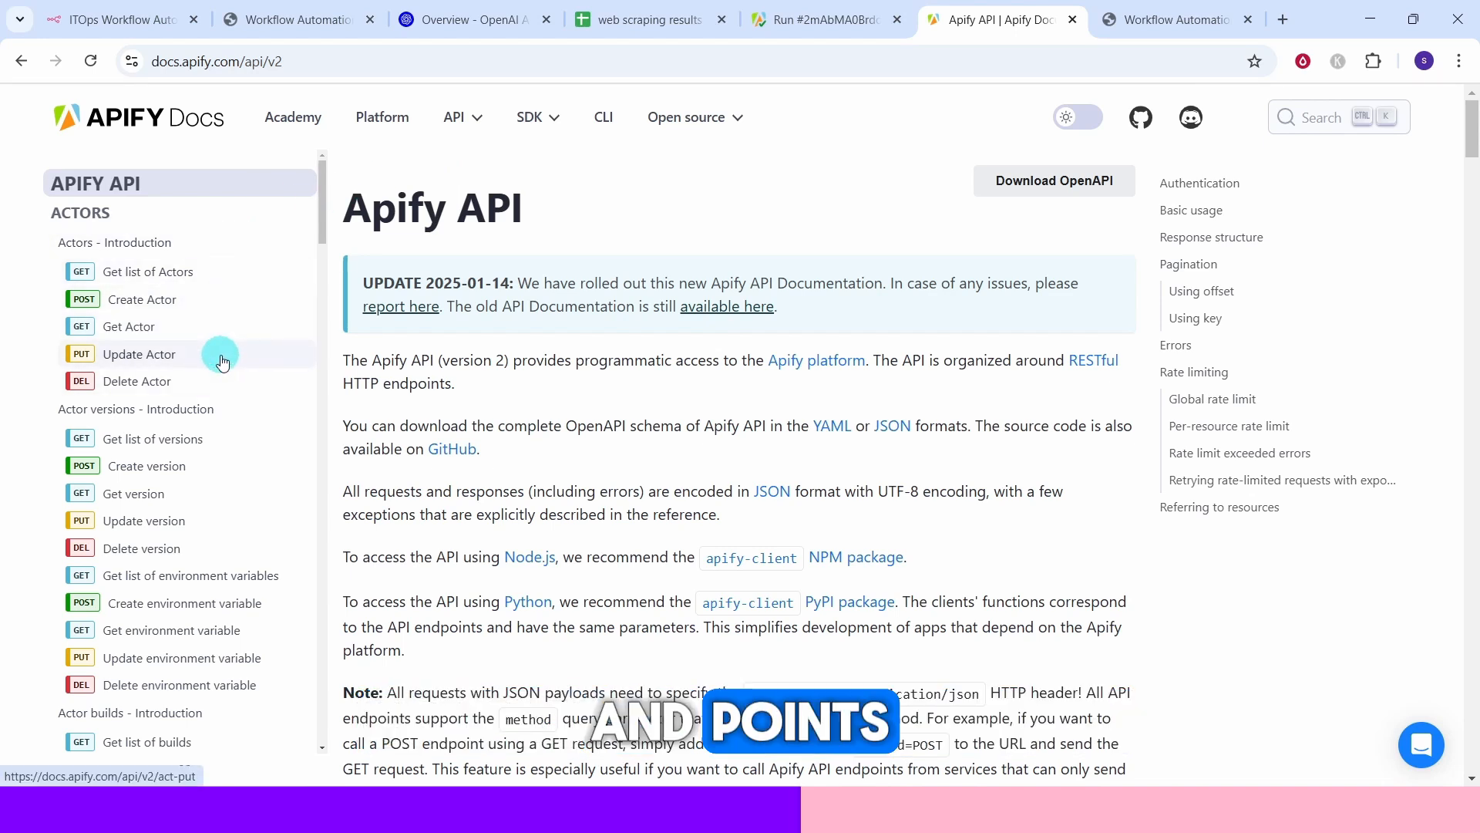
drag(320, 229, 325, 256)
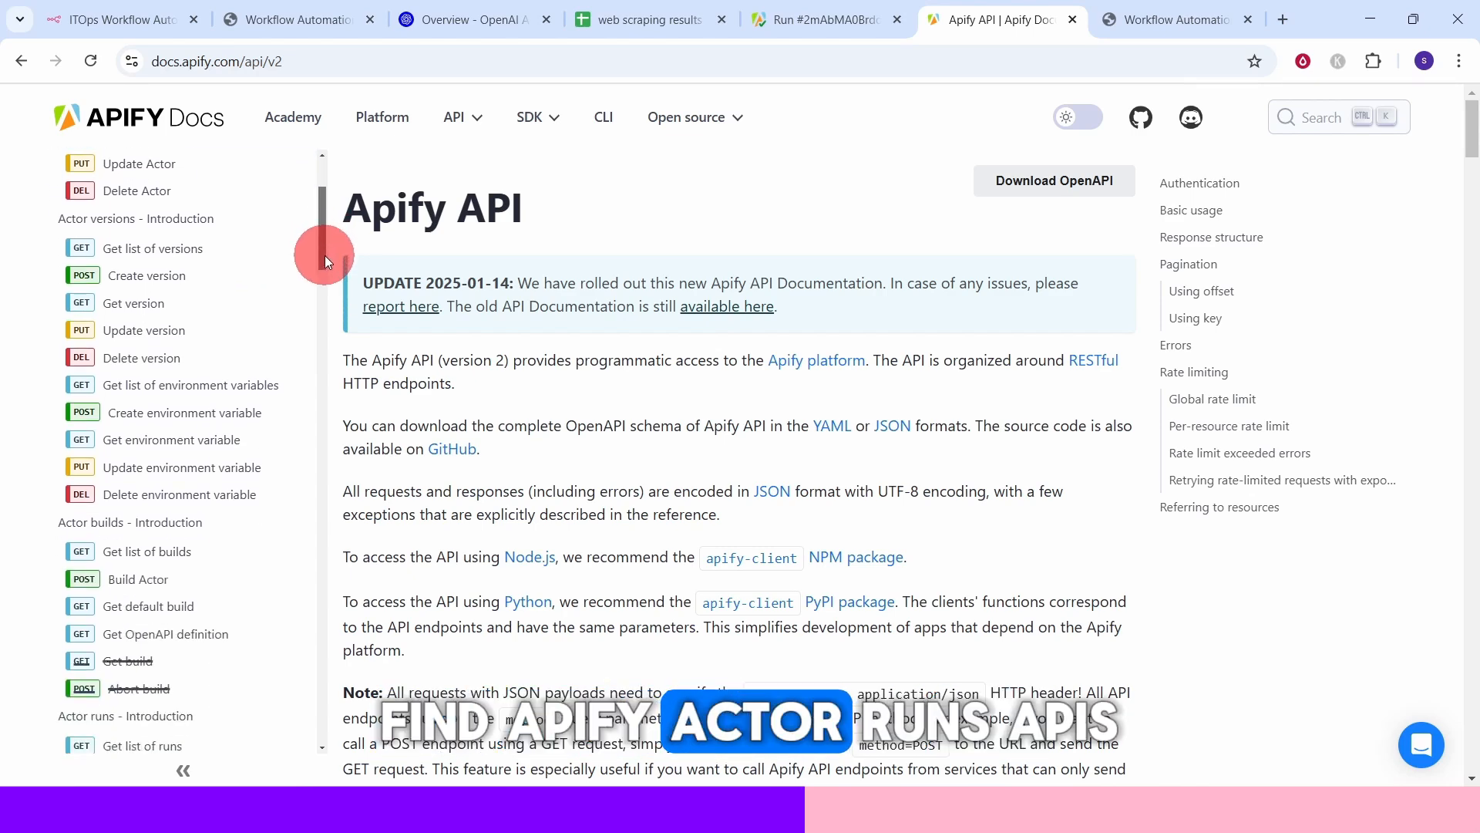
drag(326, 256, 325, 321)
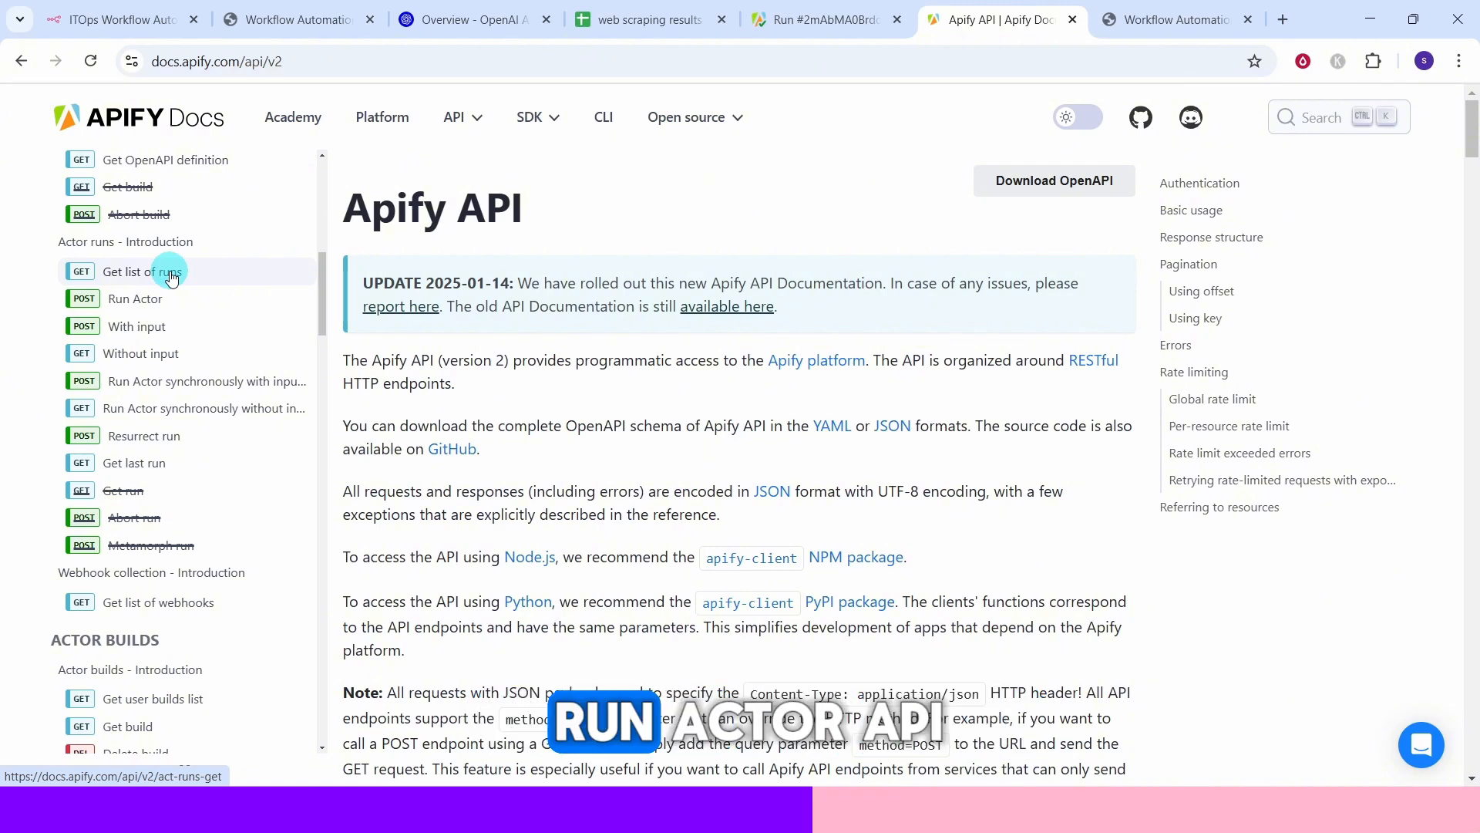
click(135, 299)
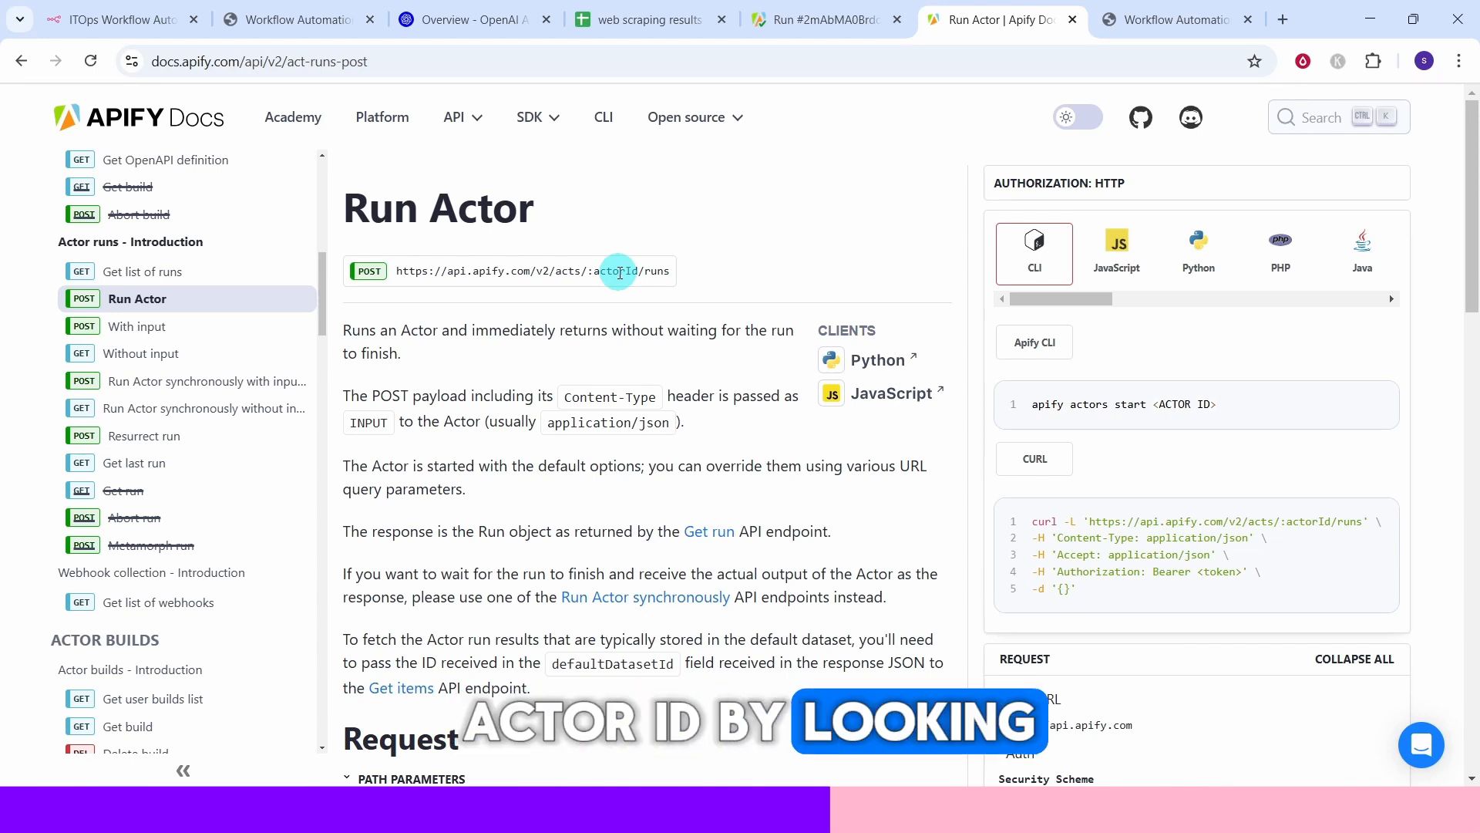
Compare the actor ID in the Google Maps Extractor page address with the actor ID in the node's full URL.
click(790, 24)
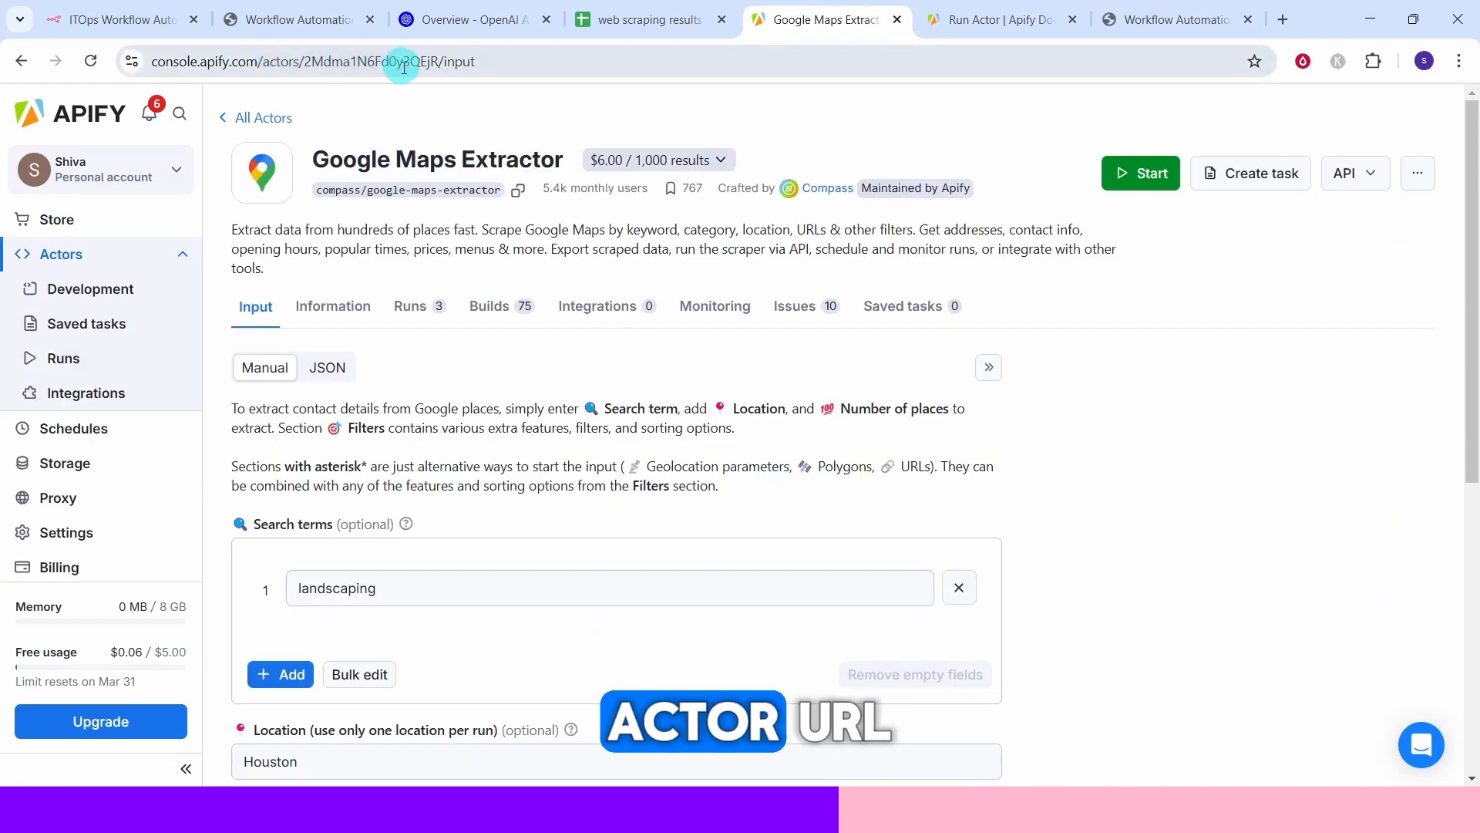
click(305, 60)
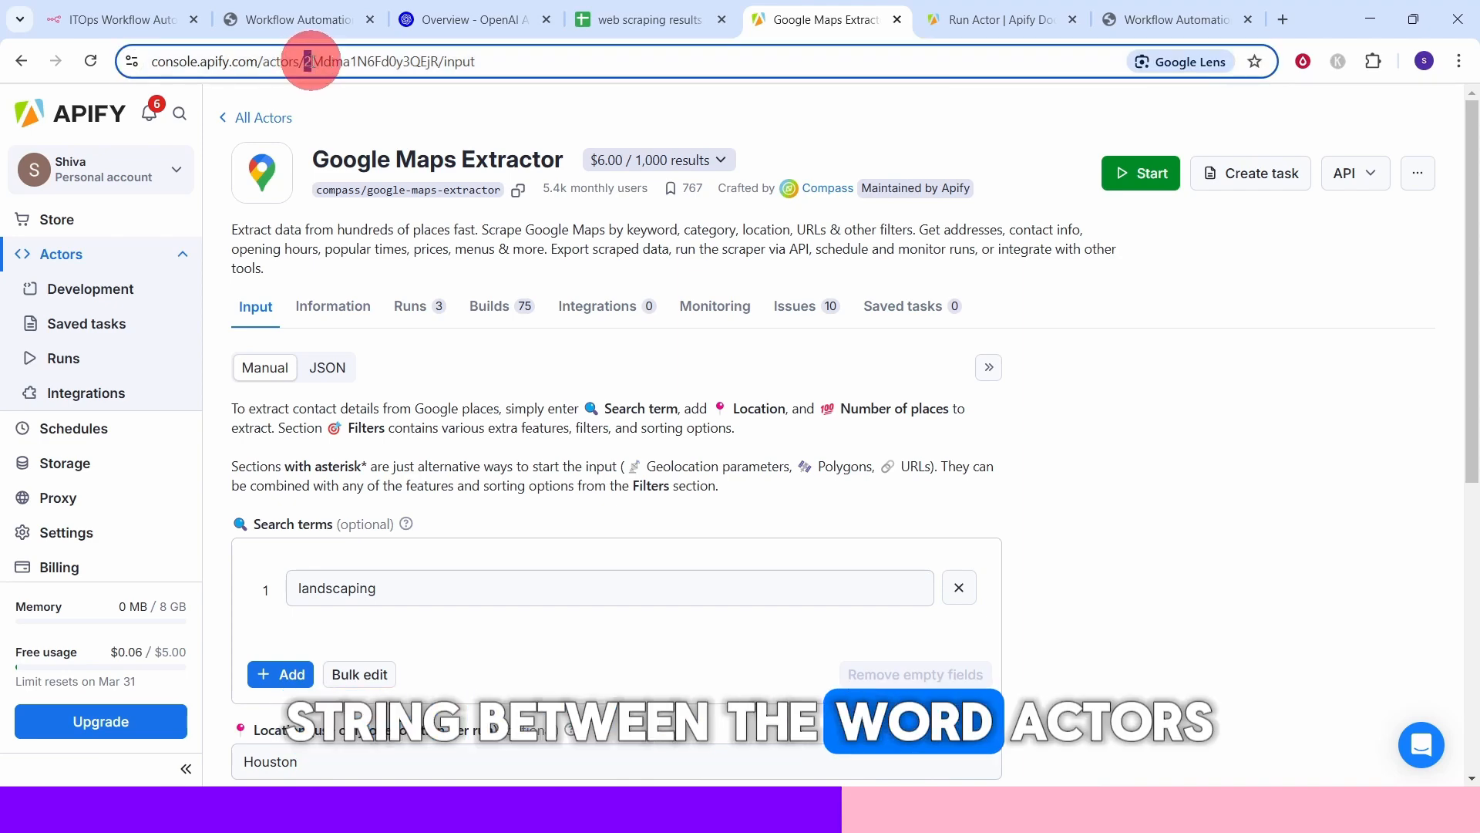
drag(304, 60, 444, 61)
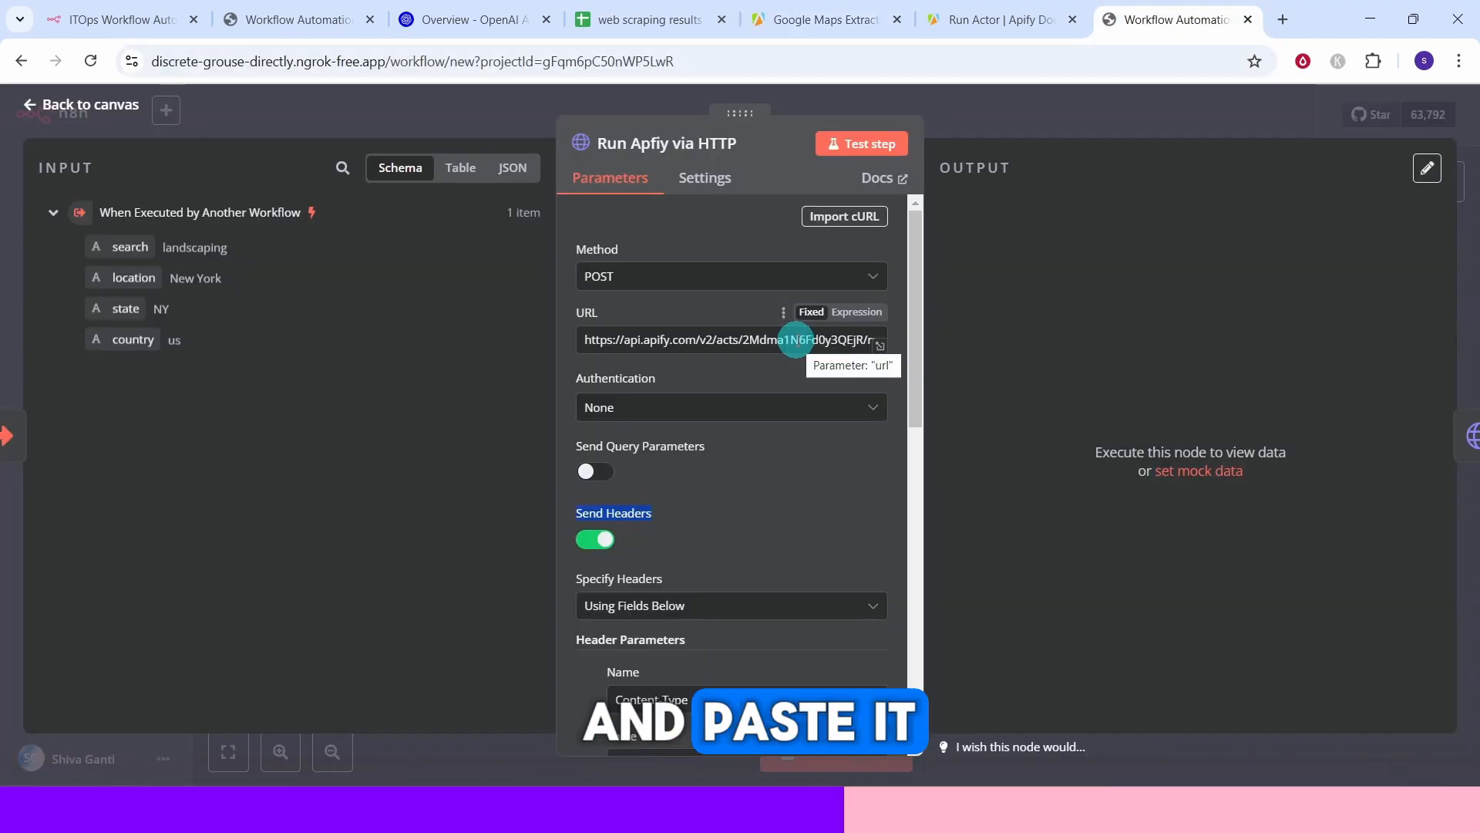
click(640, 339)
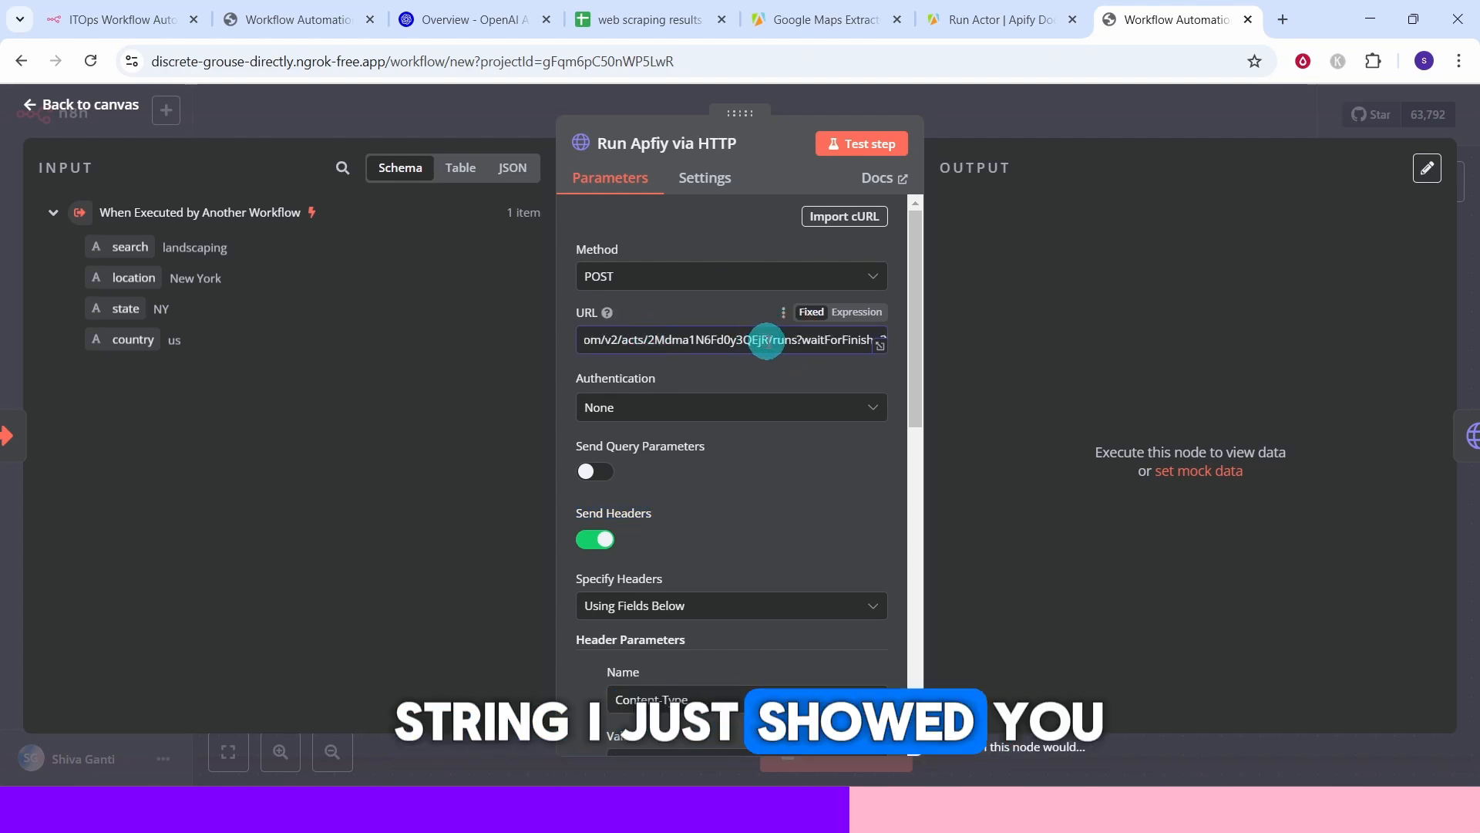
click(879, 352)
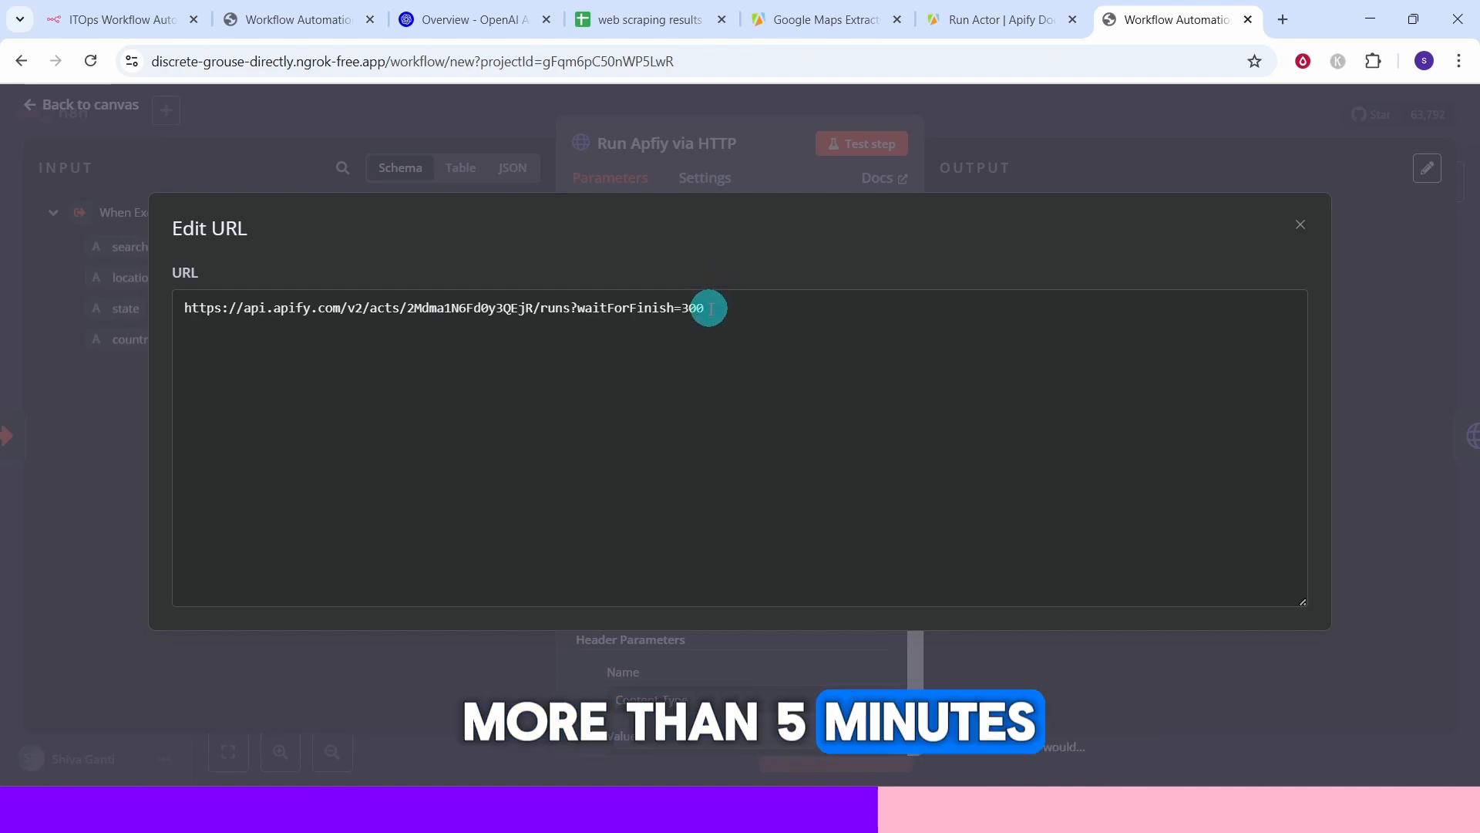
click(1297, 226)
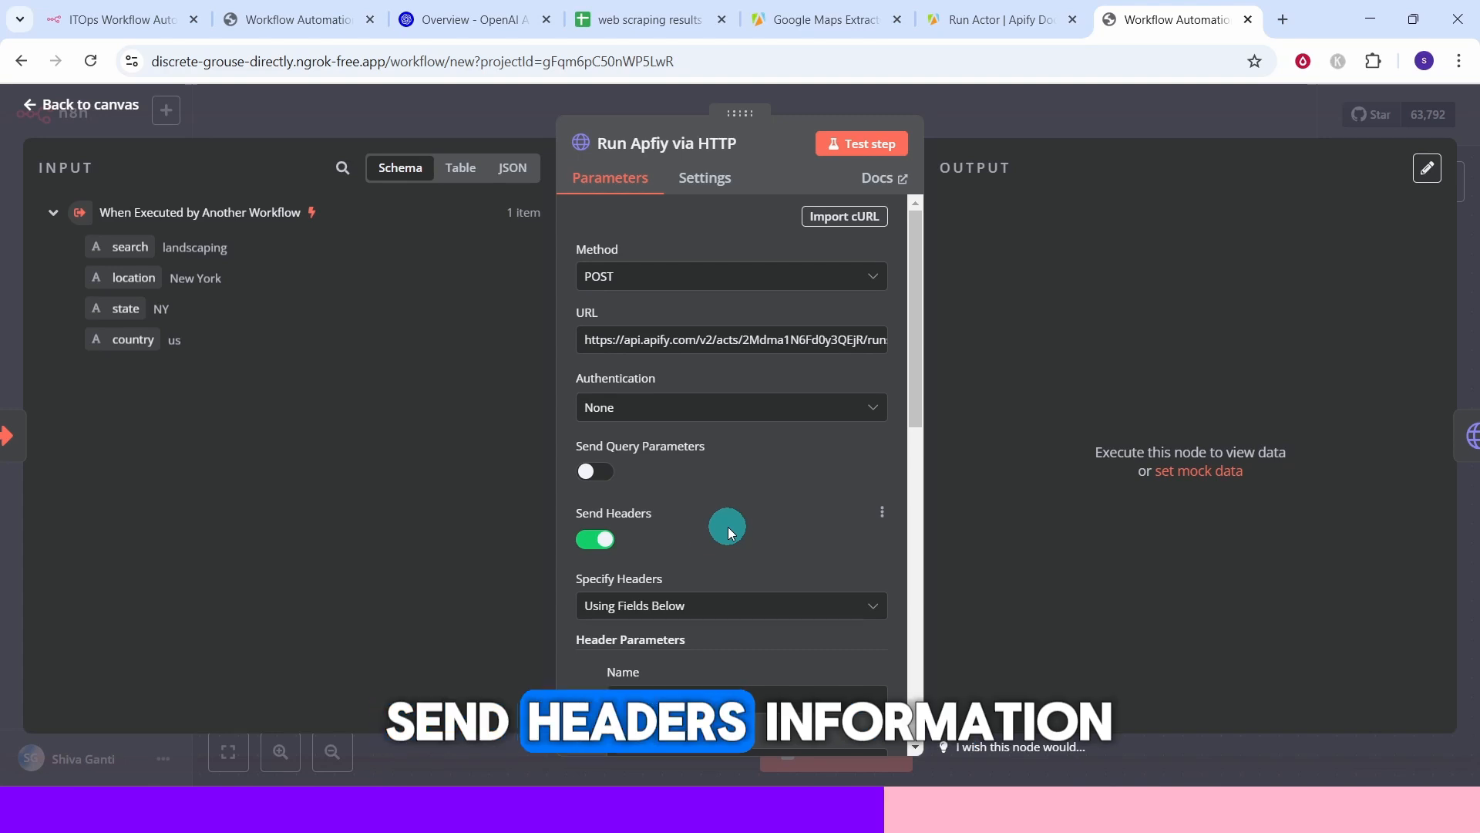
Review the node's Content-Type and Authorization header parameters against the Run Actor API documentation.
scroll(696, 534, down, 4)
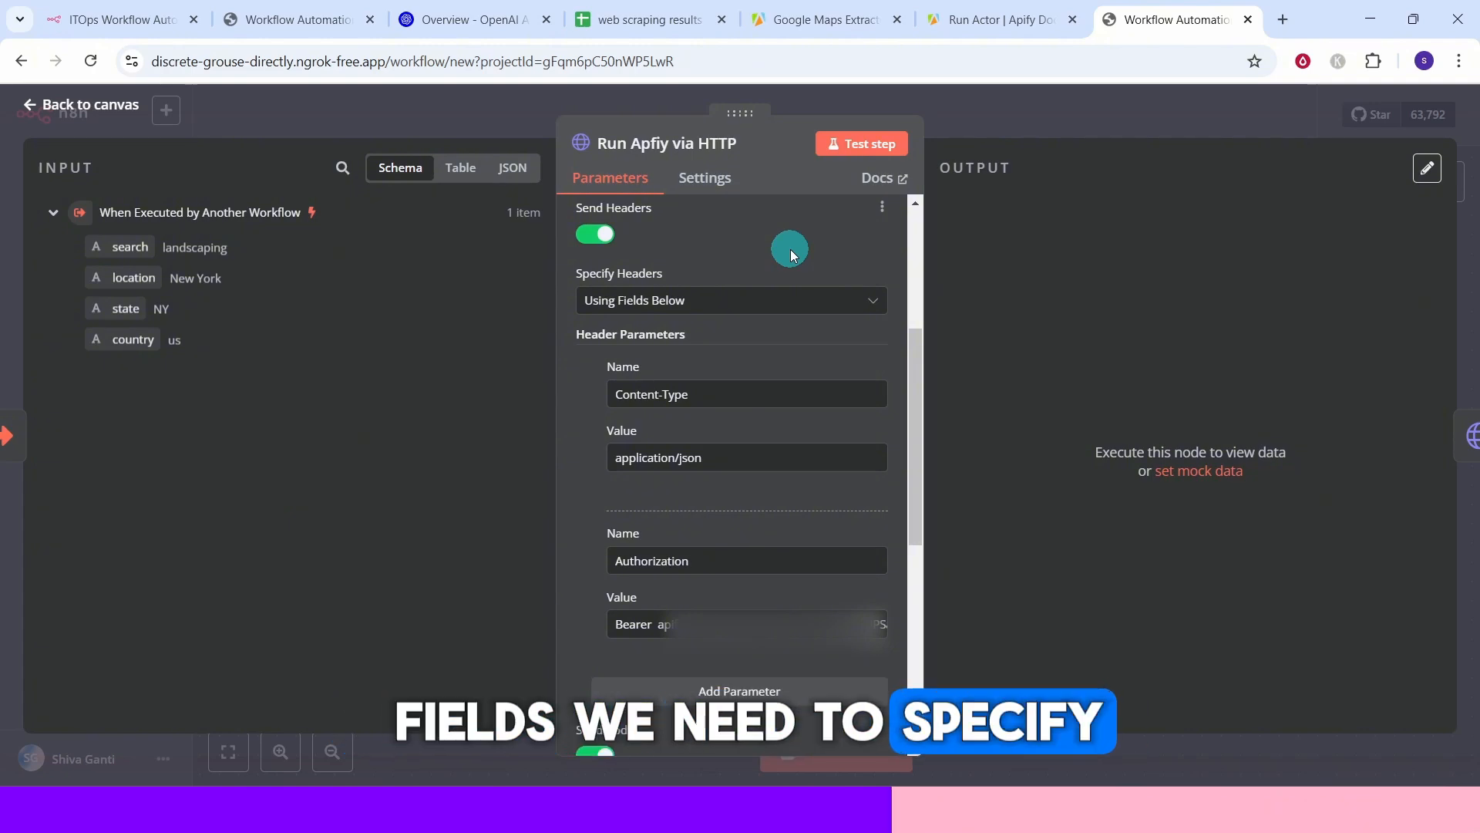
click(965, 25)
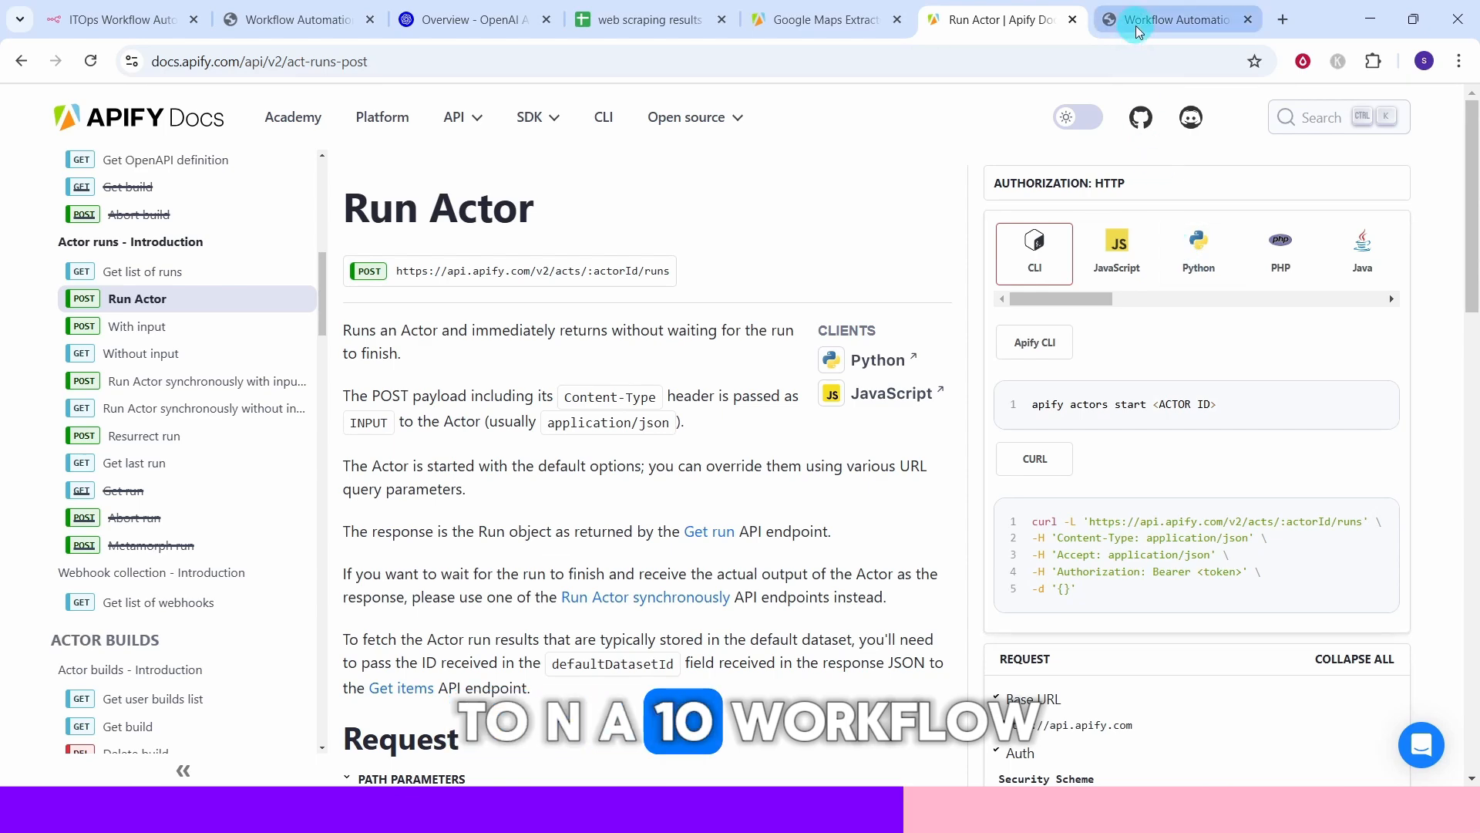
click(1172, 19)
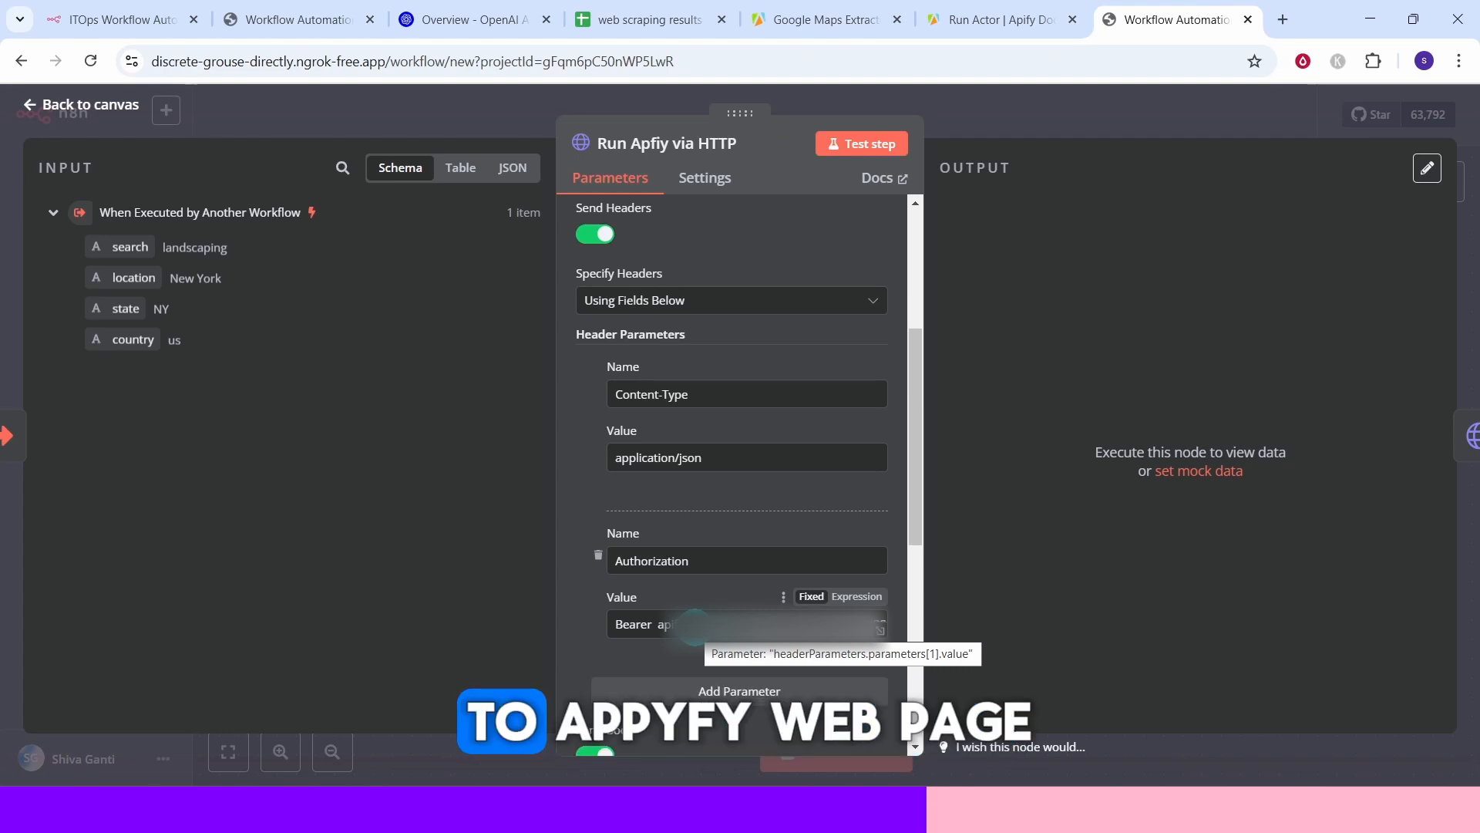
Create a new personal Apify API token with the description n8ndemo and copy it.
click(797, 19)
click(67, 533)
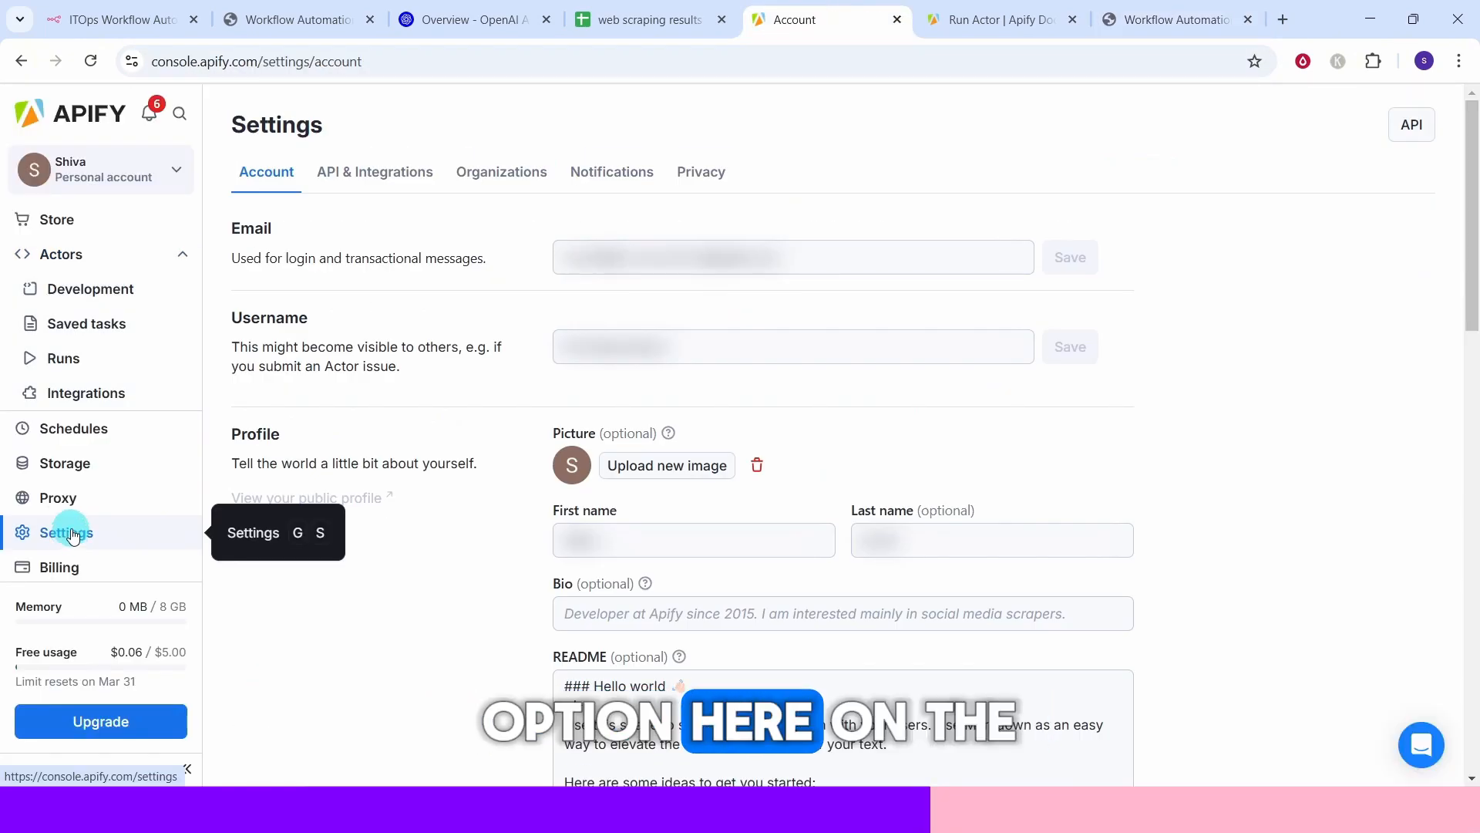
click(363, 178)
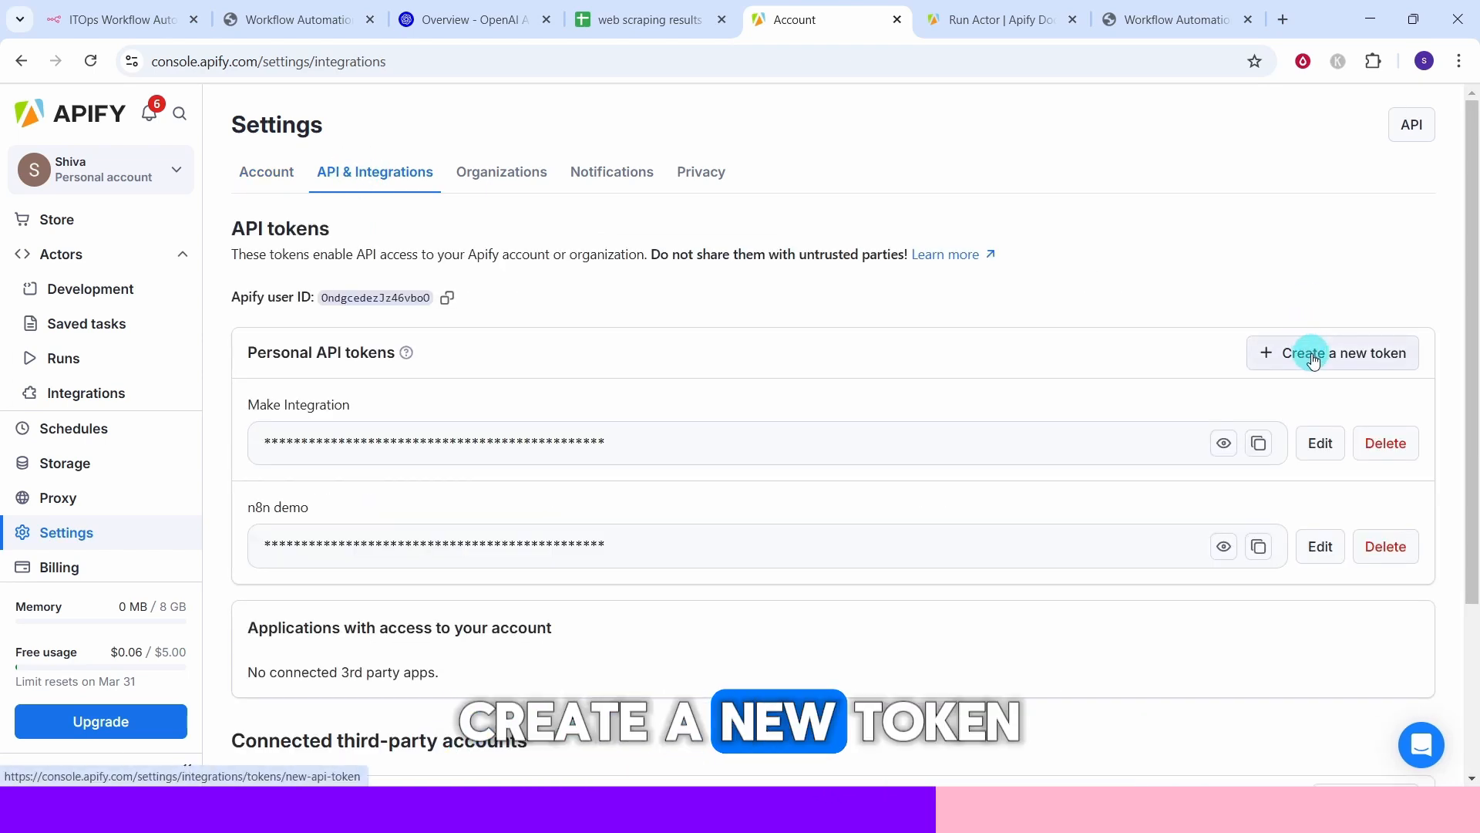
click(1313, 354)
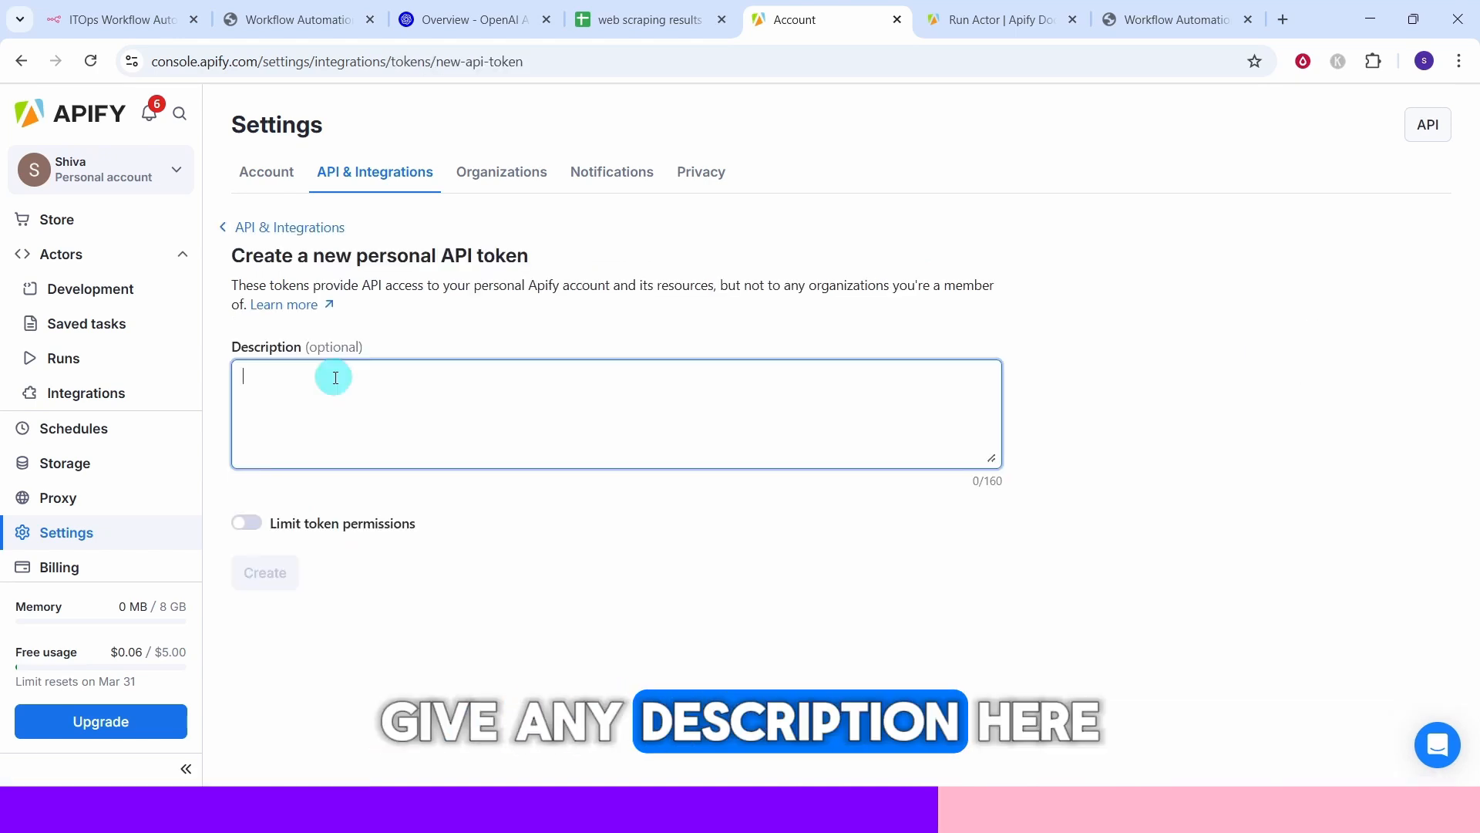
click(334, 376)
text(n8ndemo)
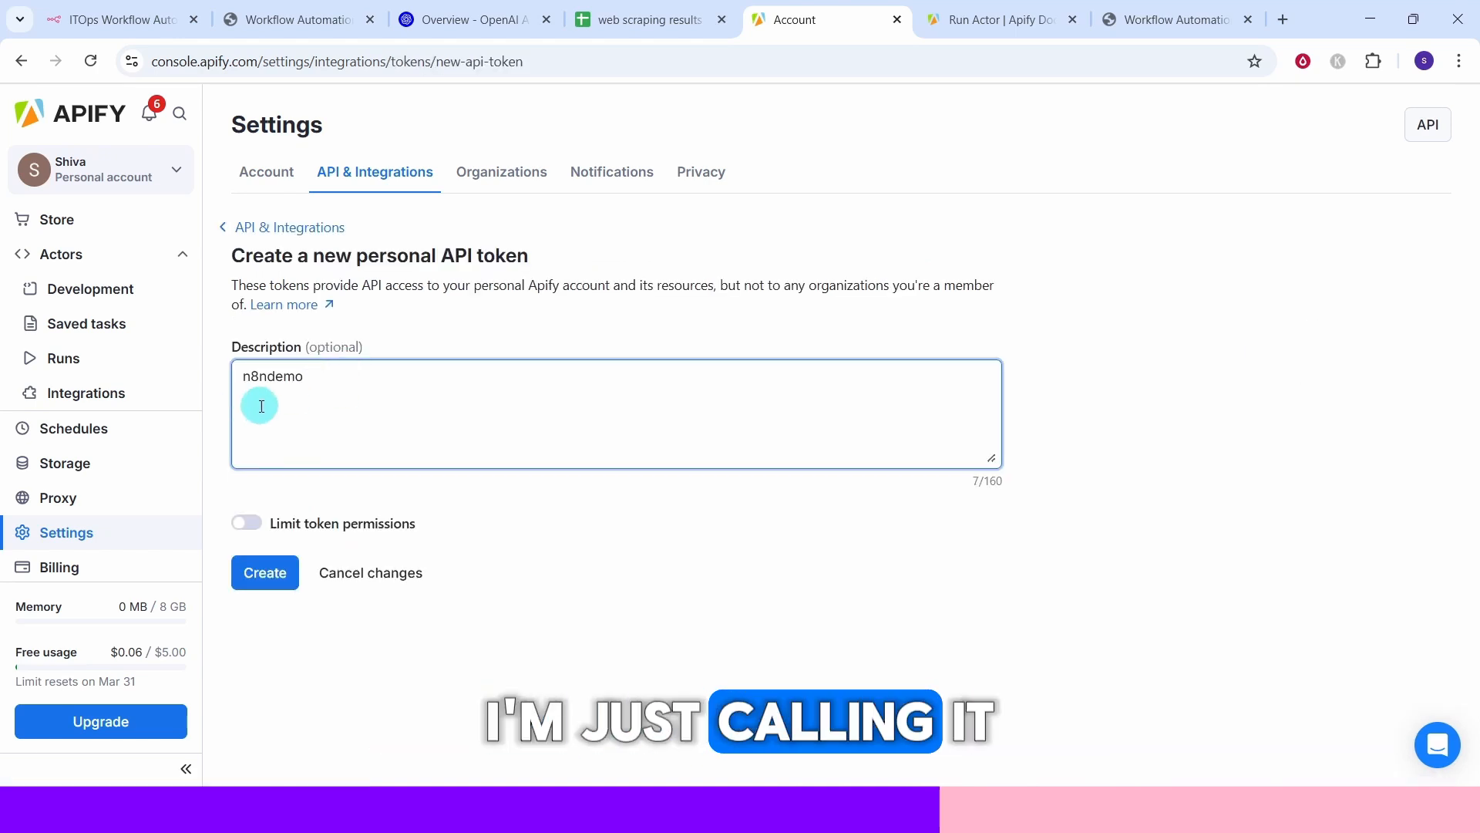
click(264, 580)
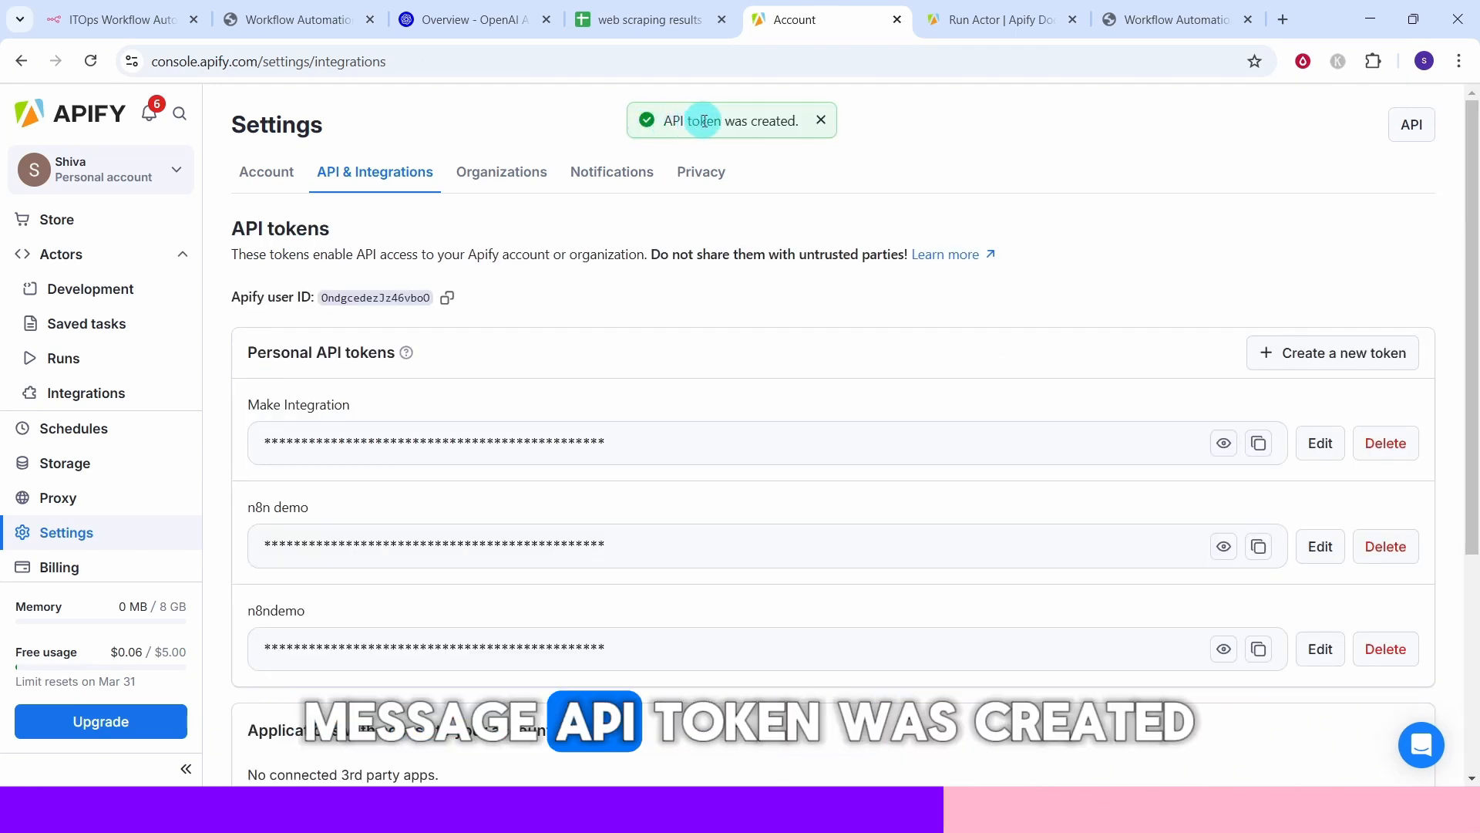
click(1258, 652)
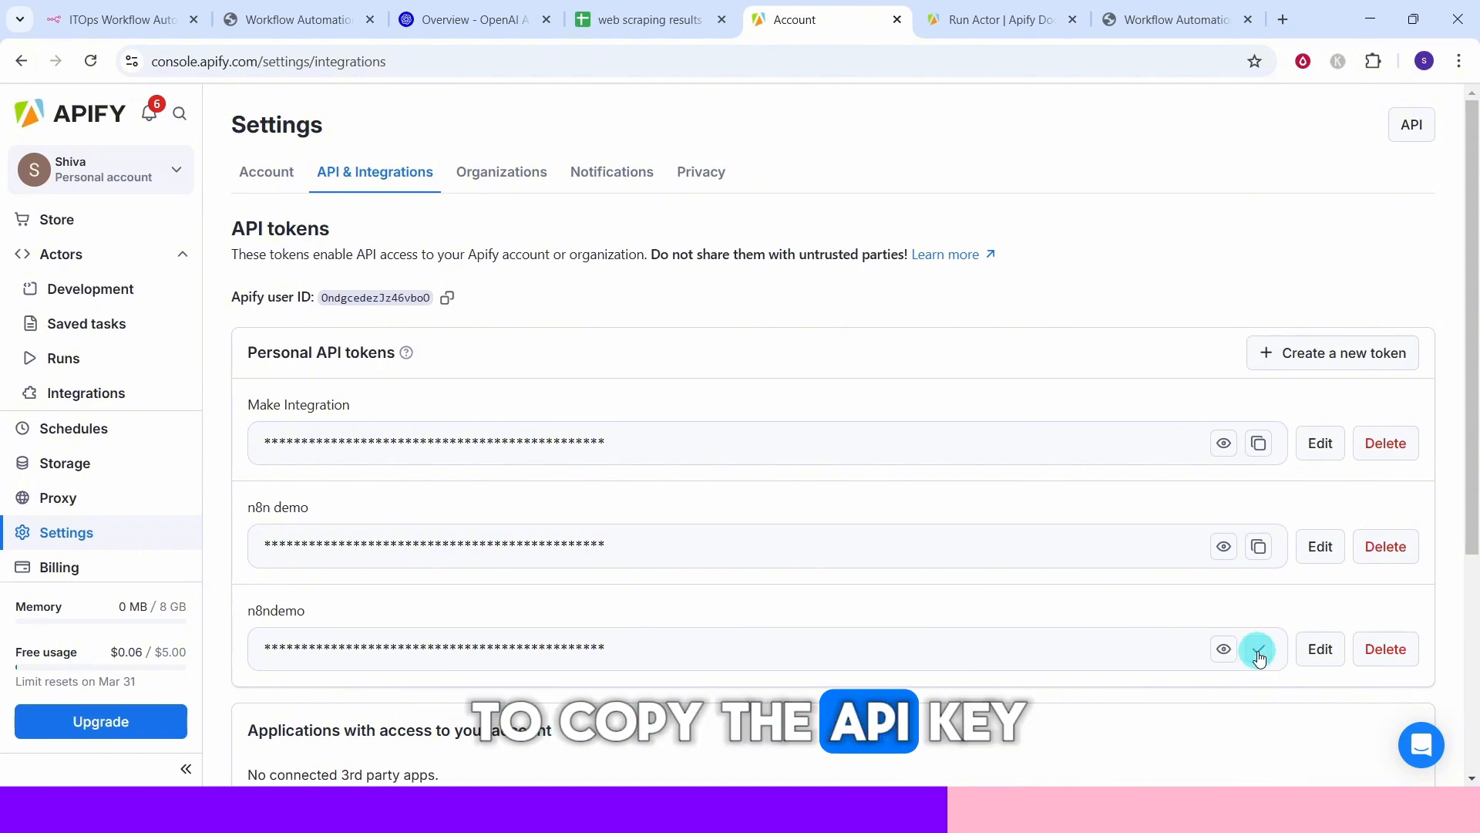
Enter the new API token after Bearer in the Run Apfiy via HTTP node's Authorization header value.
click(1143, 24)
click(659, 624)
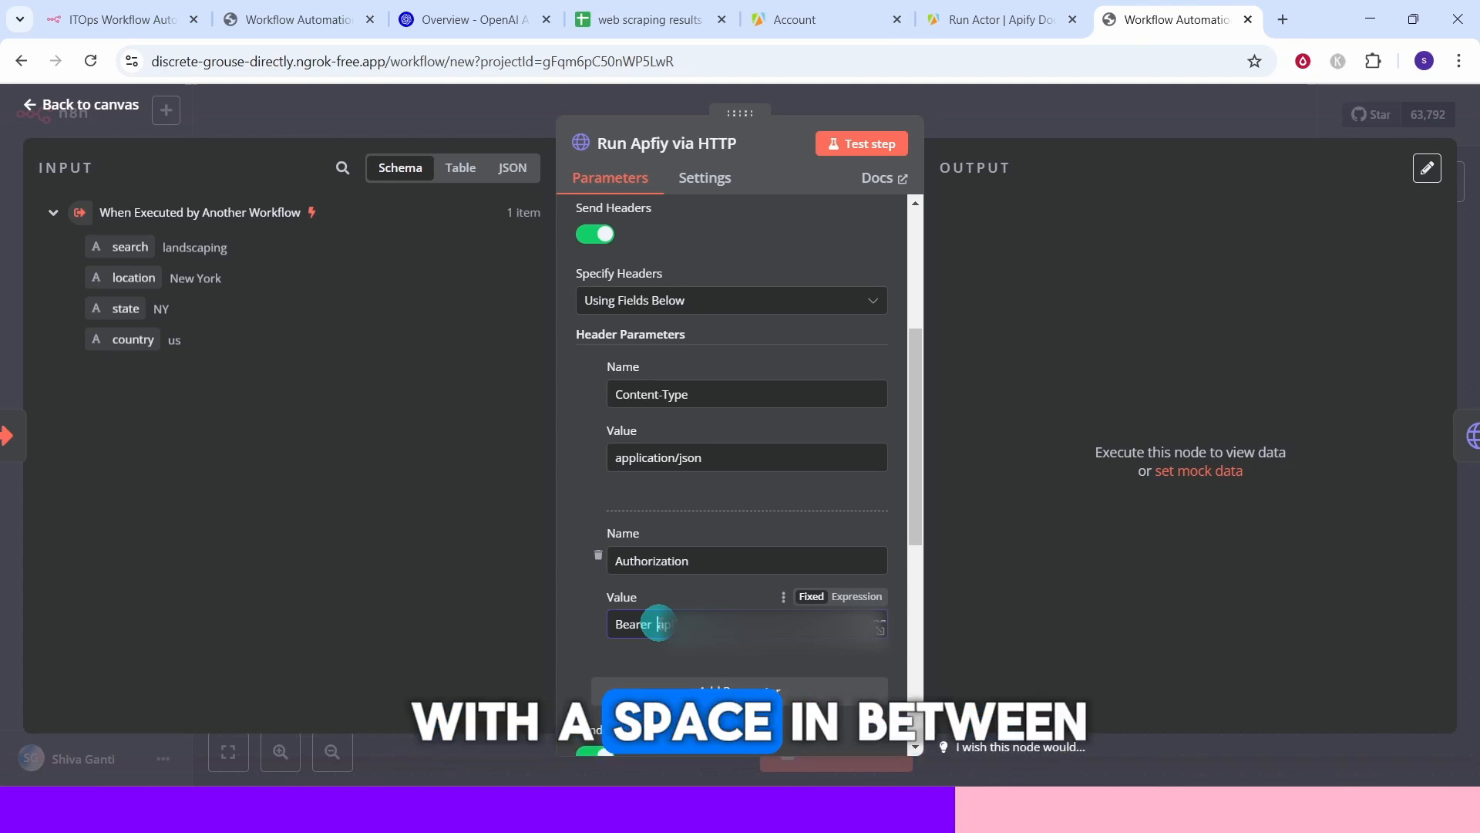
Copy the Google Maps Extractor's JSON input from Apify and paste it into the node's JSON body expression editor.
scroll(710, 267, down, 6)
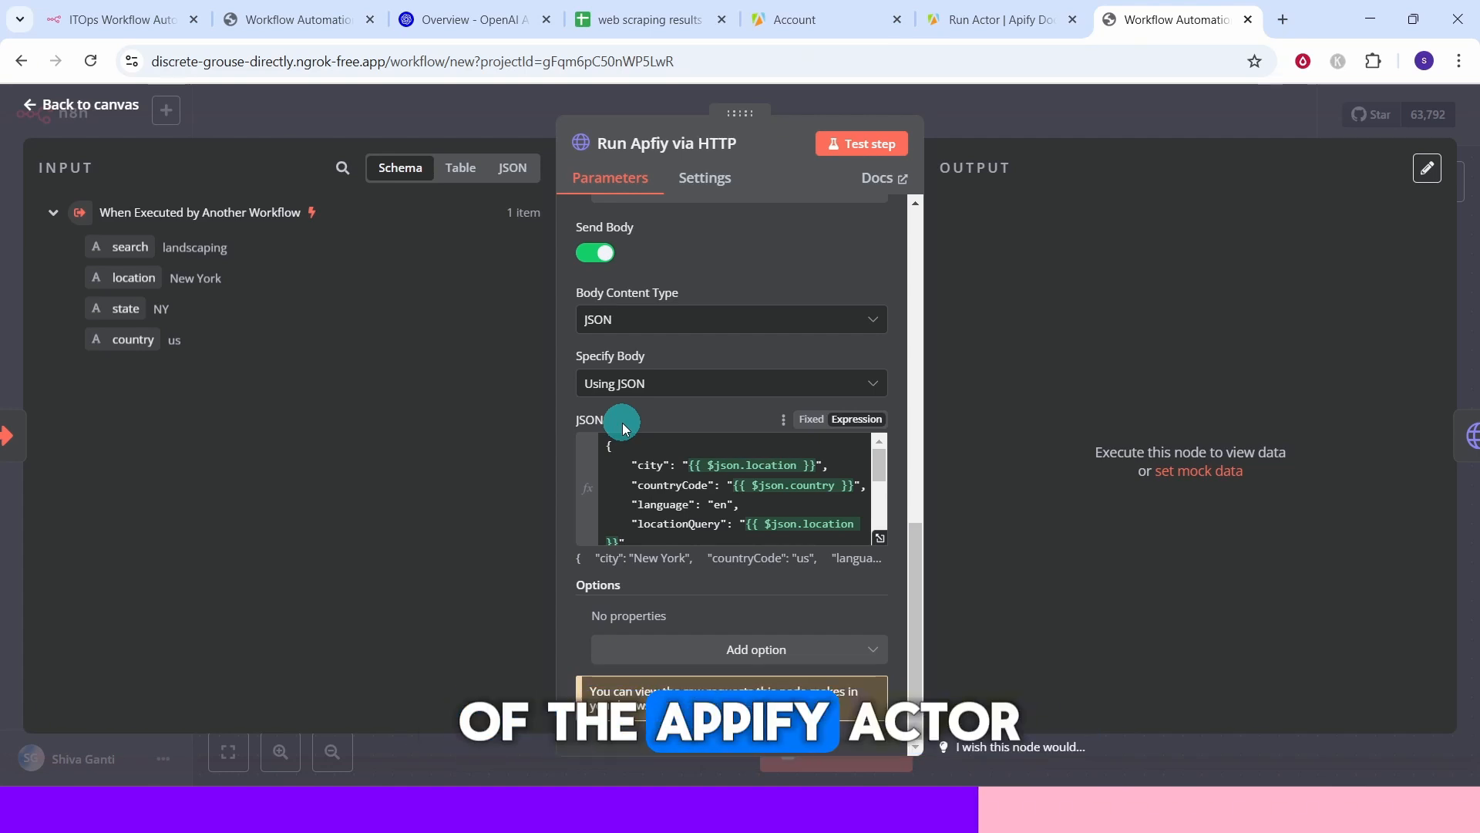
click(881, 537)
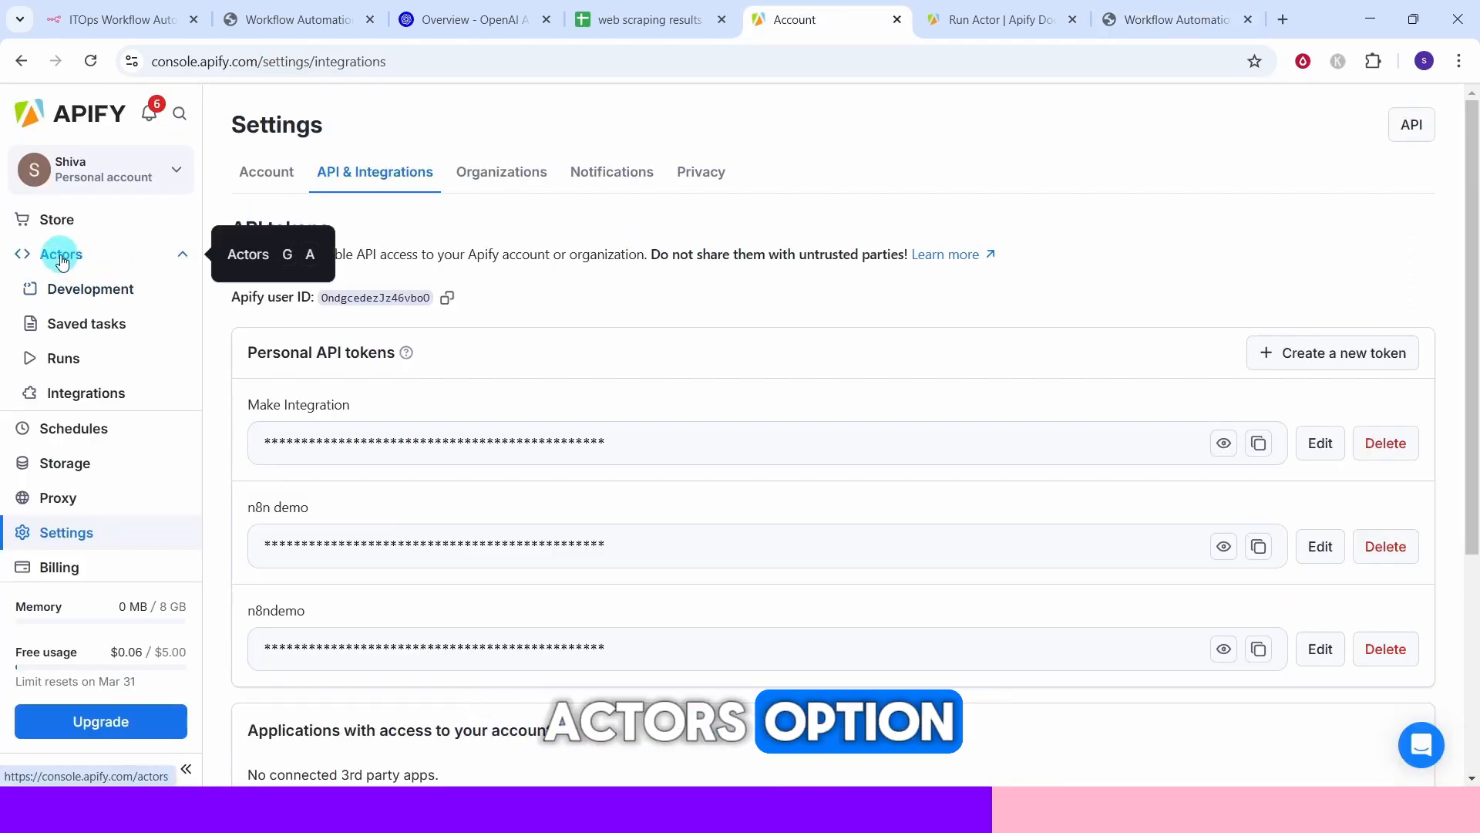
click(62, 263)
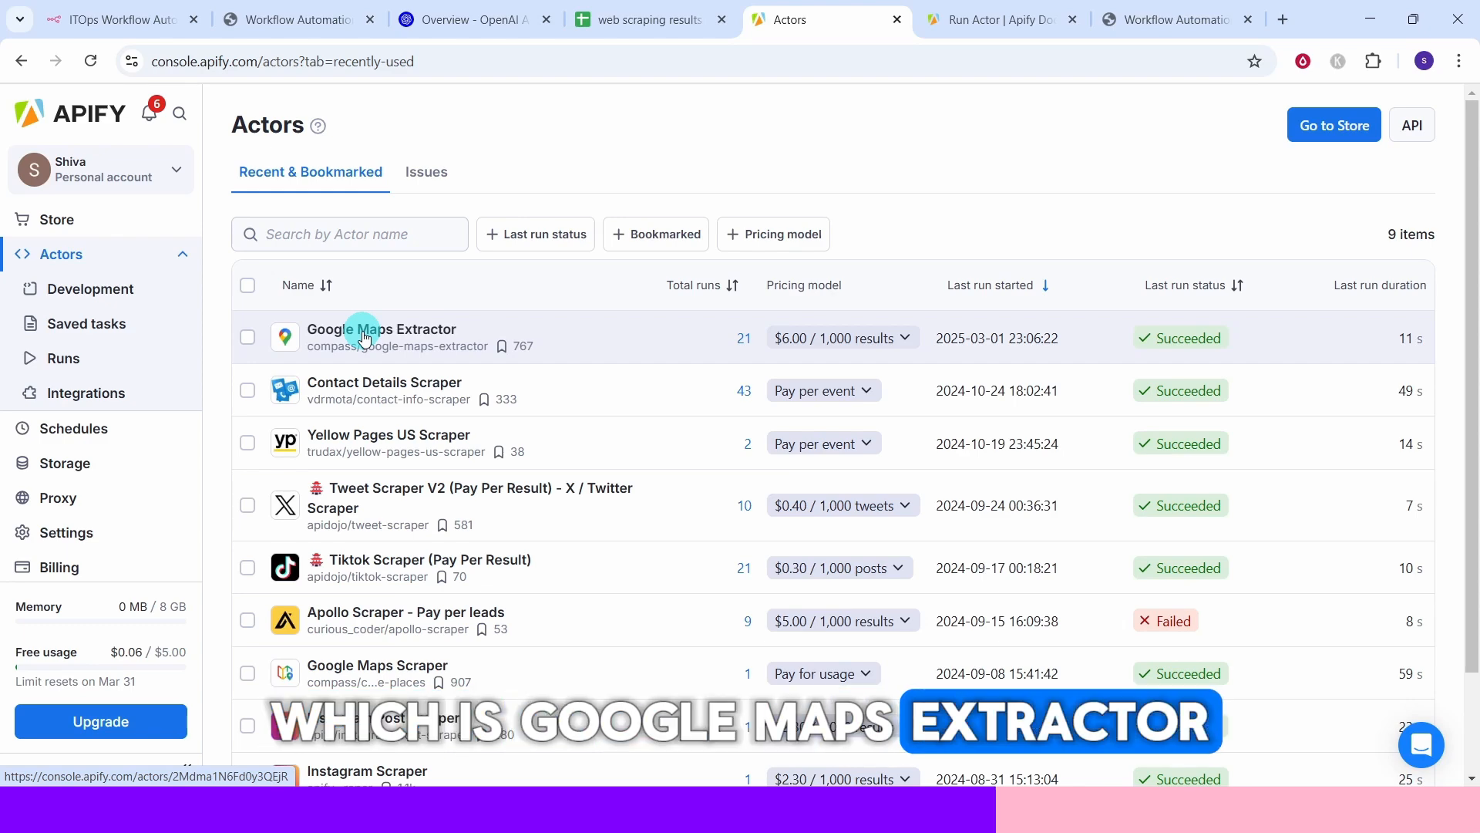
click(364, 338)
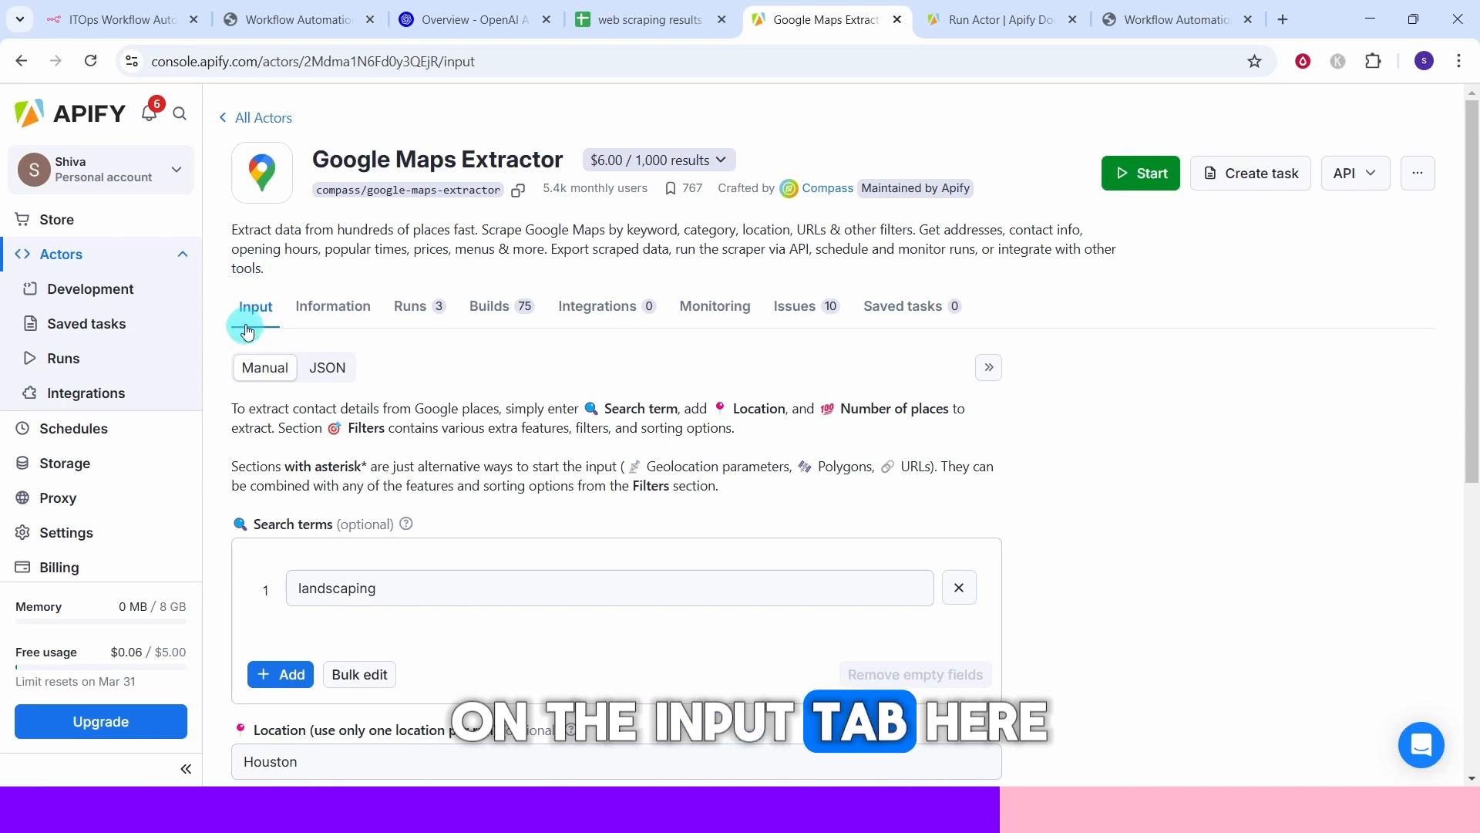
click(327, 370)
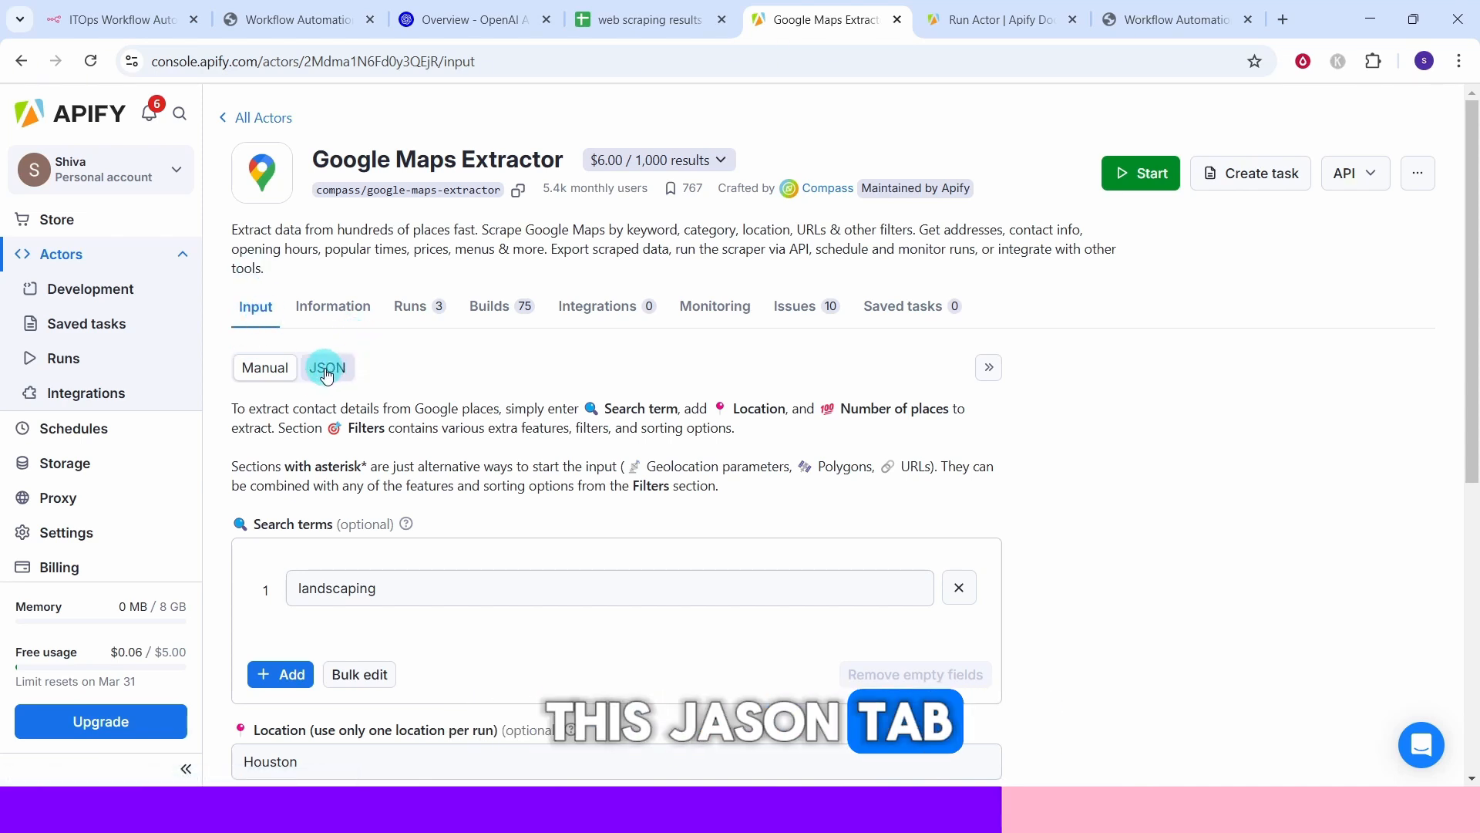
click(326, 370)
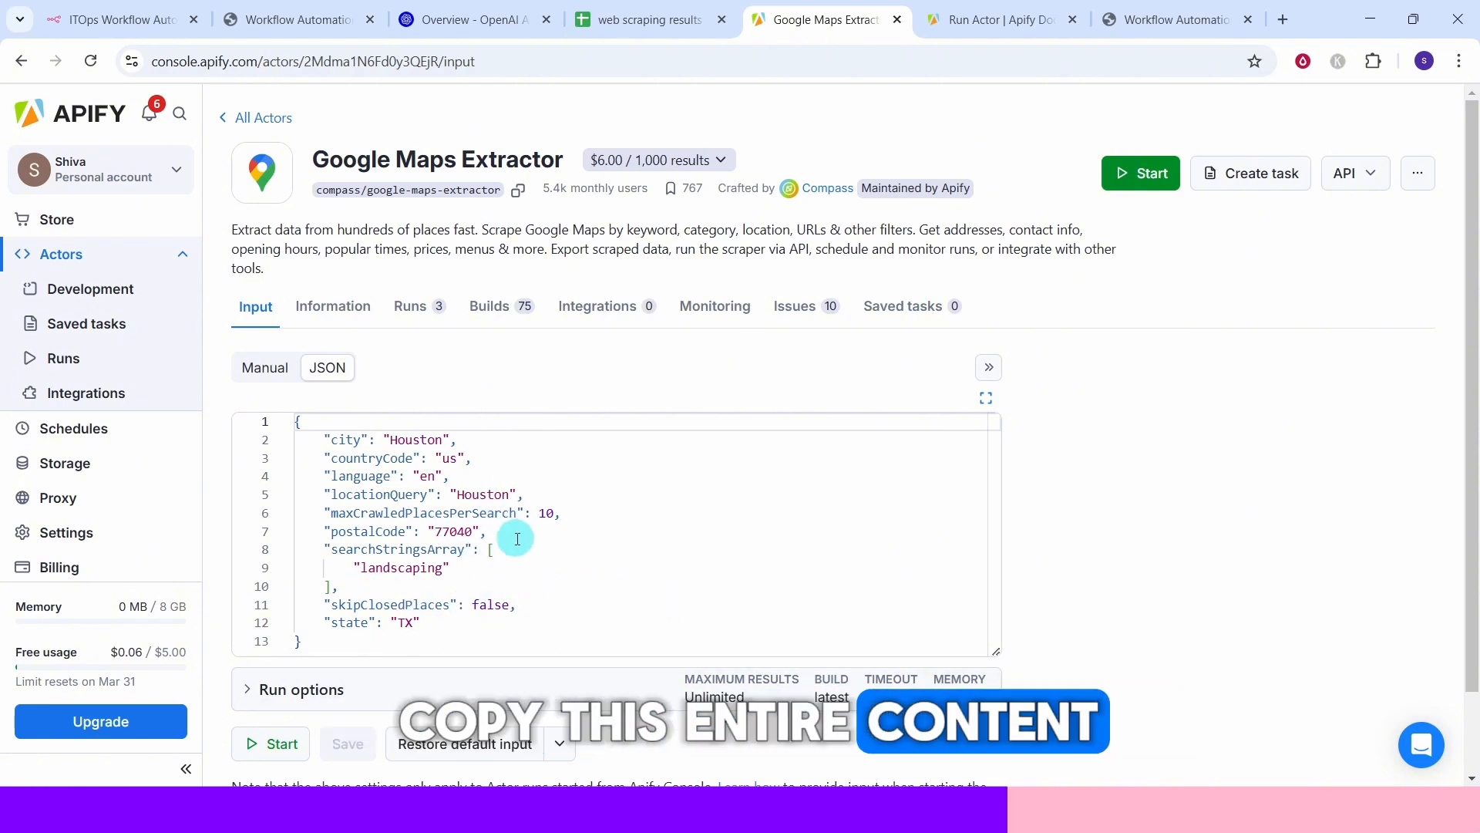
key(ctrl+a)
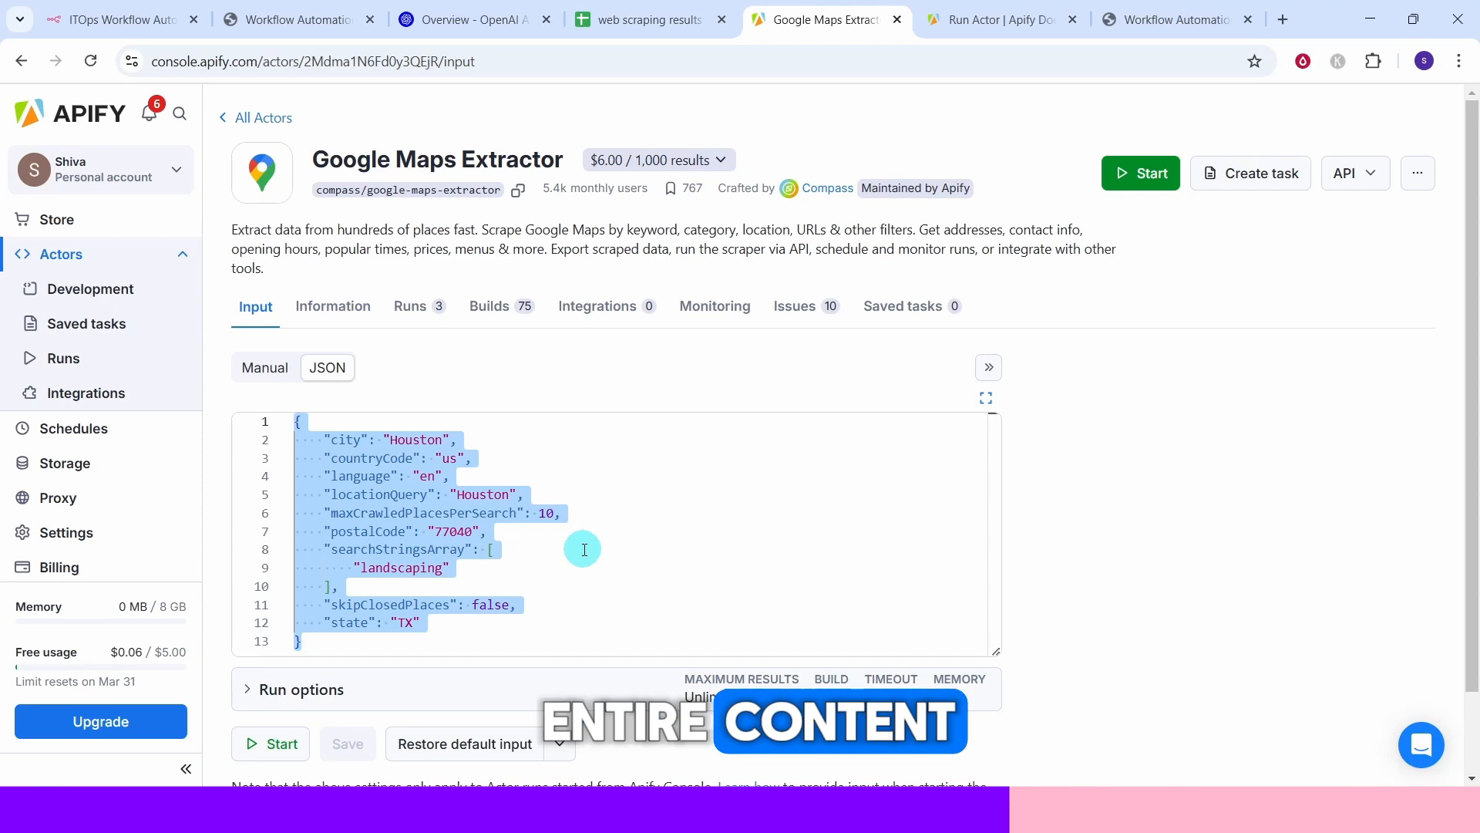
click(1150, 21)
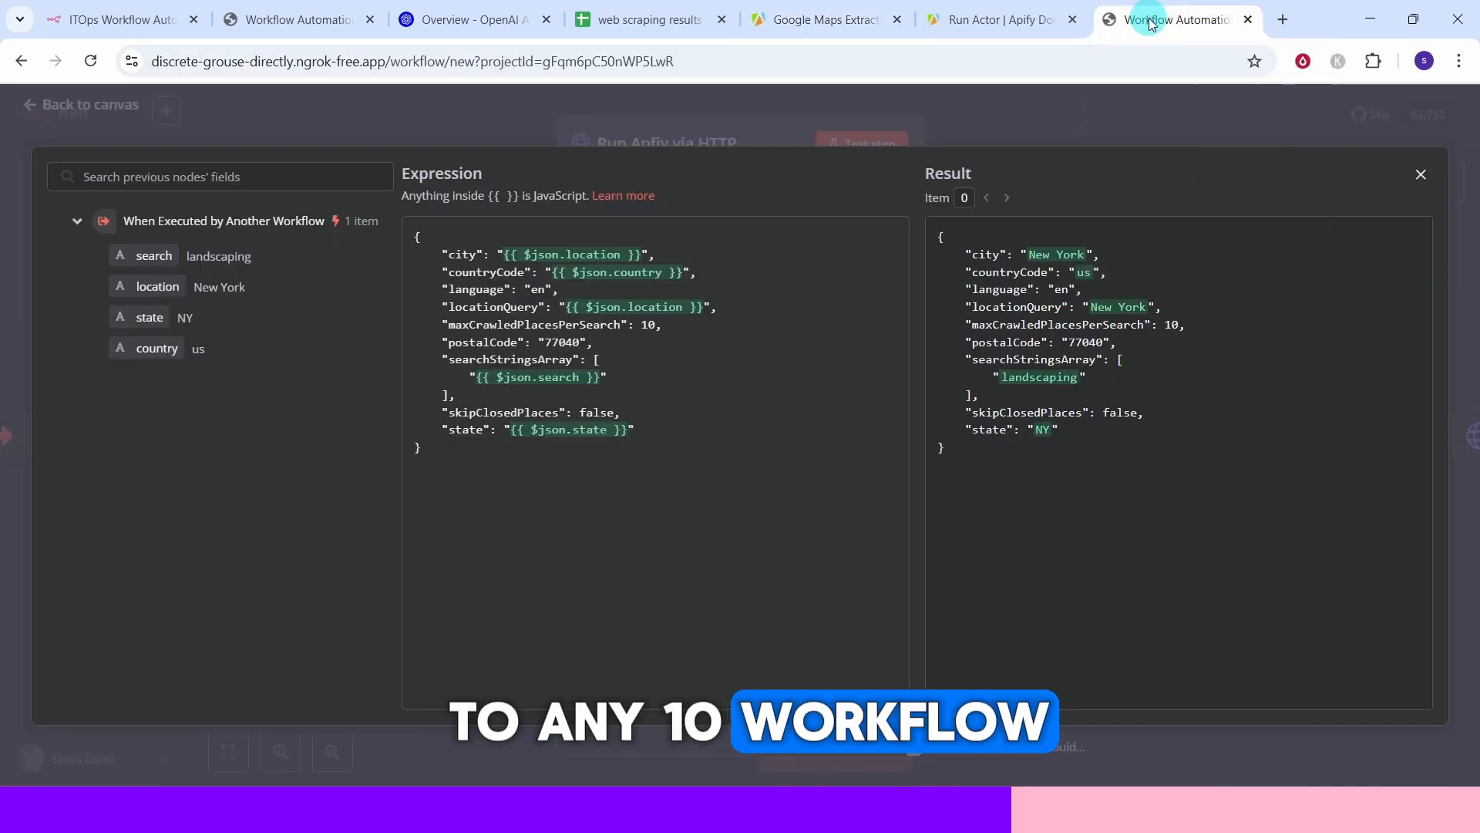
click(493, 509)
key(ctrl+v)
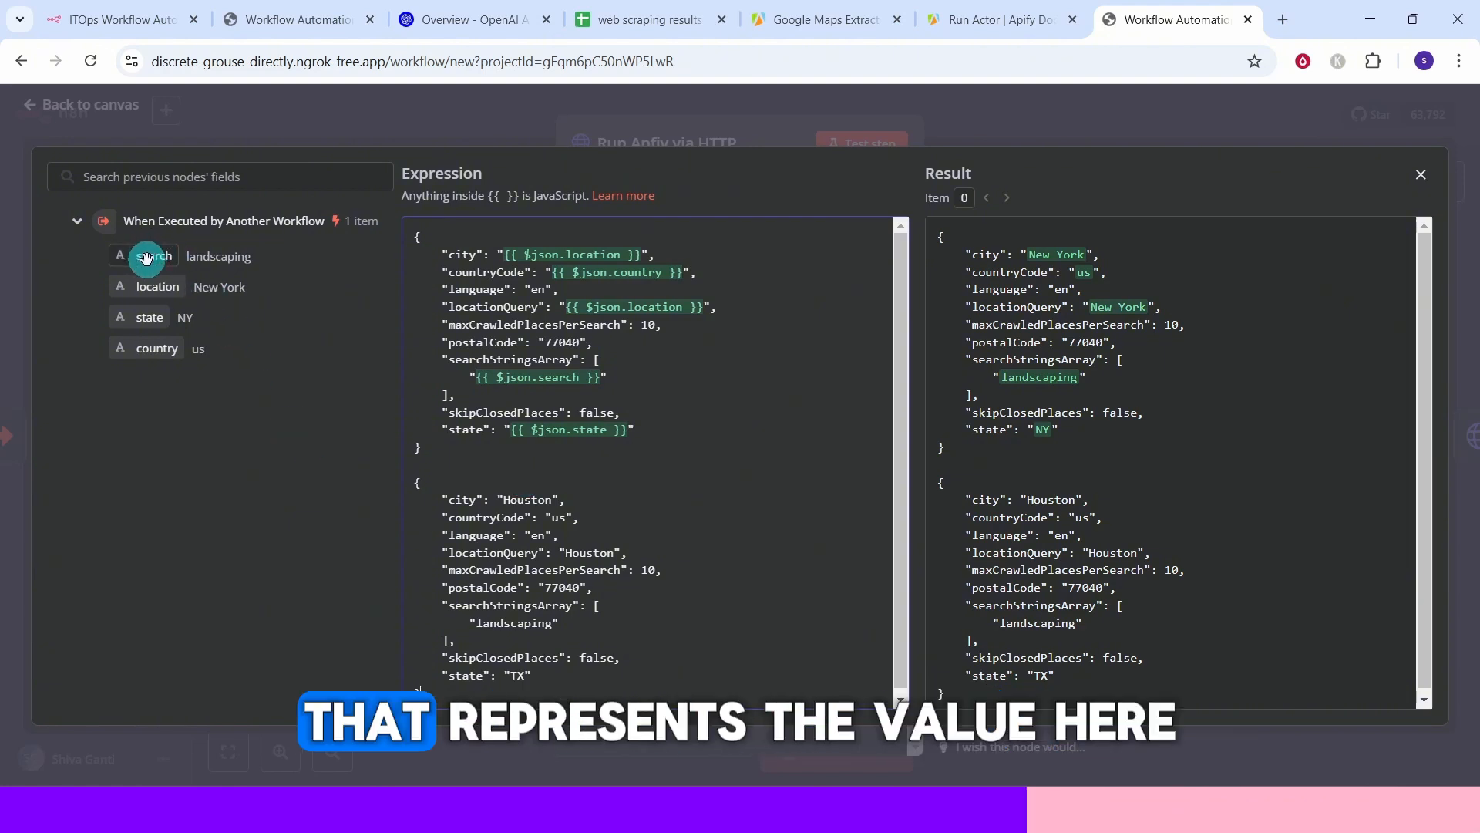
Map the search field into the pasted block's searchStringsArray, replacing landscaping.
double_click(521, 498)
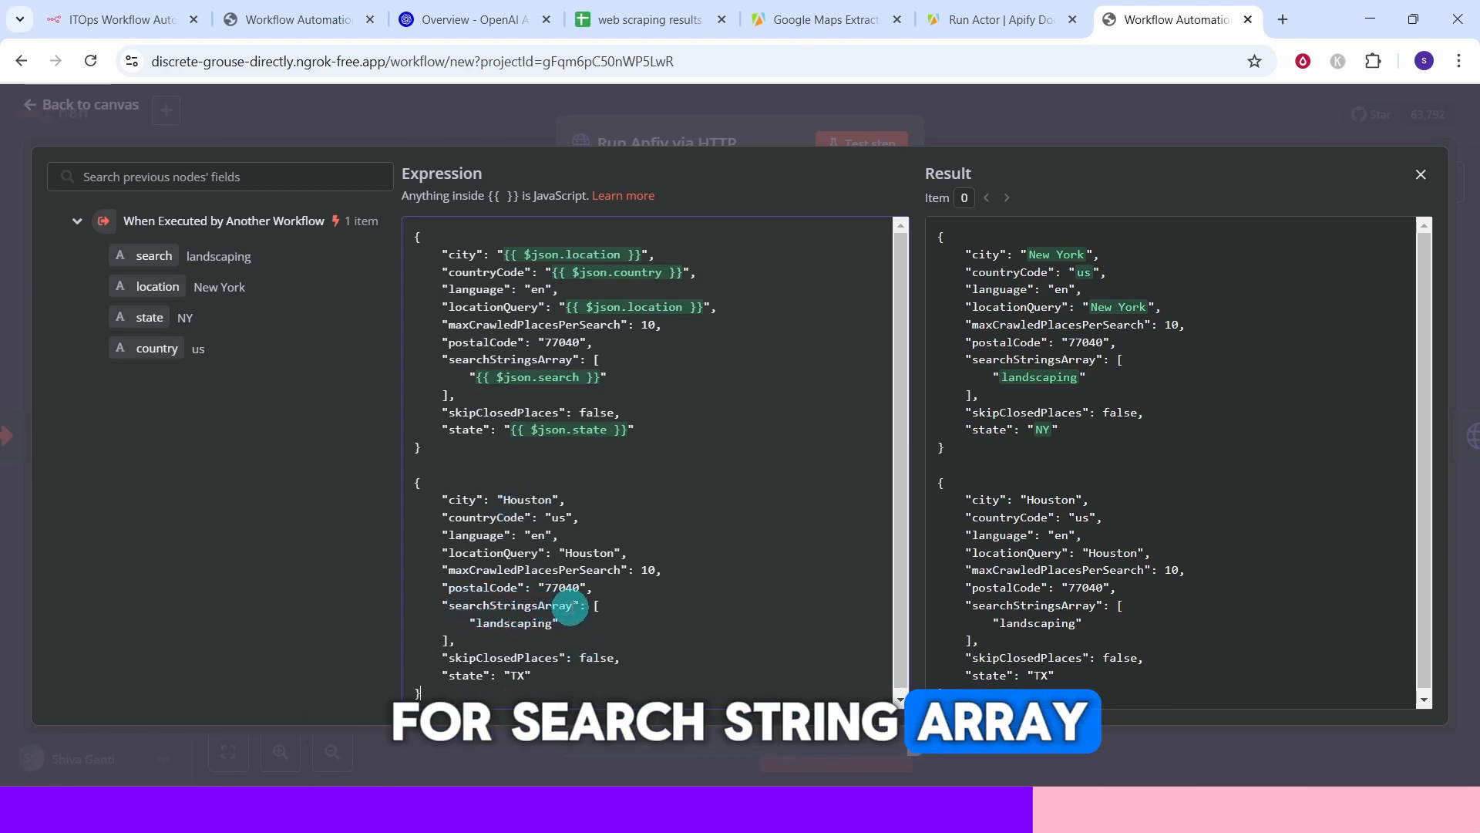
drag(135, 262, 474, 623)
click(675, 622)
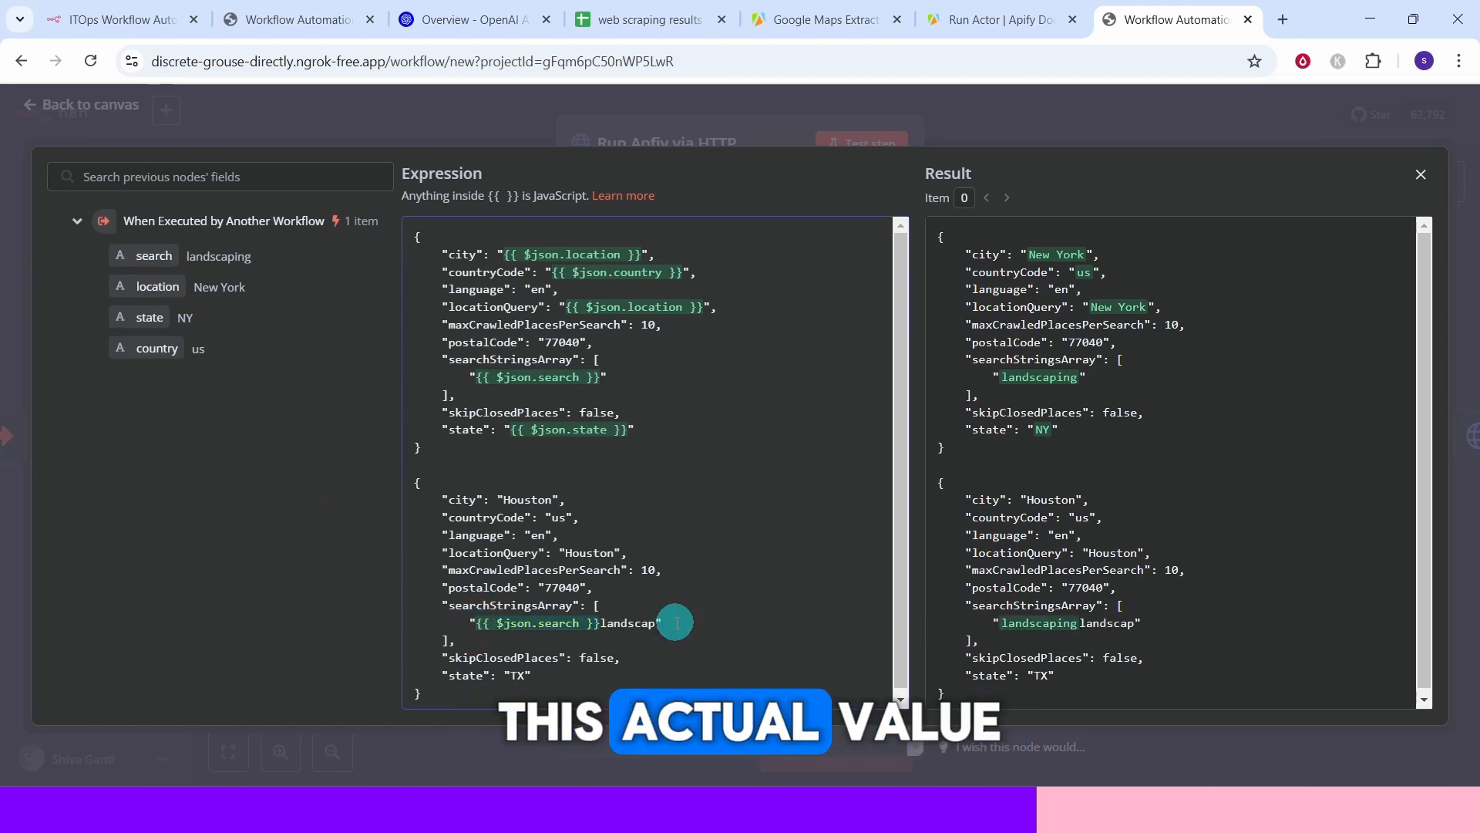
key(BackSpace)
key(BackSpace)
key(BackSpace)
key(BackSpace)
key(BackSpace)
key(BackSpace)
key(BackSpace)
key(BackSpace)
key(BackSpace)
key(BackSpace)
key(BackSpace)
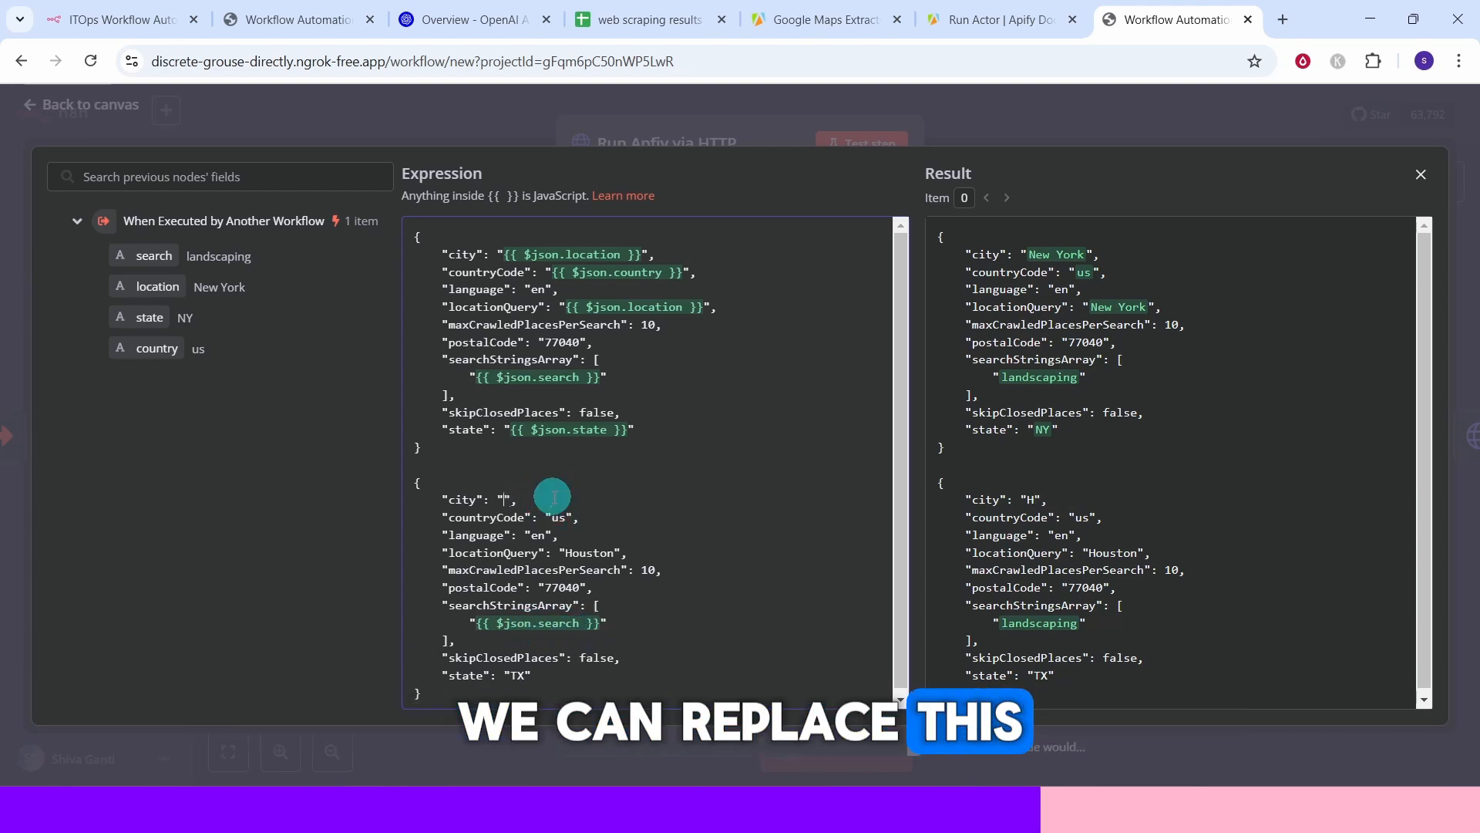
Replace the pasted block's city, countryCode, locationQuery and state values with the location, country, search and state fields.
drag(150, 286, 505, 499)
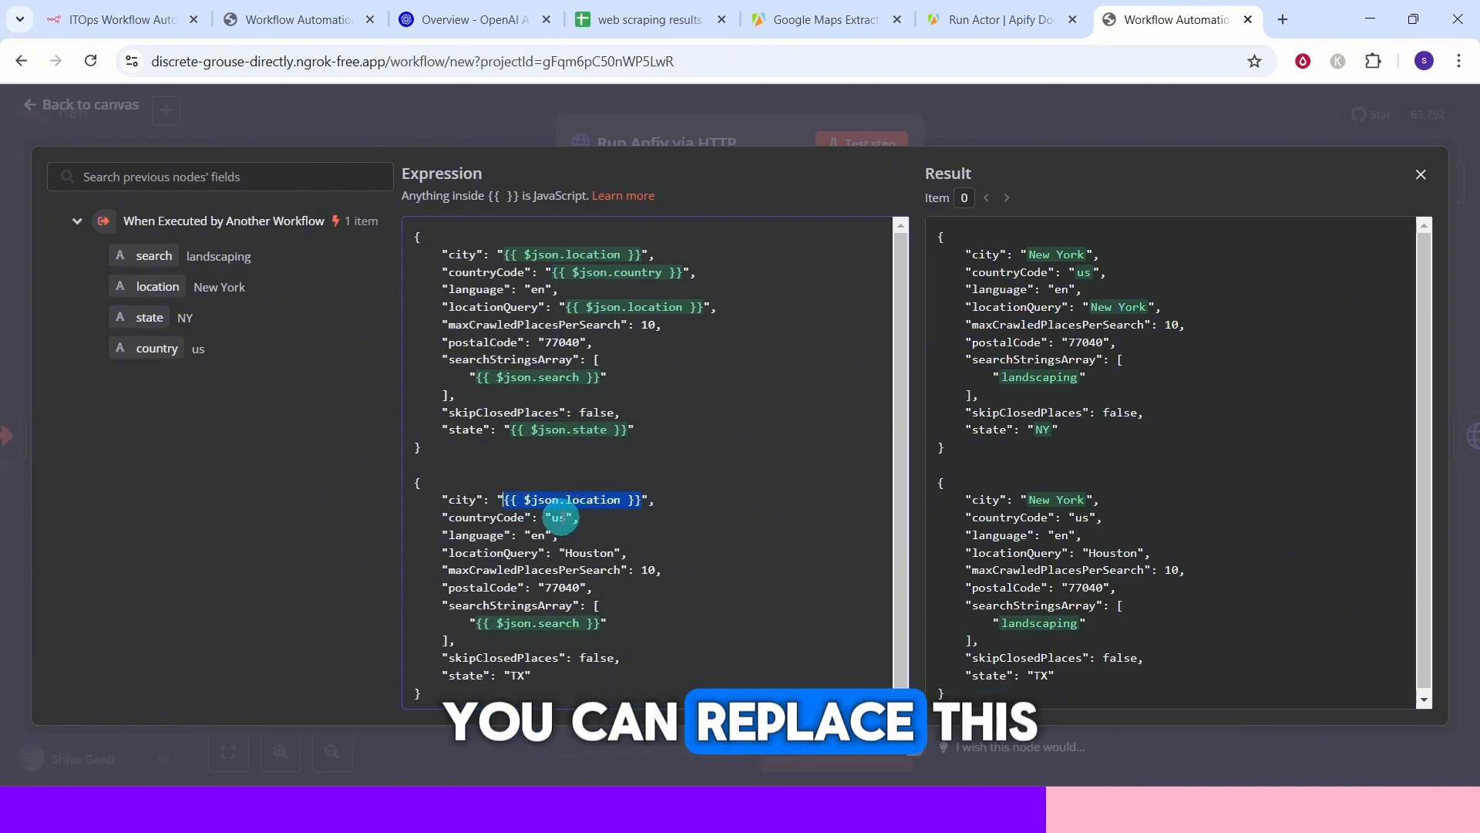
key(BackSpace)
drag(146, 350, 557, 517)
double_click(529, 553)
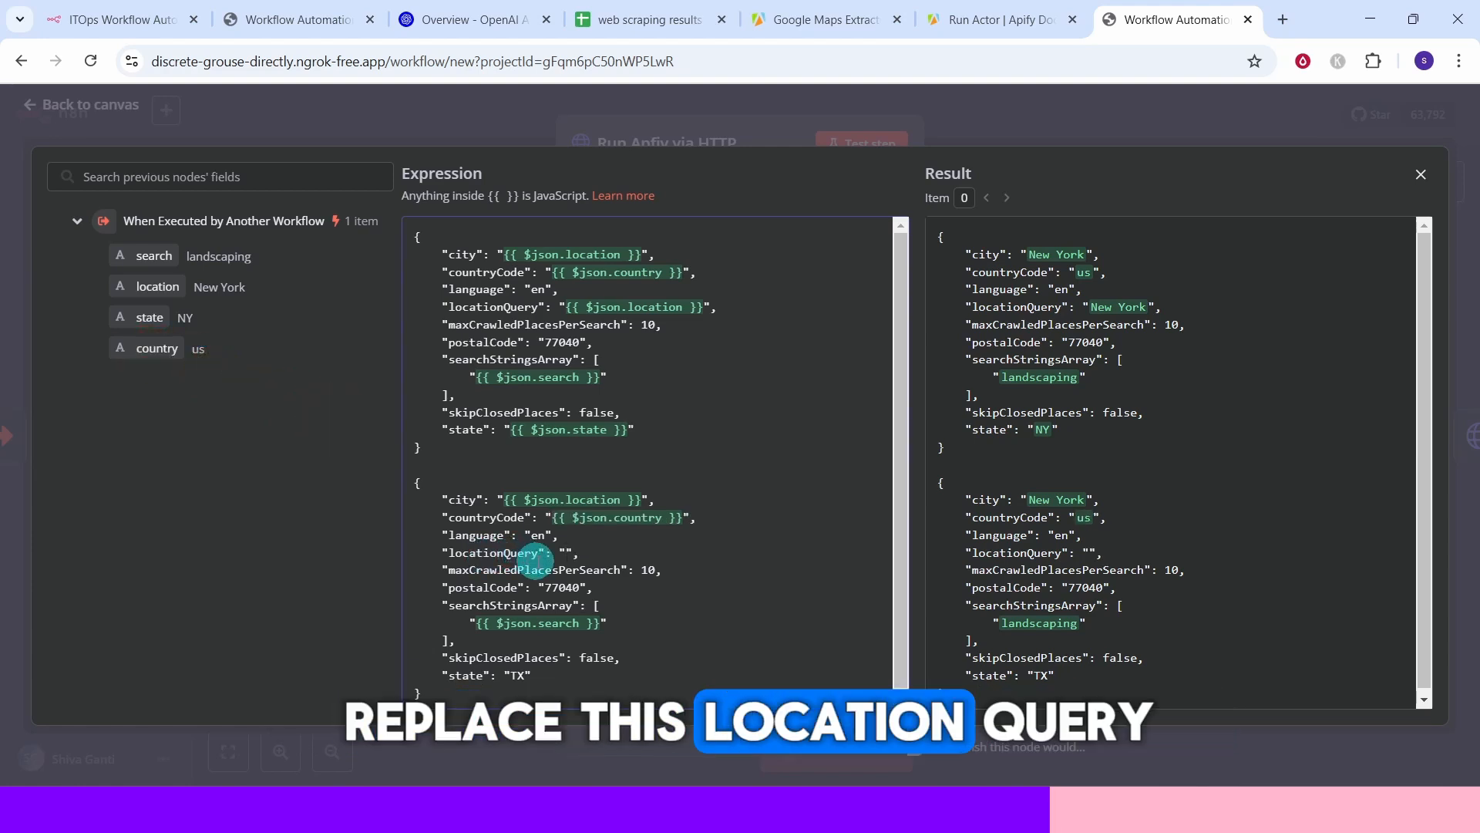
key(BackSpace)
drag(139, 253, 566, 553)
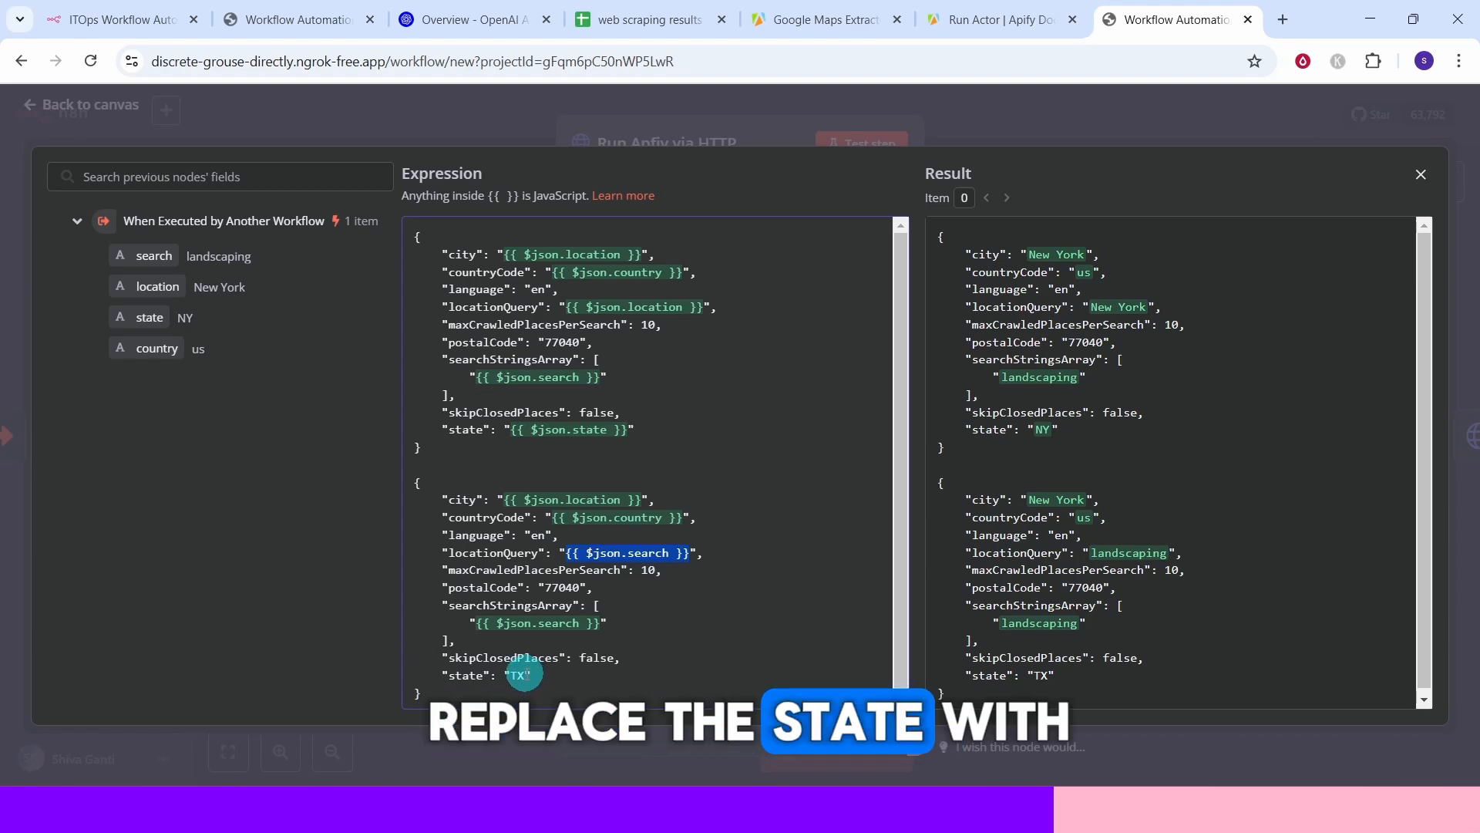
double_click(518, 676)
key(BackSpace)
drag(147, 317, 511, 676)
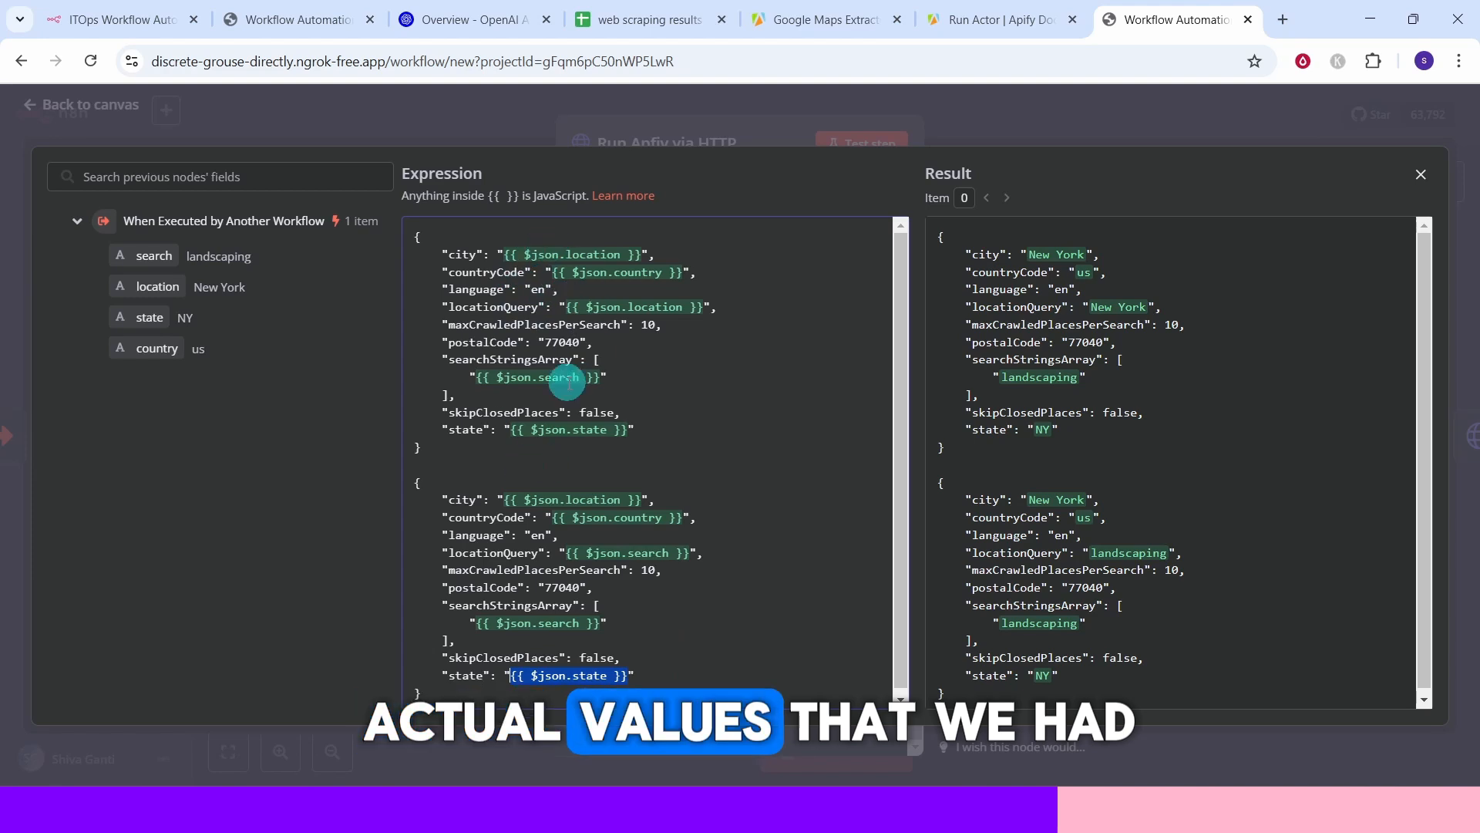
Delete the entire pasted JSON block, close the expression editor and return to the canvas.
drag(422, 693, 396, 631)
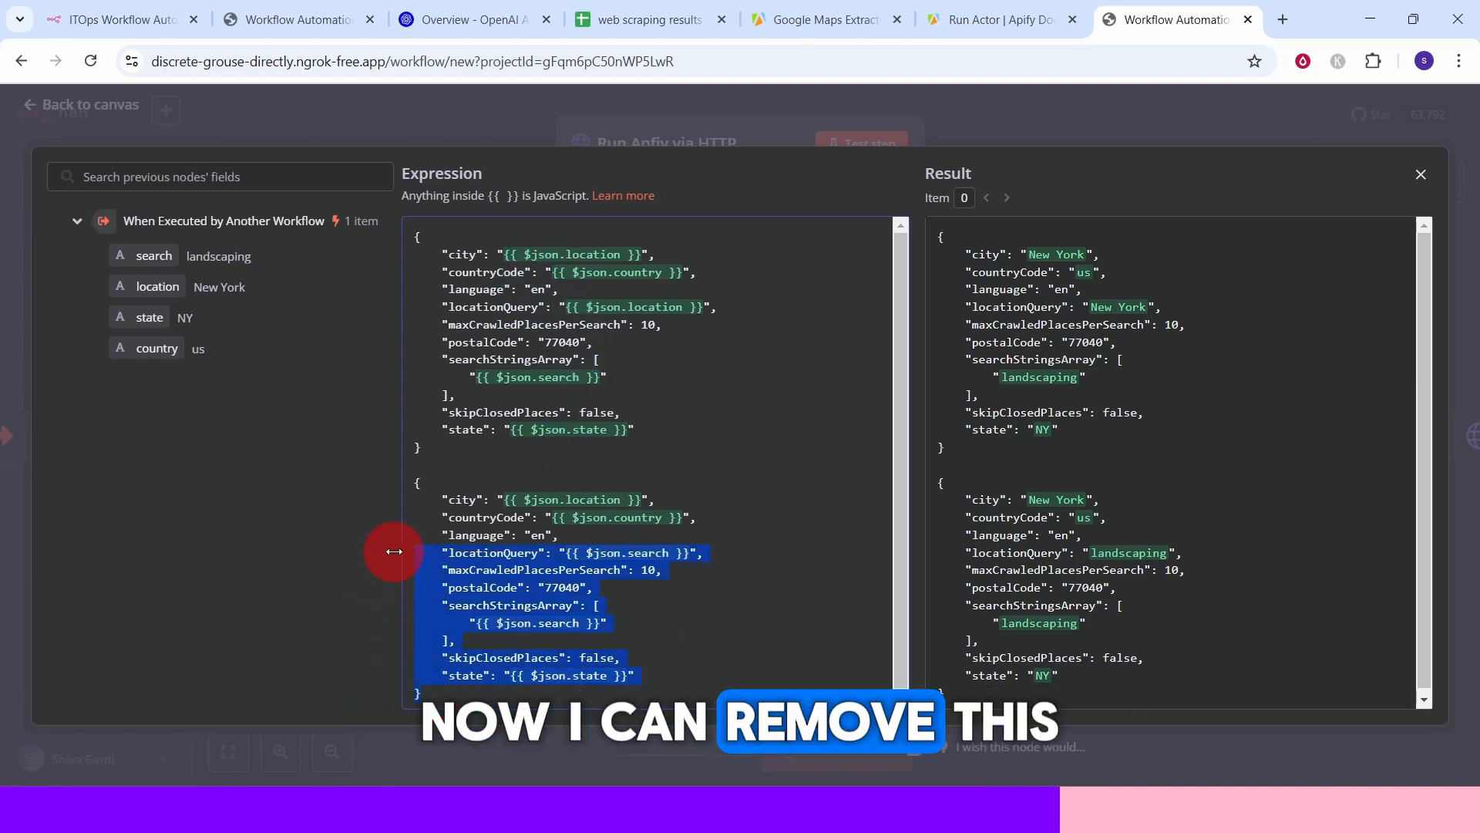
drag(394, 551, 382, 487)
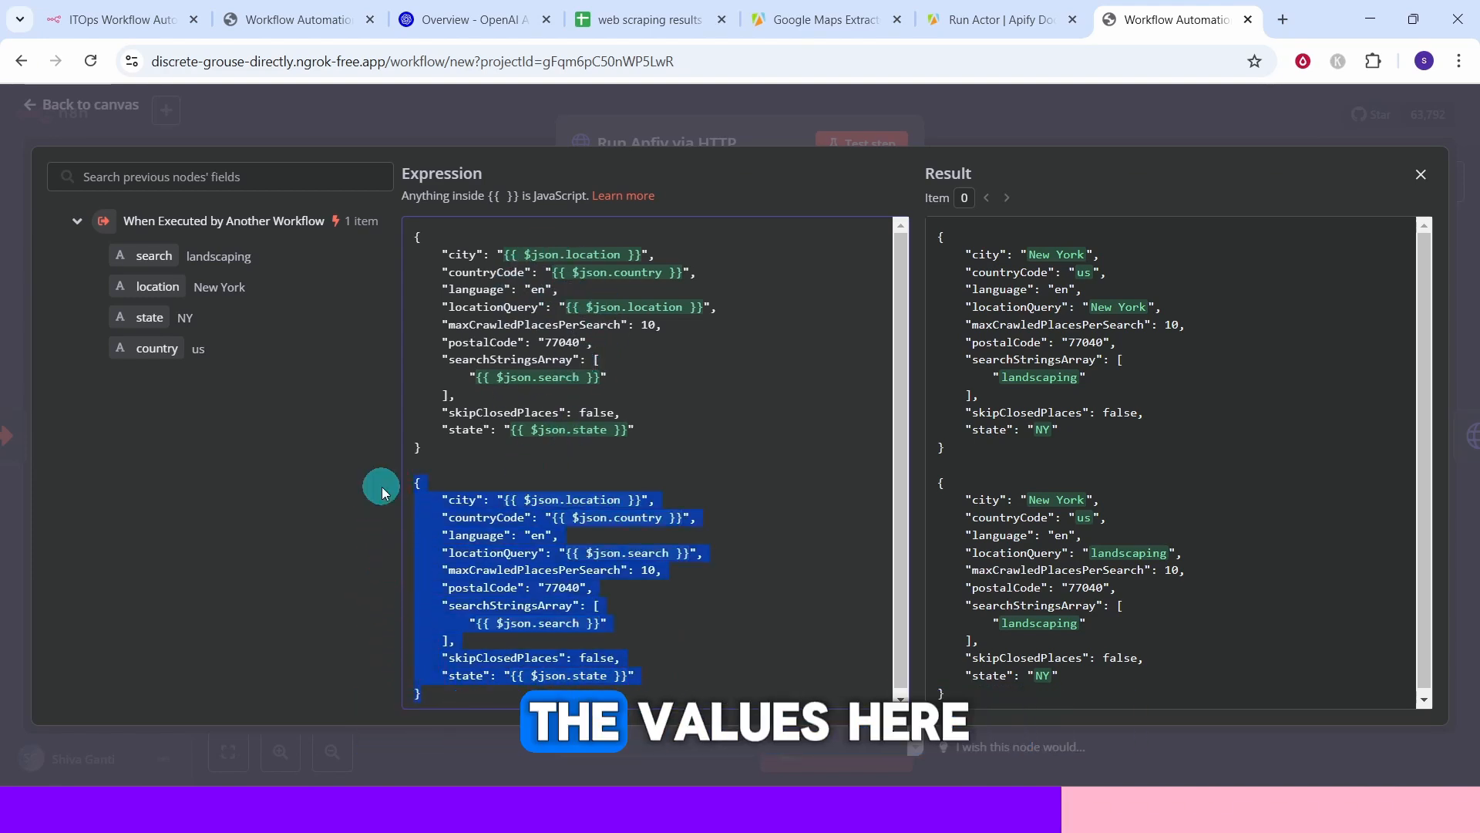
key(BackSpace)
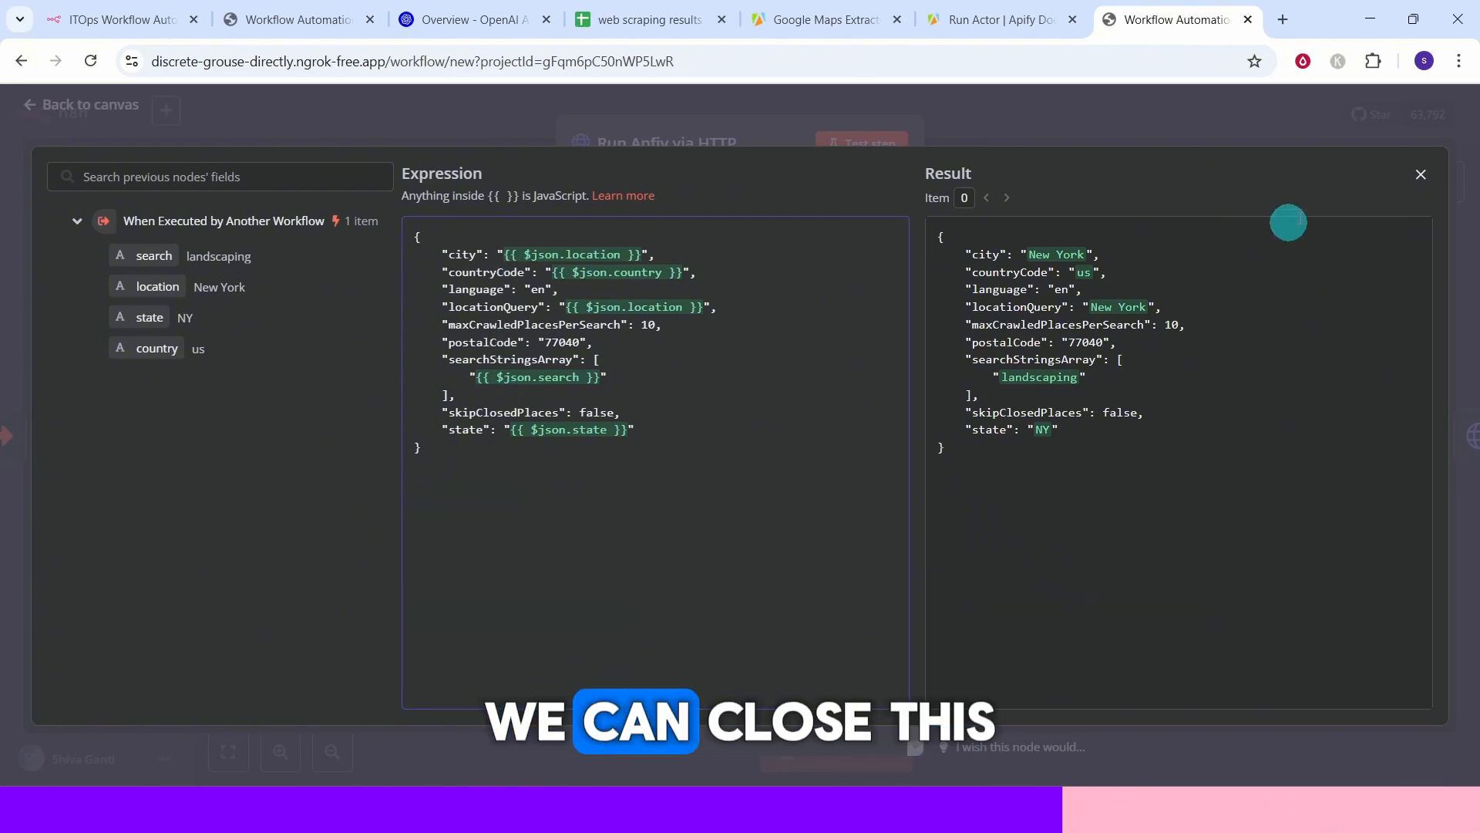
click(1419, 176)
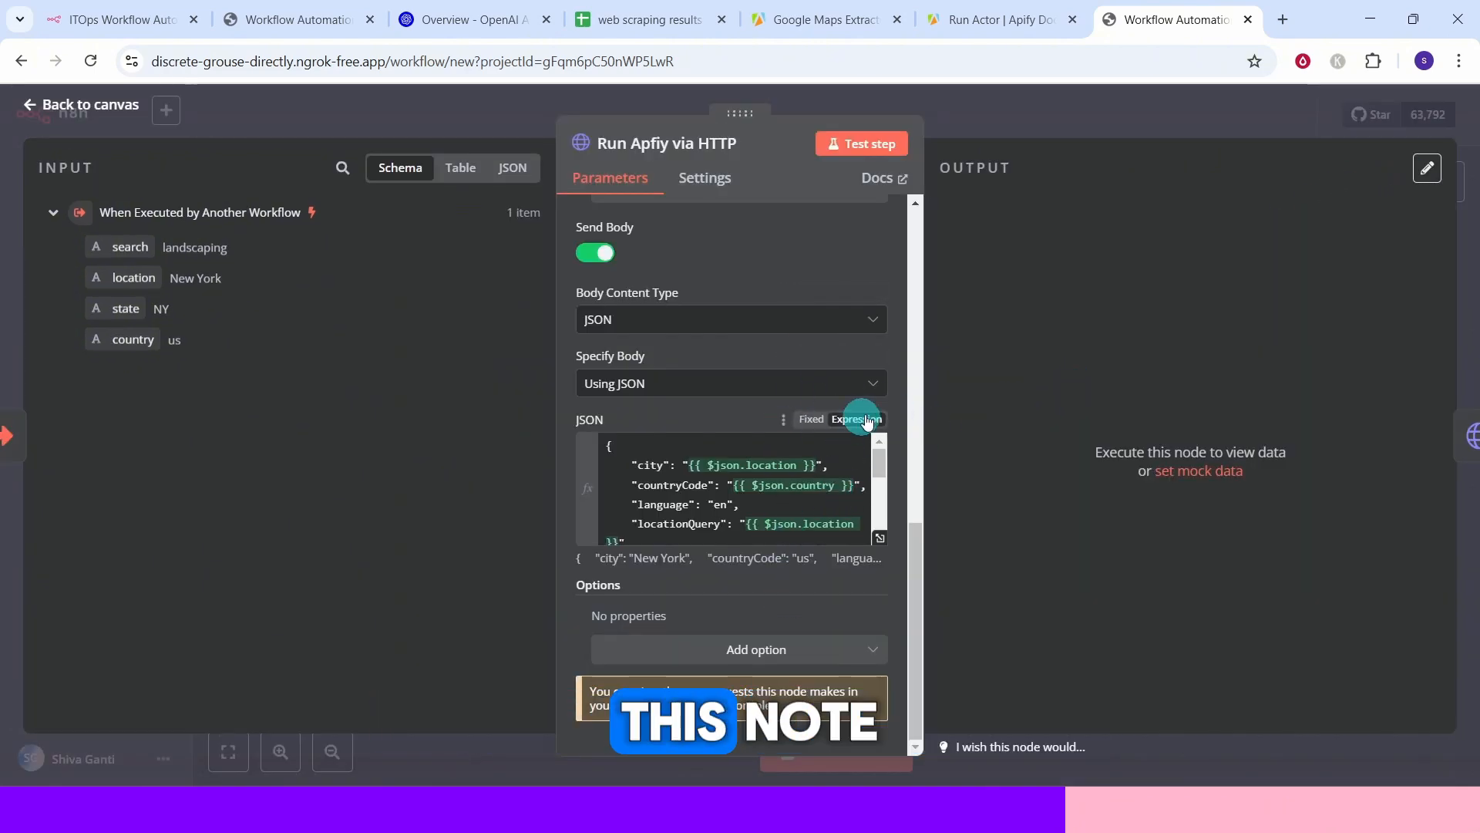
click(85, 110)
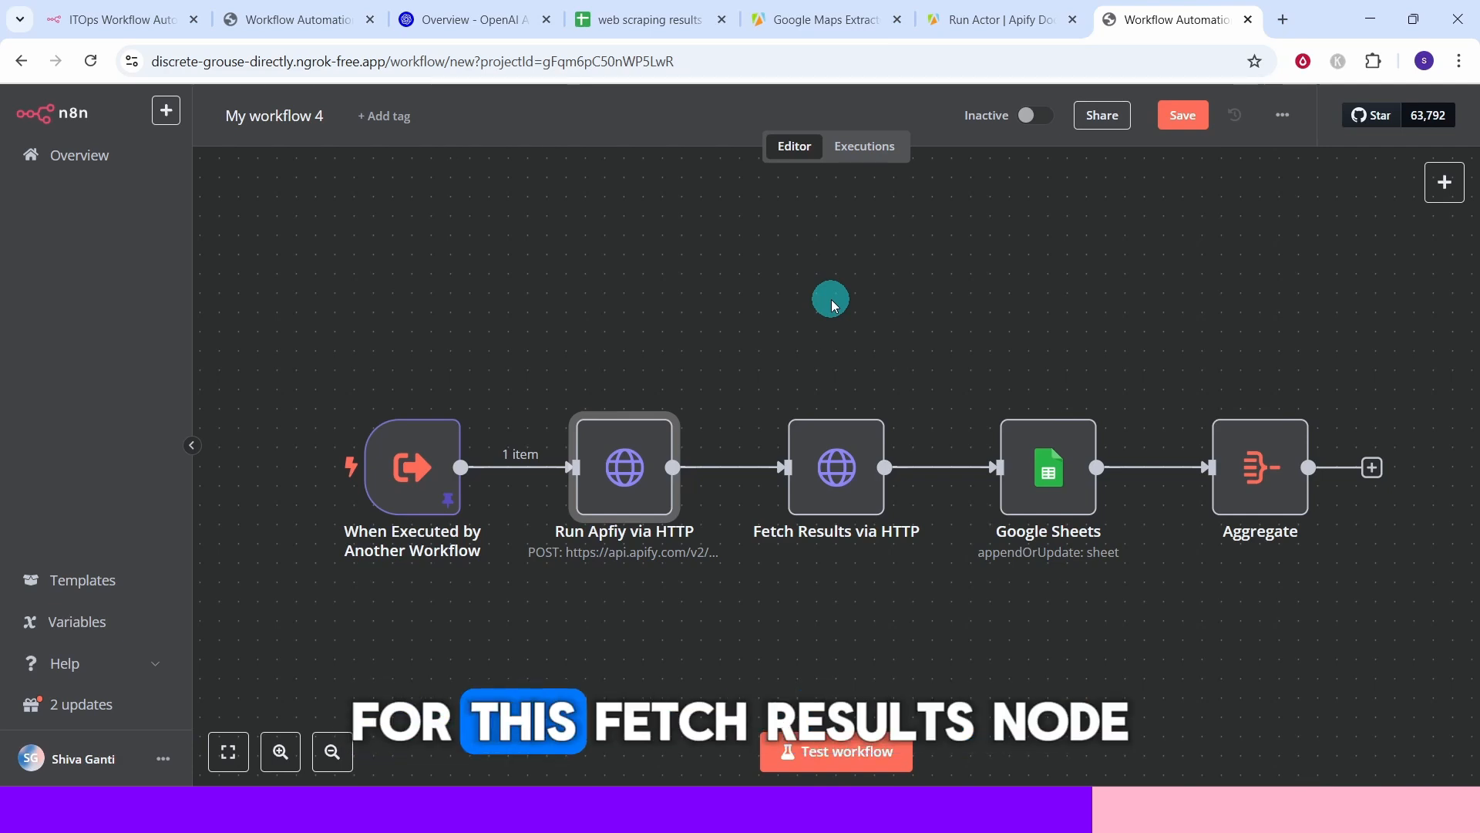
Test-run the Run Apfiy via HTTP node.
mouse_move(831, 470)
mouse_move(585, 397)
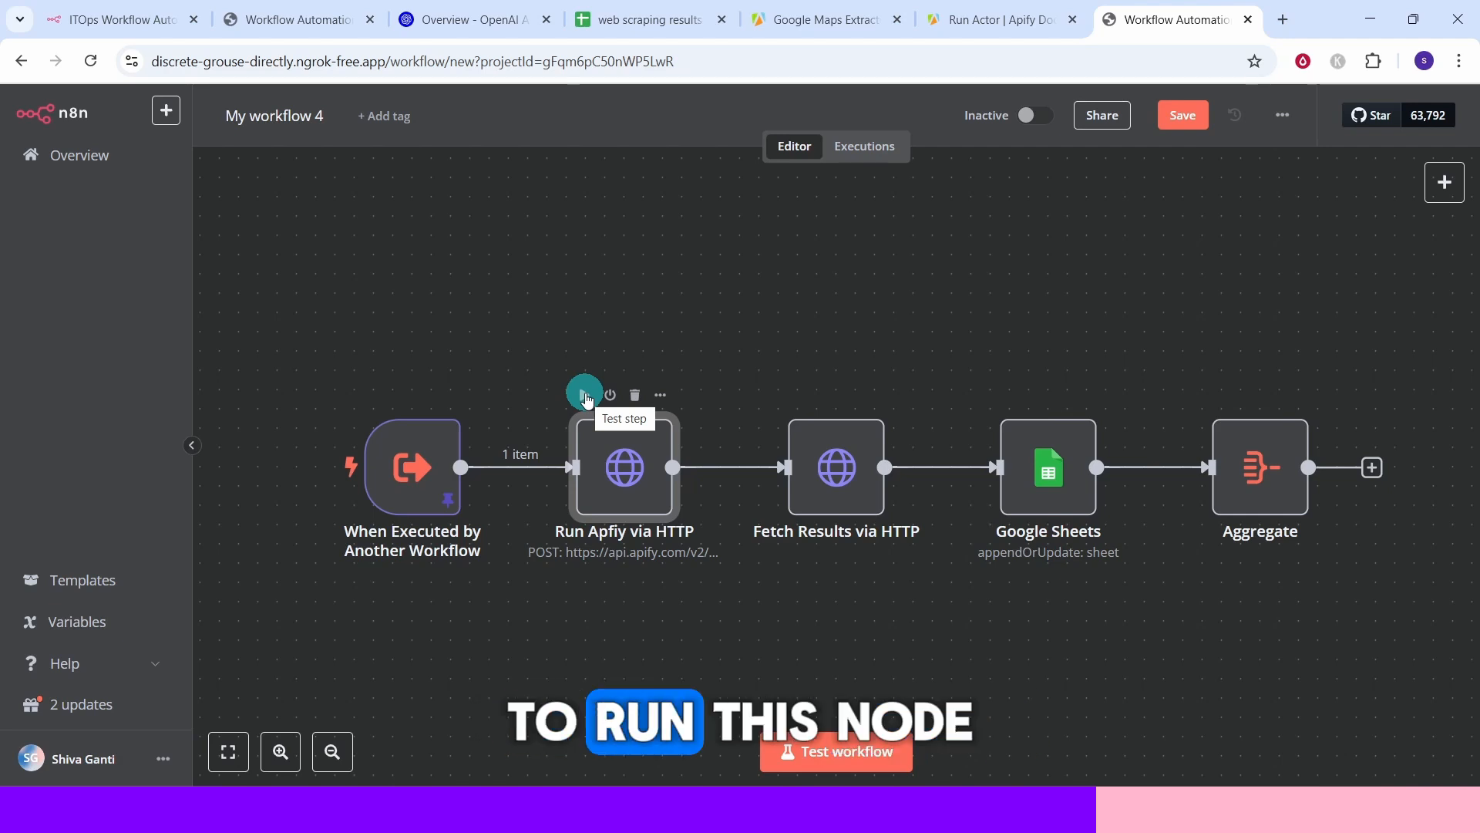
click(584, 396)
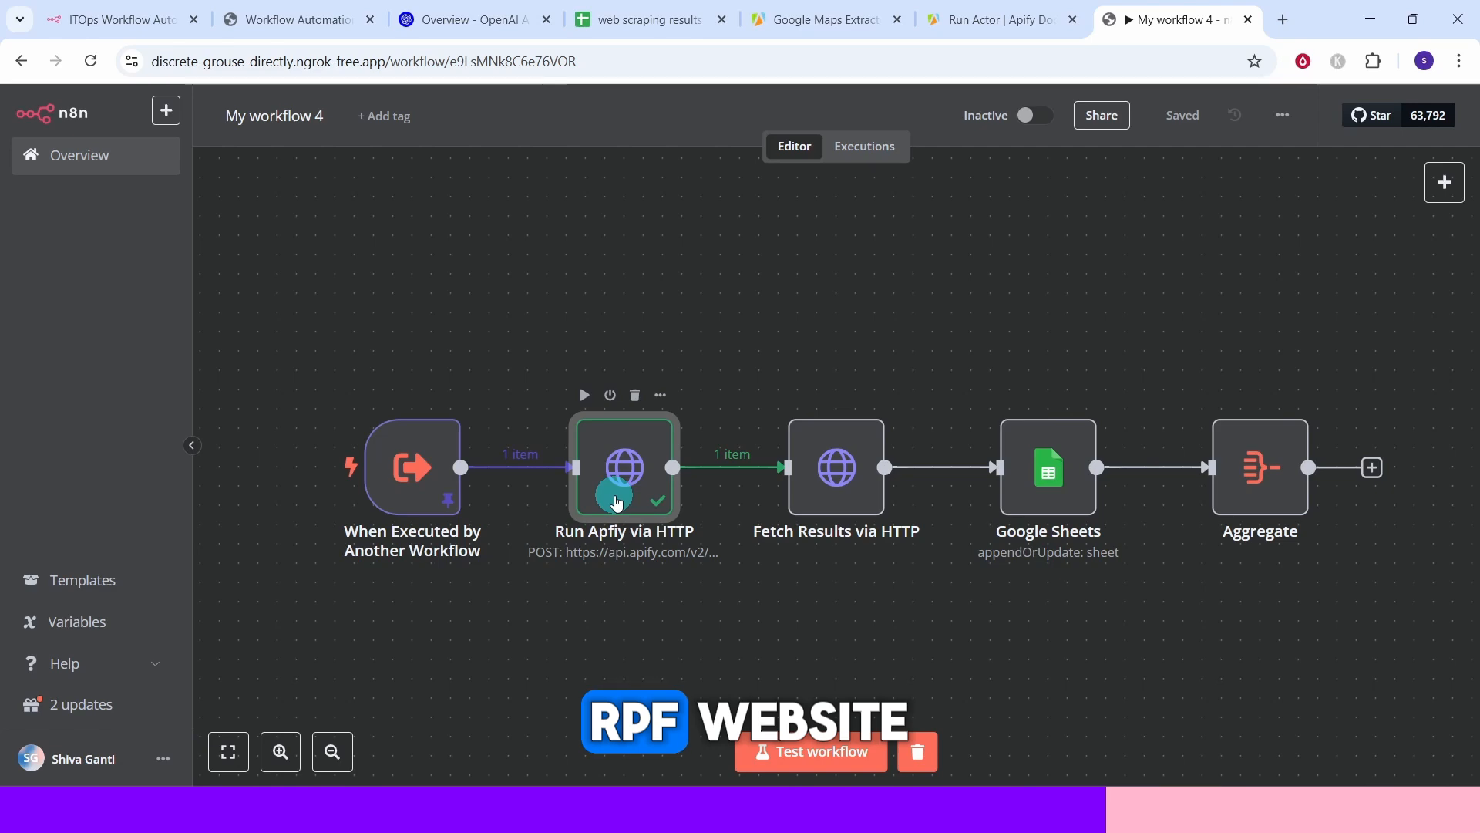
Open the latest Google Maps Extractor run in Apify's Runs list and view its output.
click(798, 22)
click(59, 358)
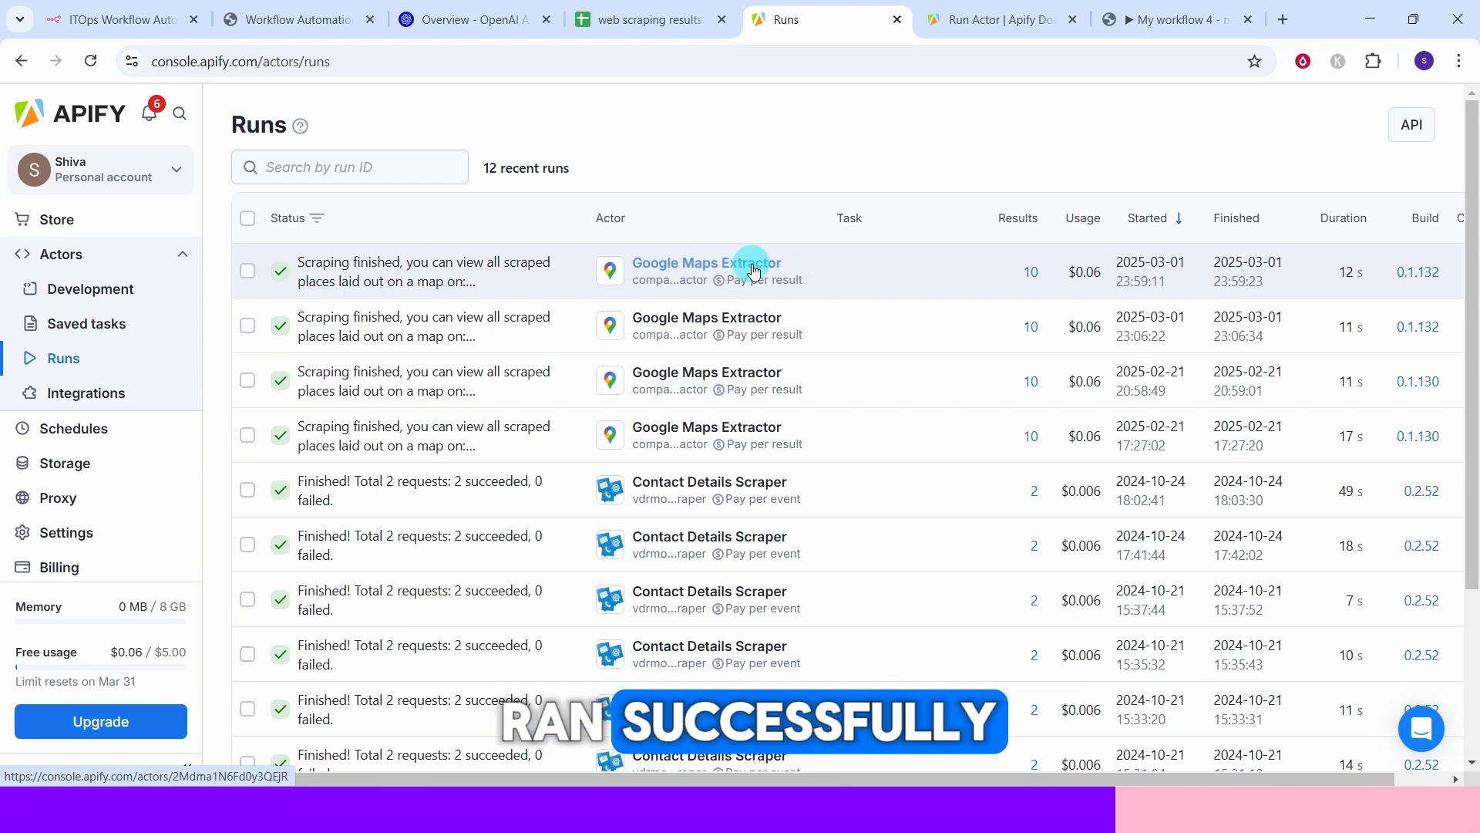
click(465, 265)
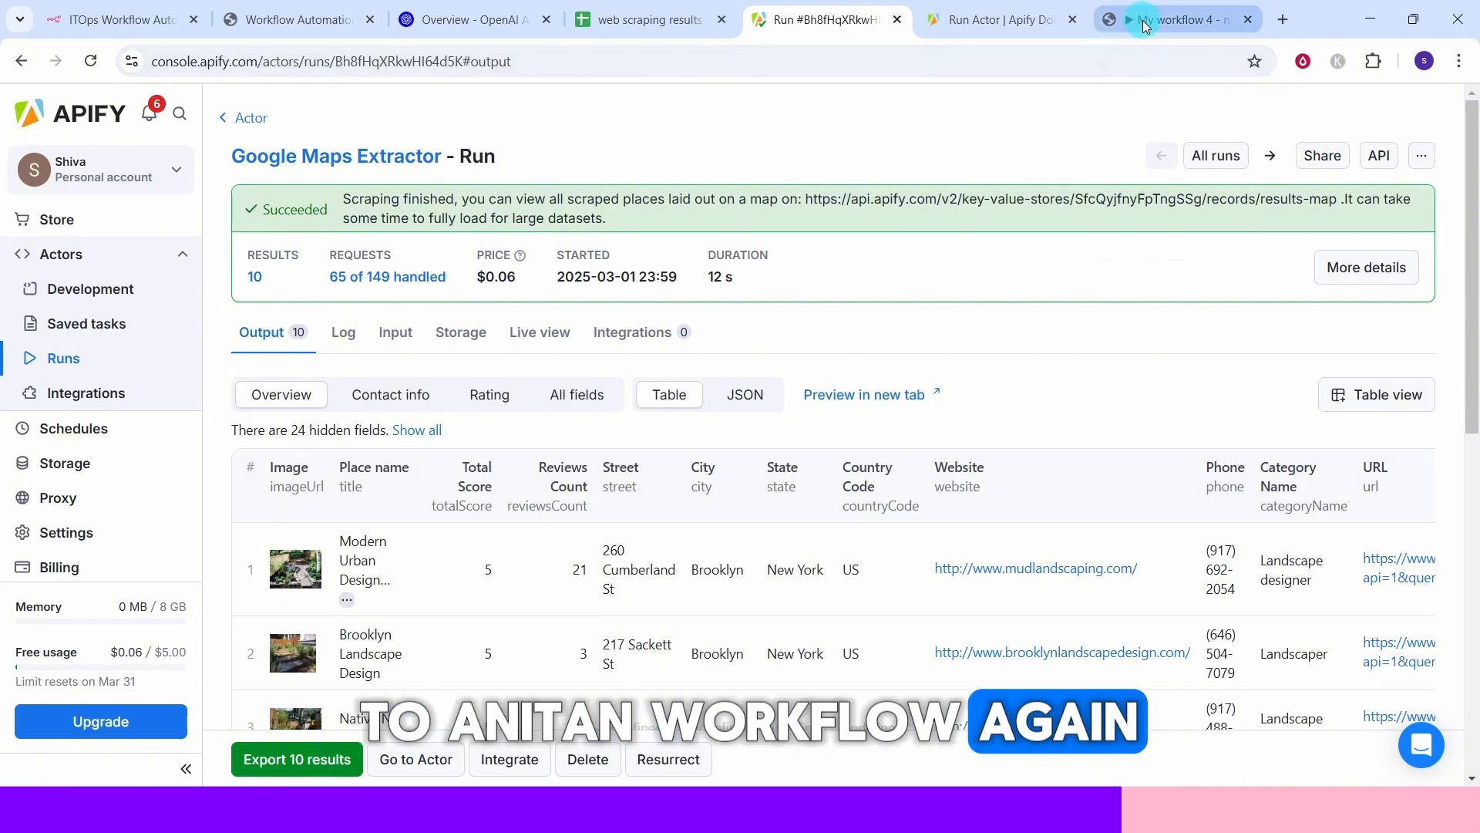
Return to the n8n workflow and open the Fetch Results via HTTP node.
click(1180, 19)
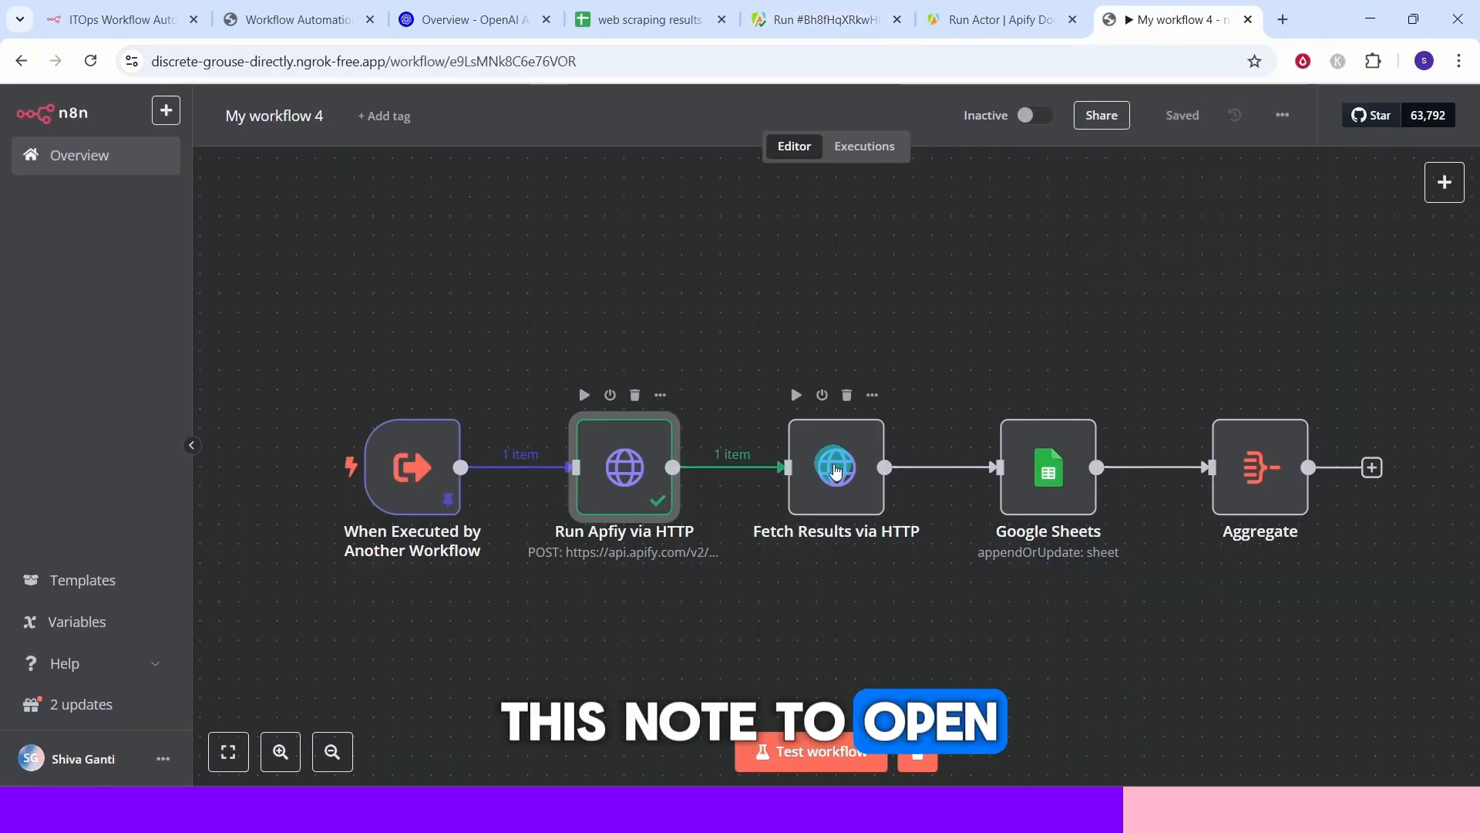
double_click(836, 471)
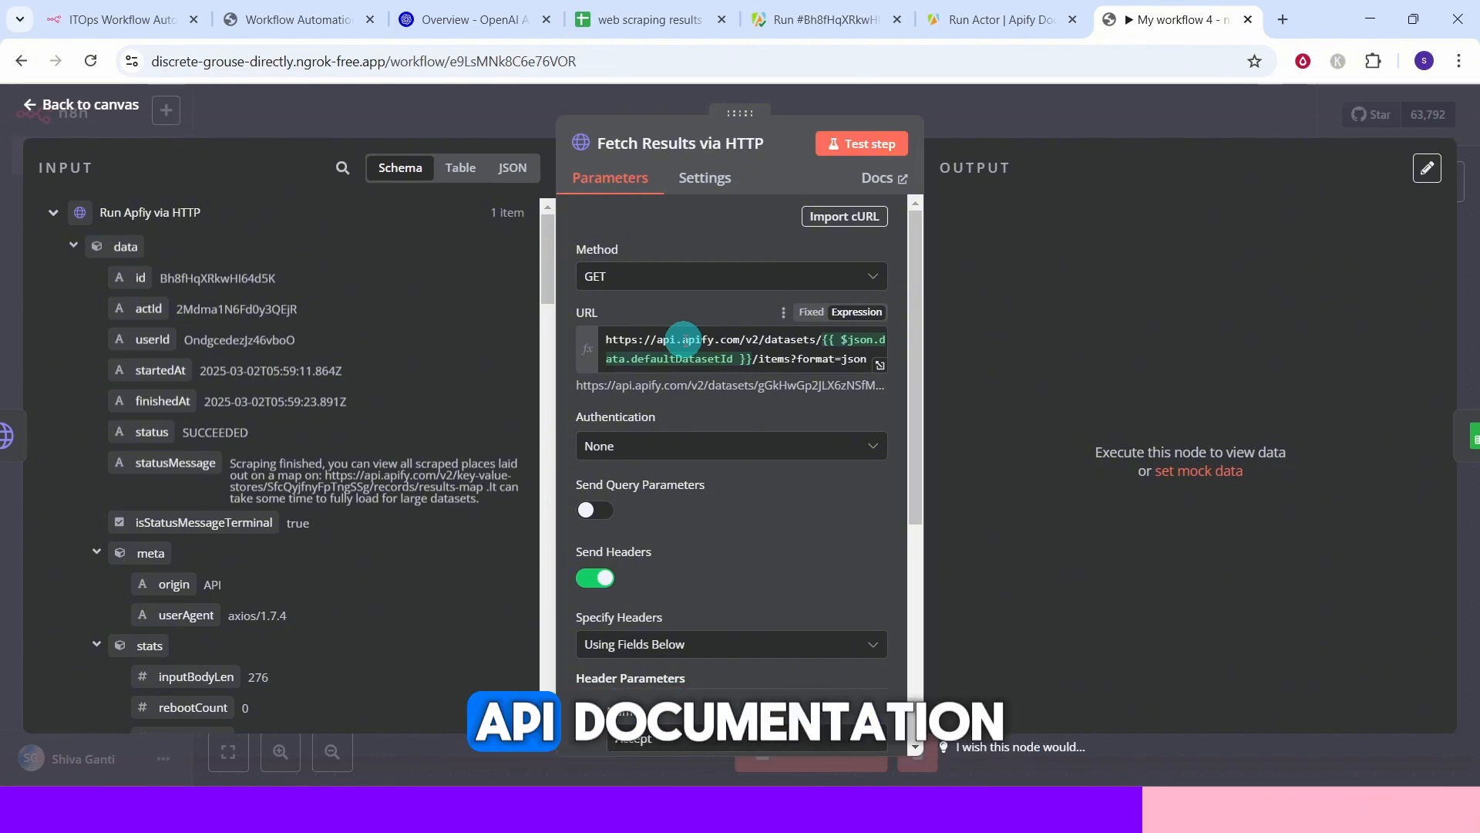
Look up the Get items dataset endpoint in the Apify API documentation.
click(964, 25)
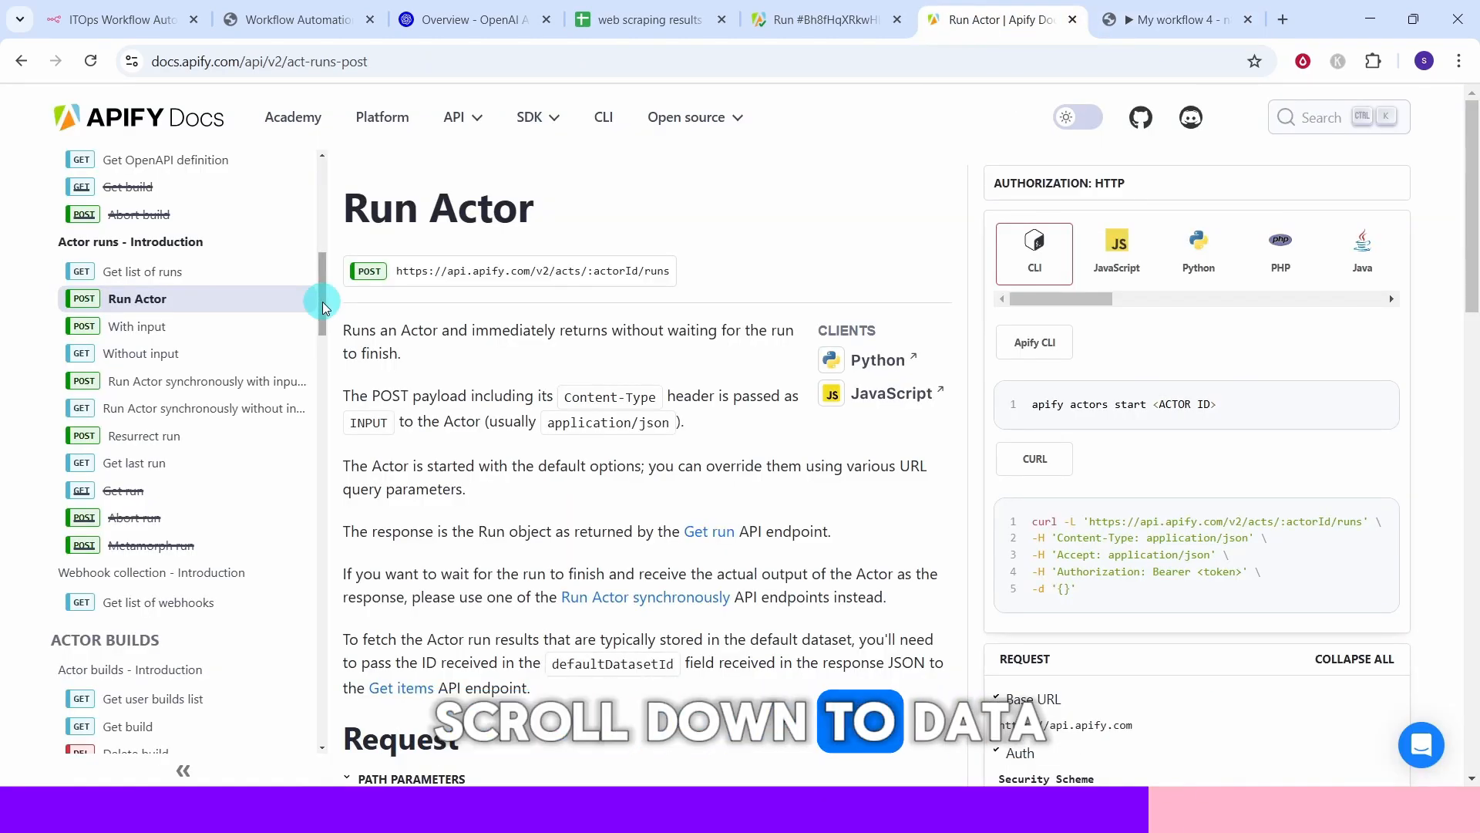
drag(322, 302, 330, 492)
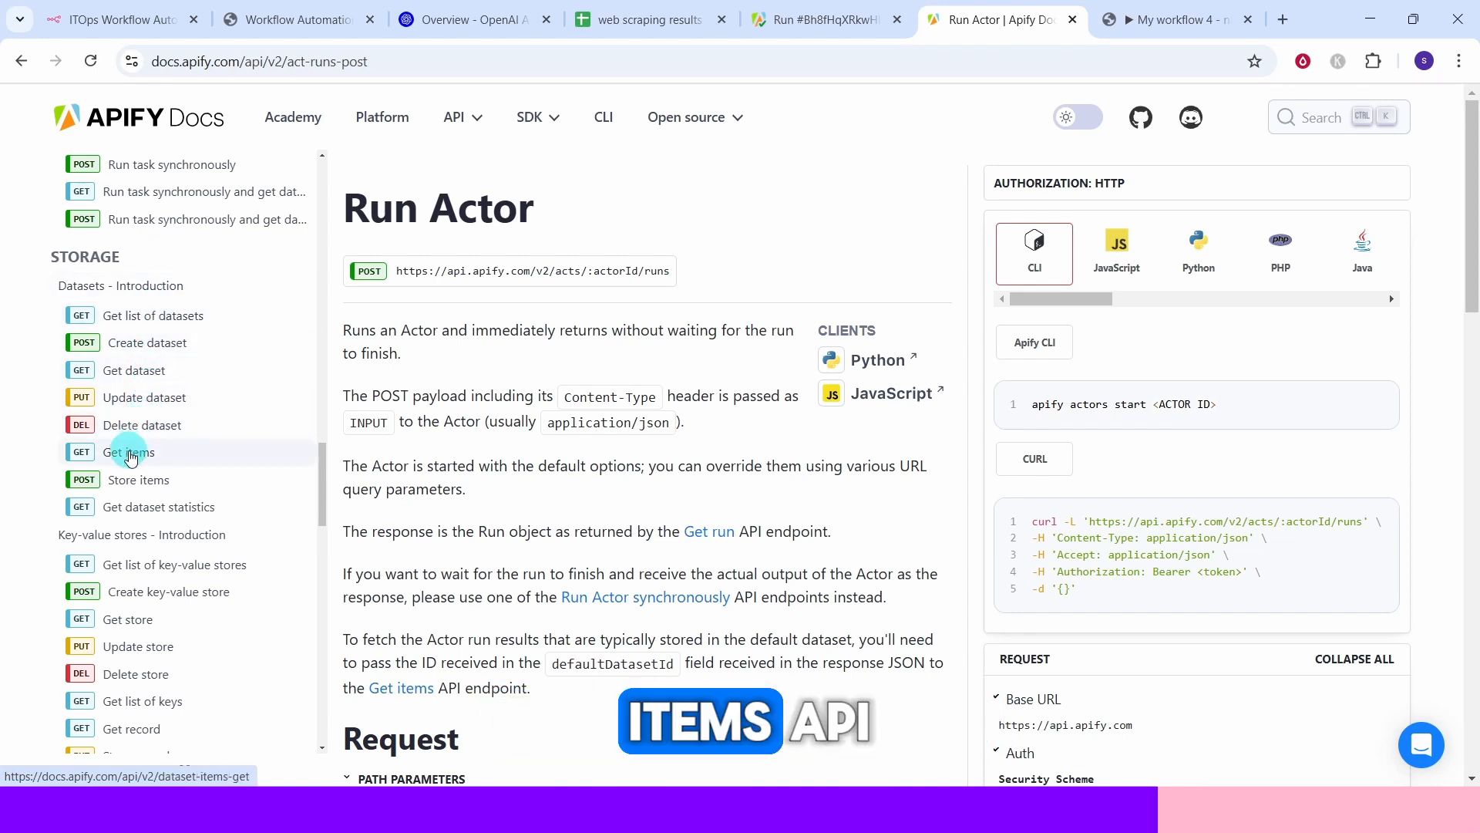
click(131, 455)
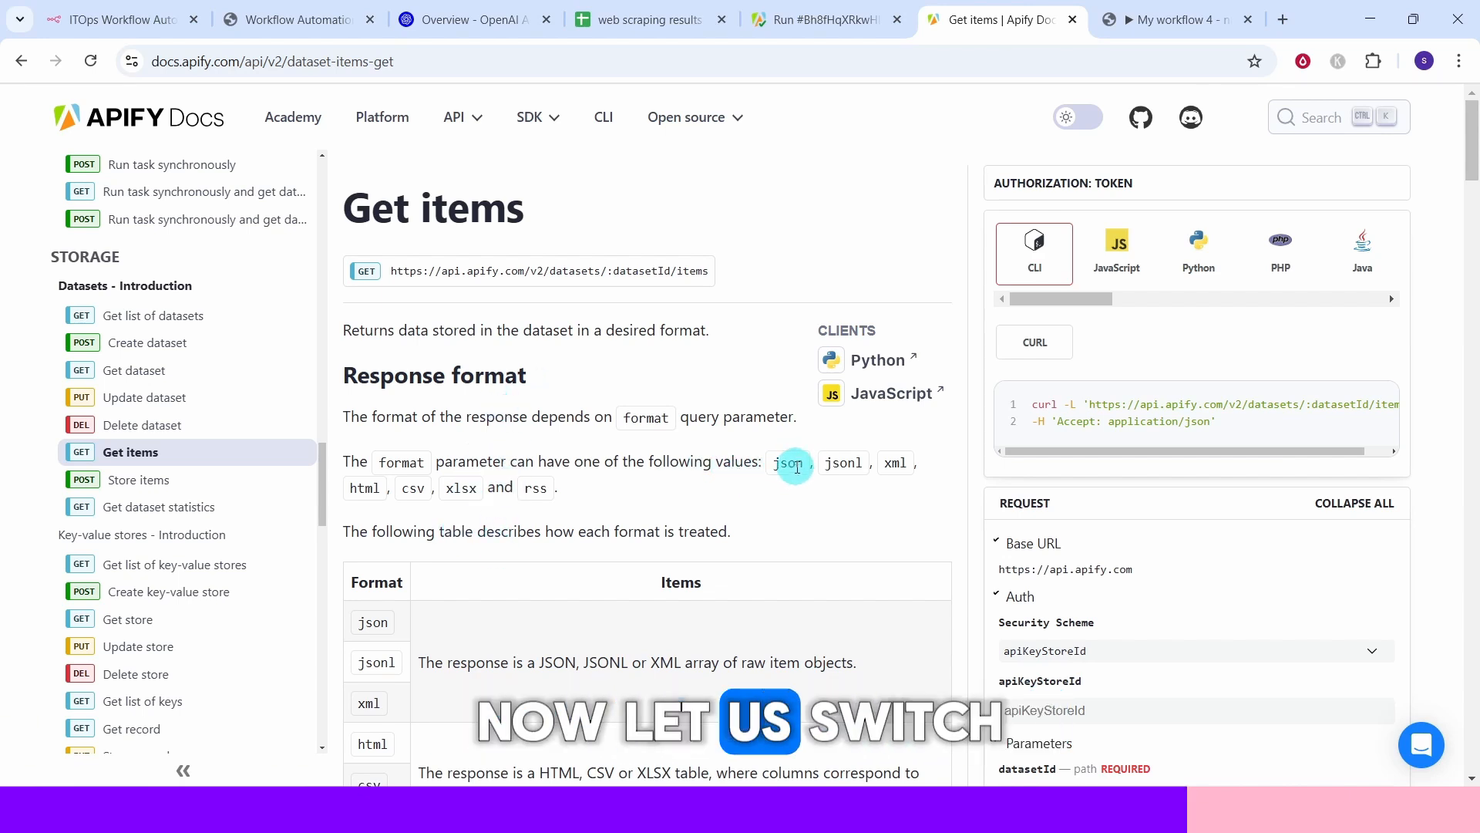
Review the Fetch Results via HTTP node's URL expression, authentication and header parameters.
click(1136, 23)
mouse_move(848, 340)
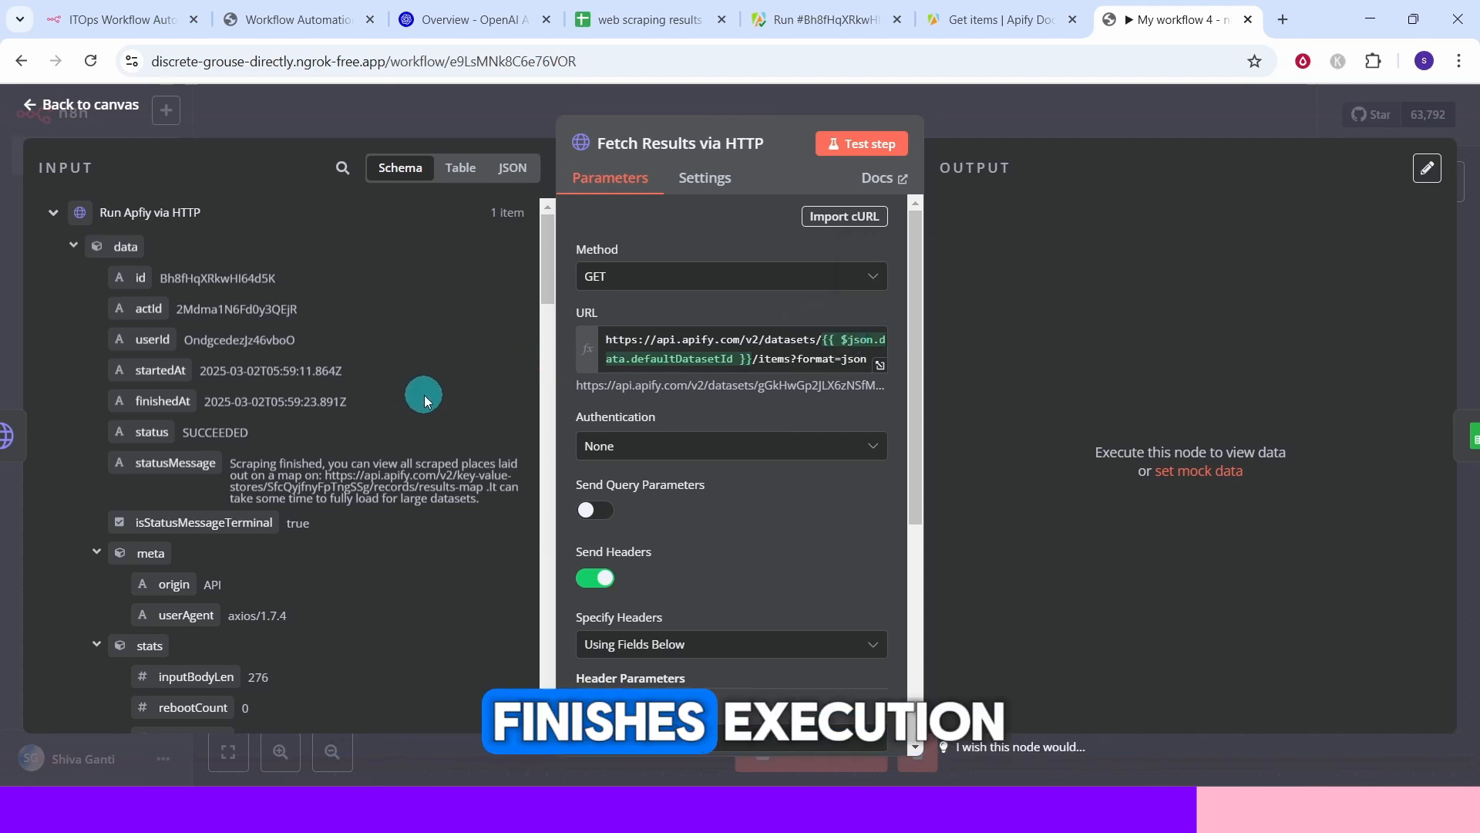
click(881, 365)
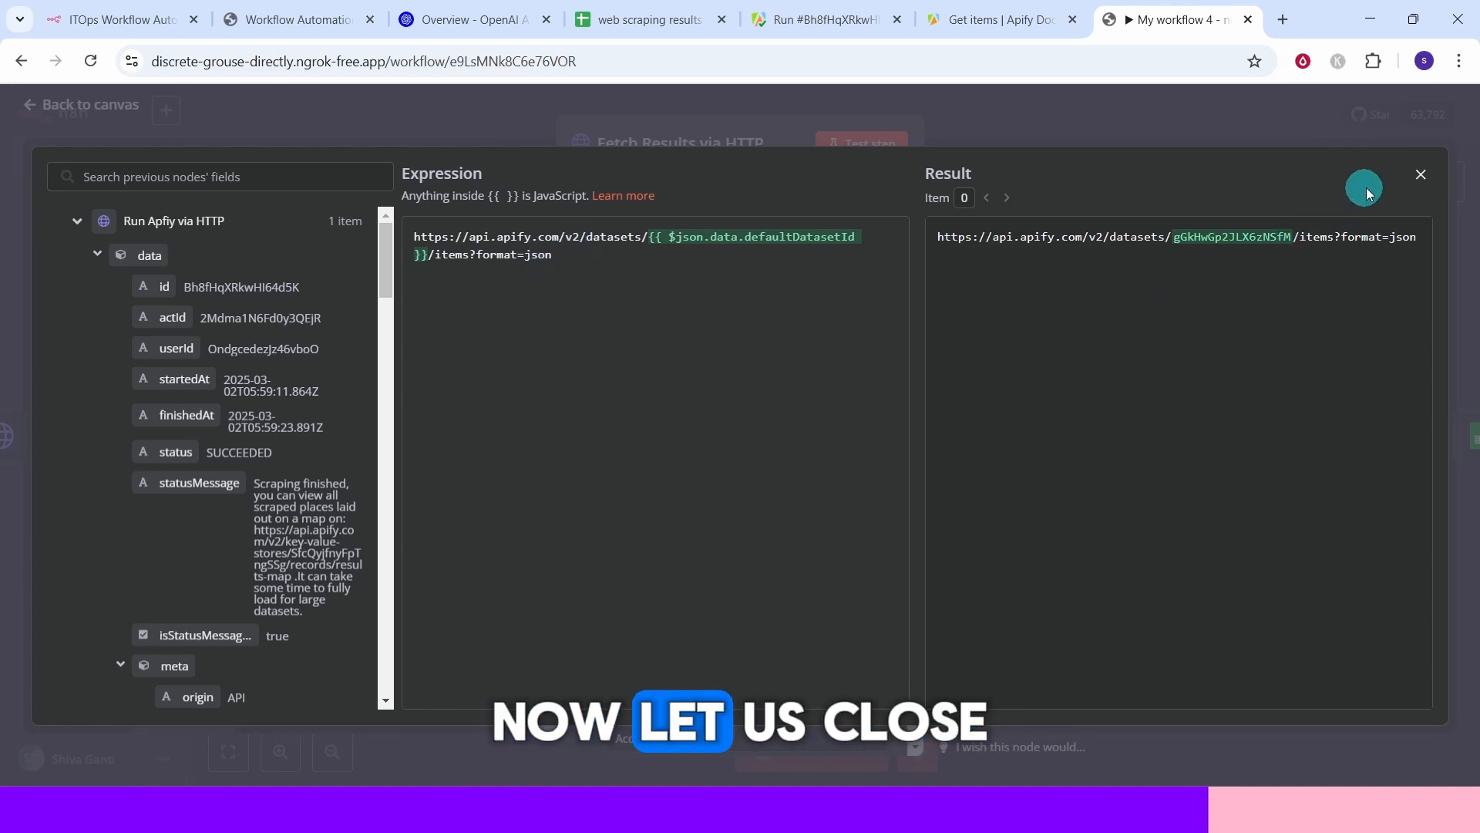
click(1423, 179)
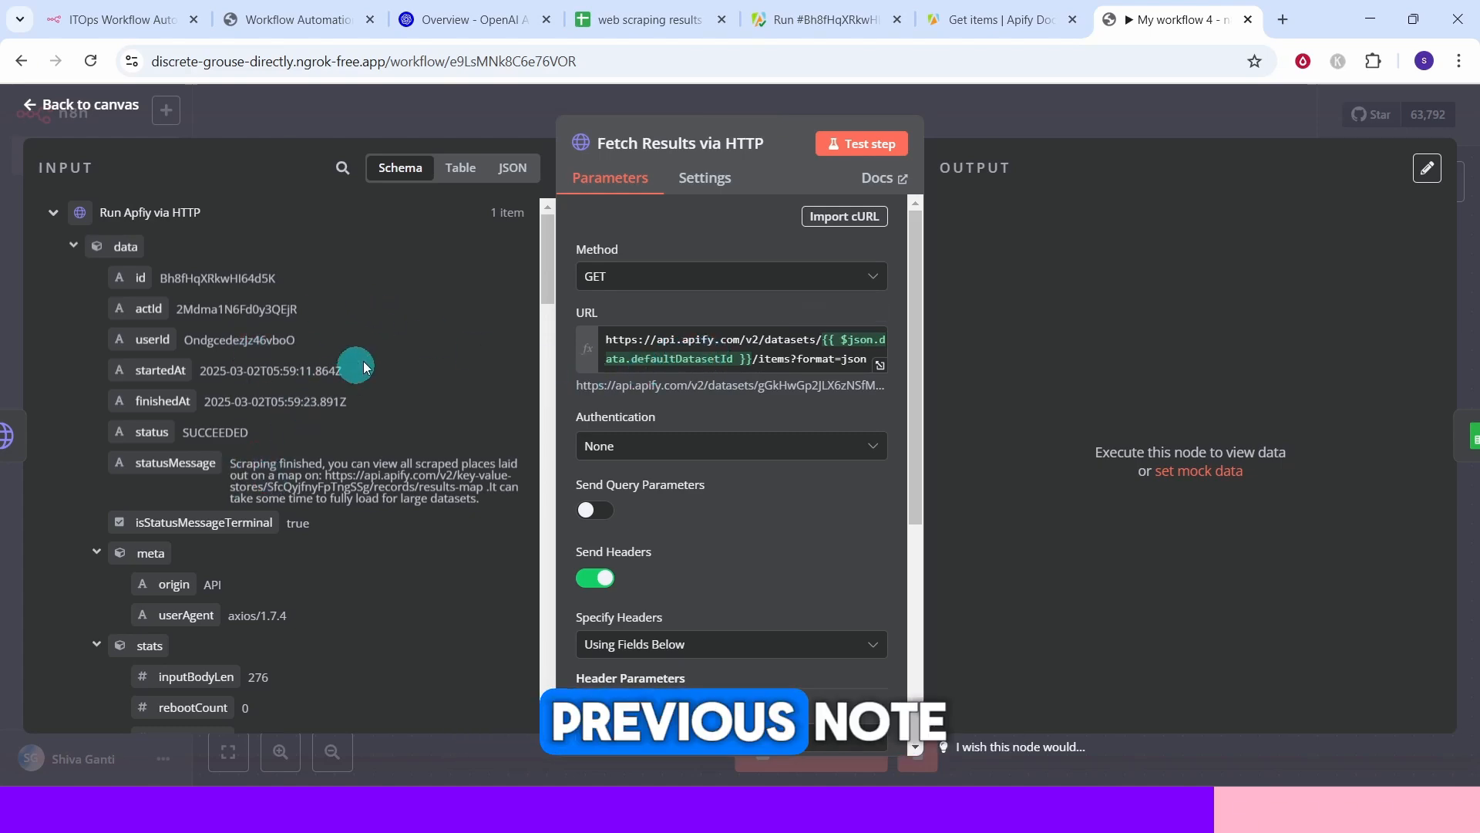
drag(545, 286, 542, 447)
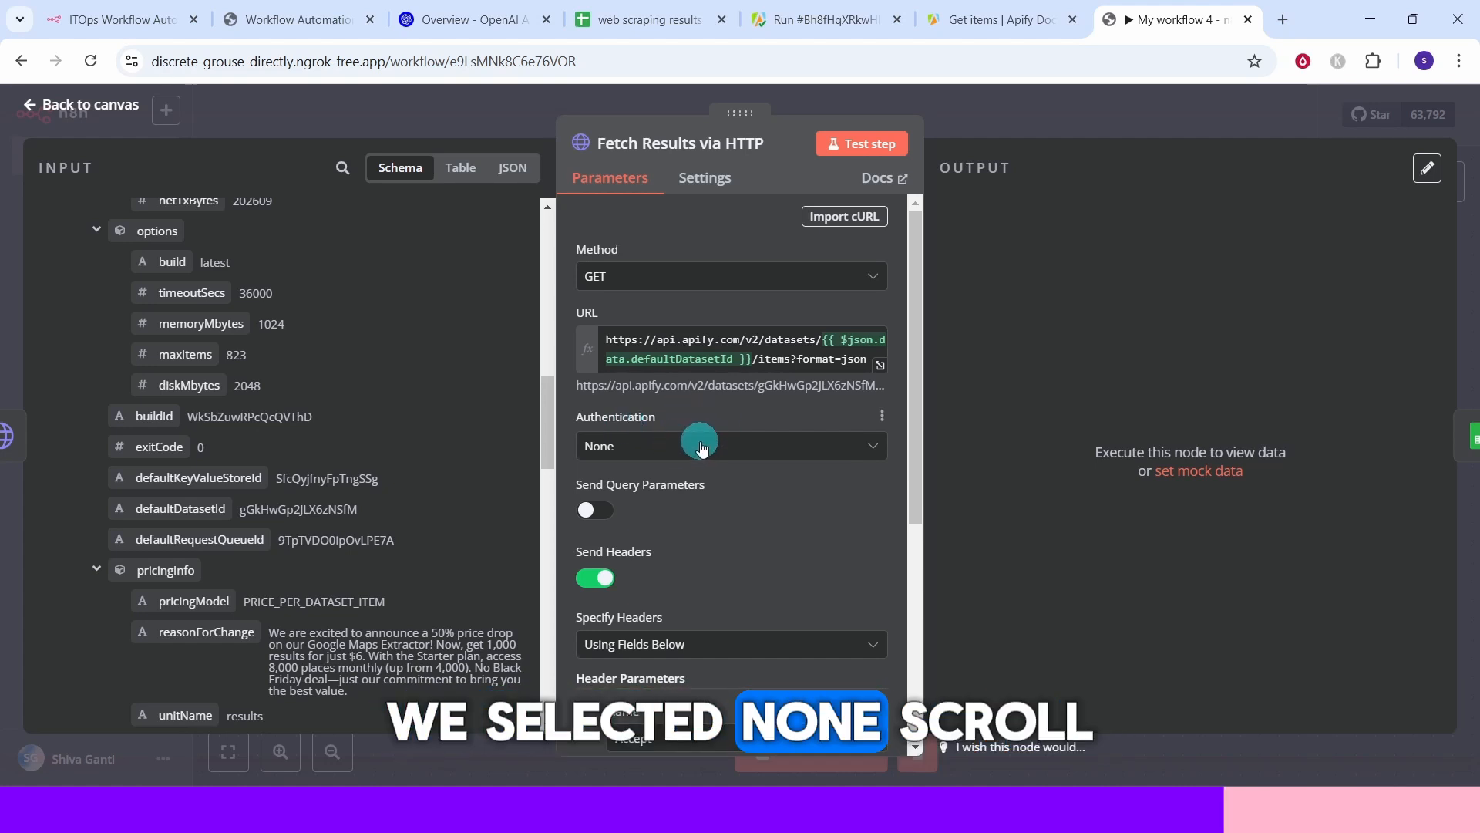
scroll(728, 432, down, 4)
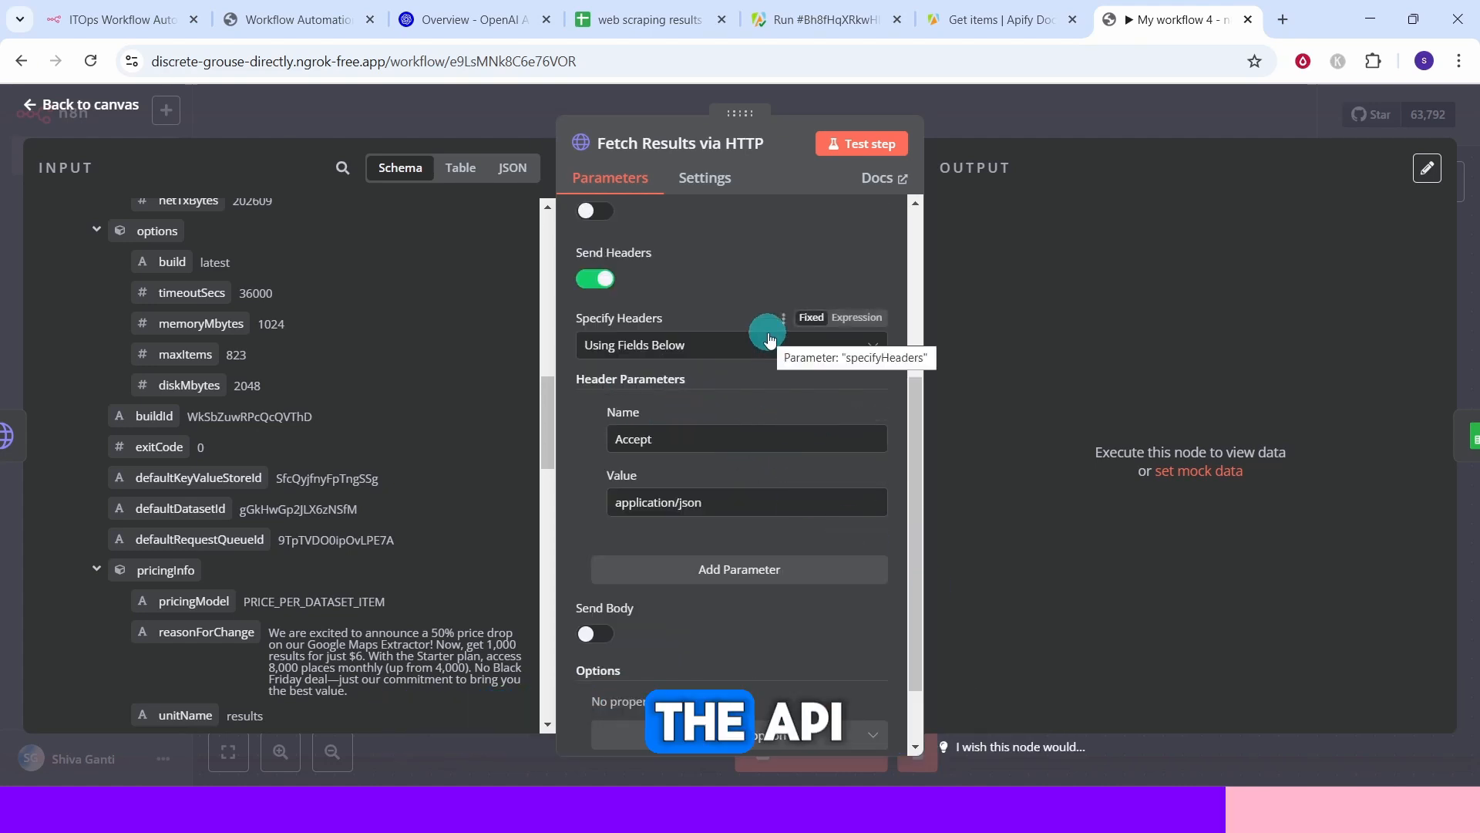
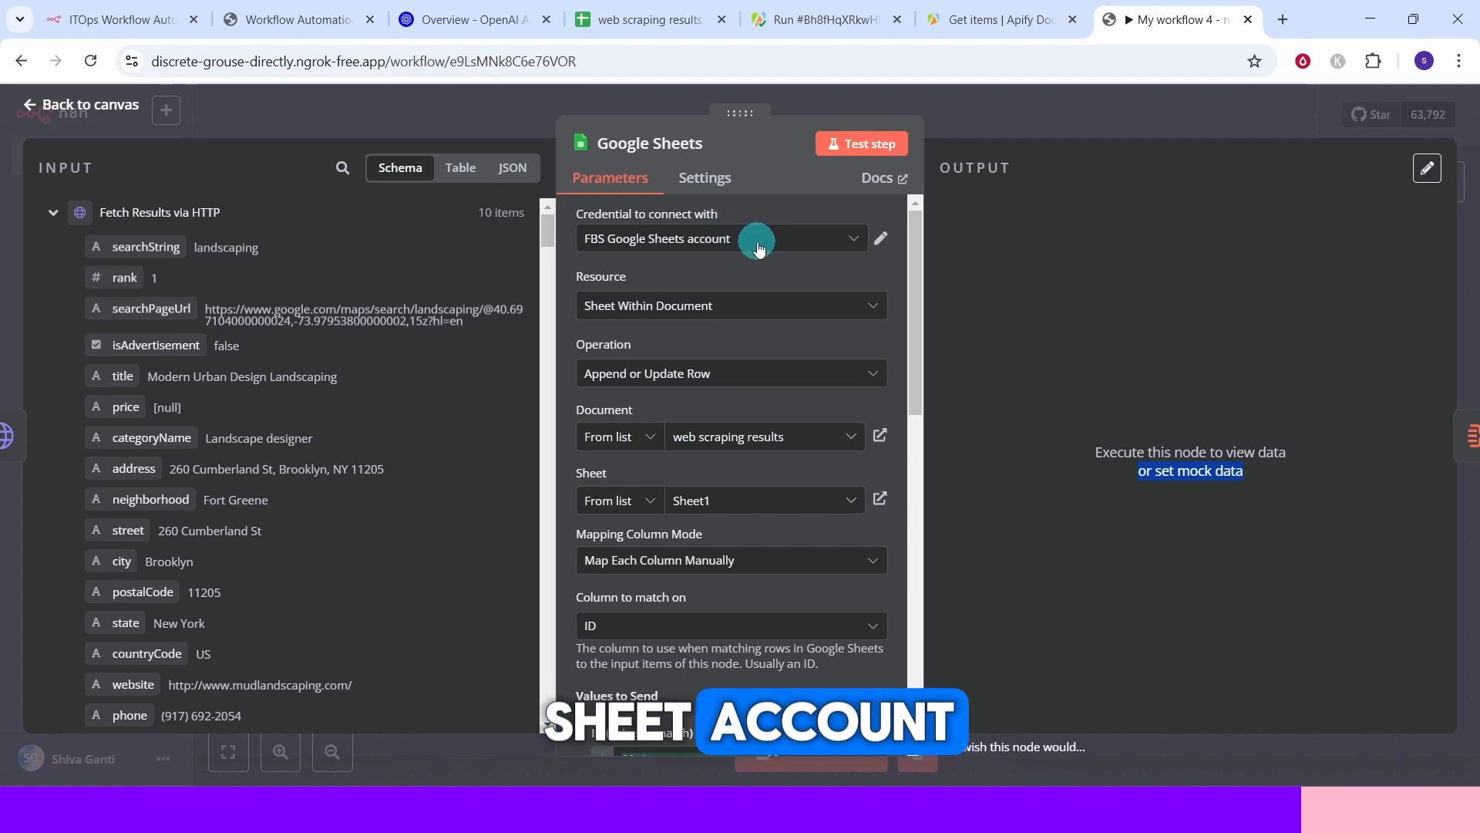
Review the Google Sheets node's column mappings and run a test of the step.
scroll(784, 321, down, 5)
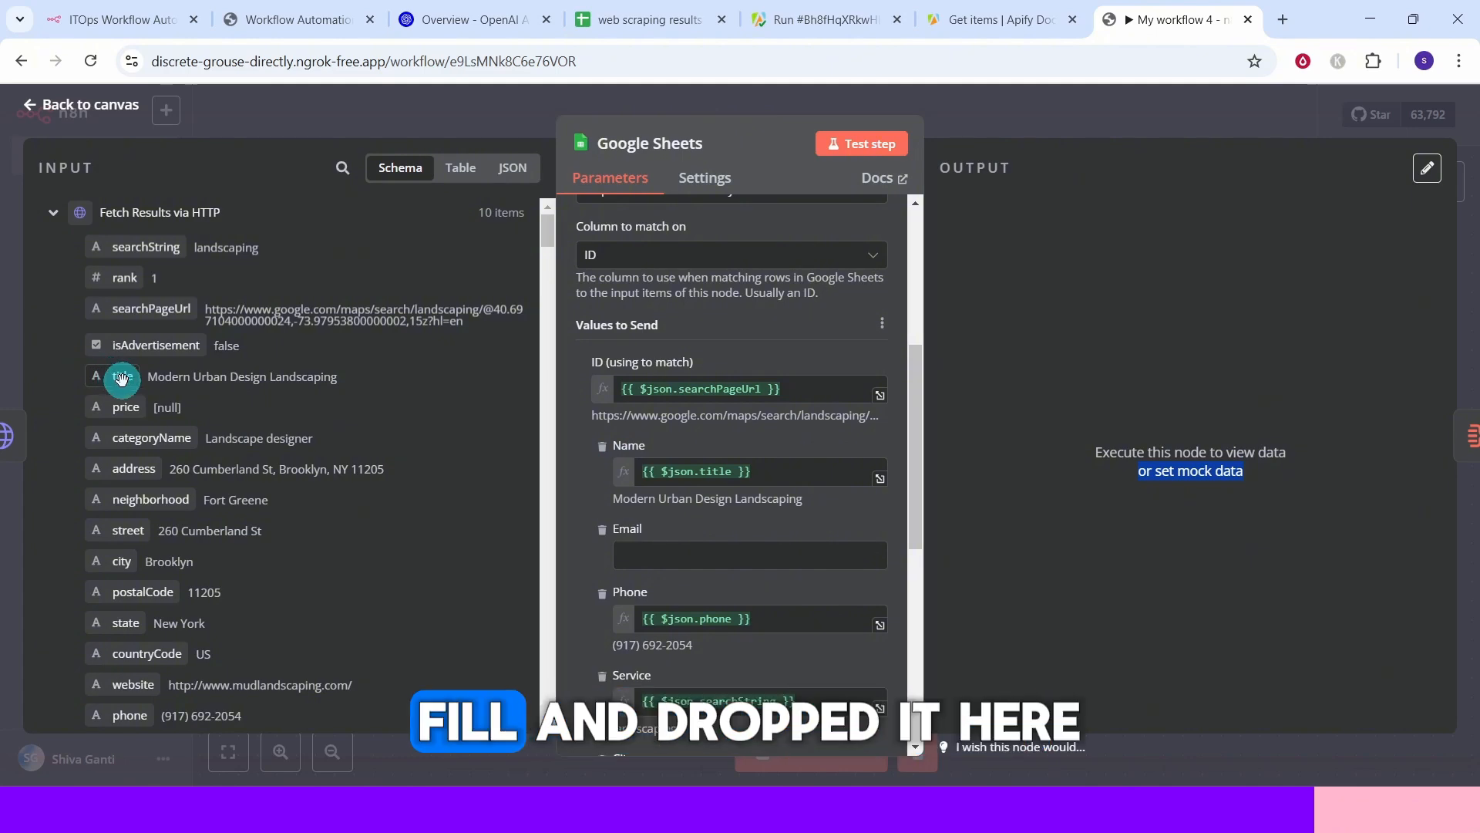
scroll(910, 493, down, 3)
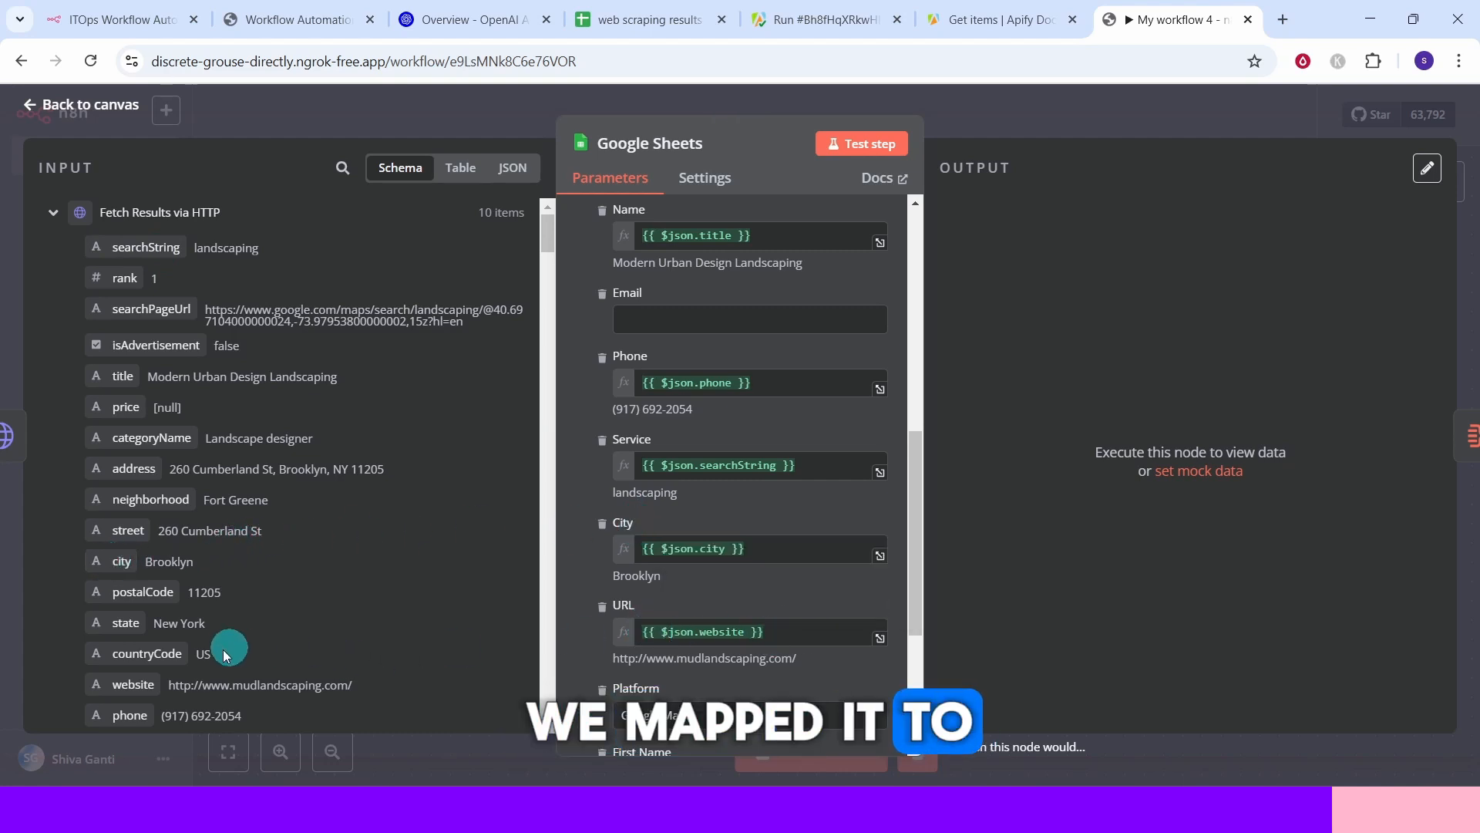
scroll(628, 550, down, 2)
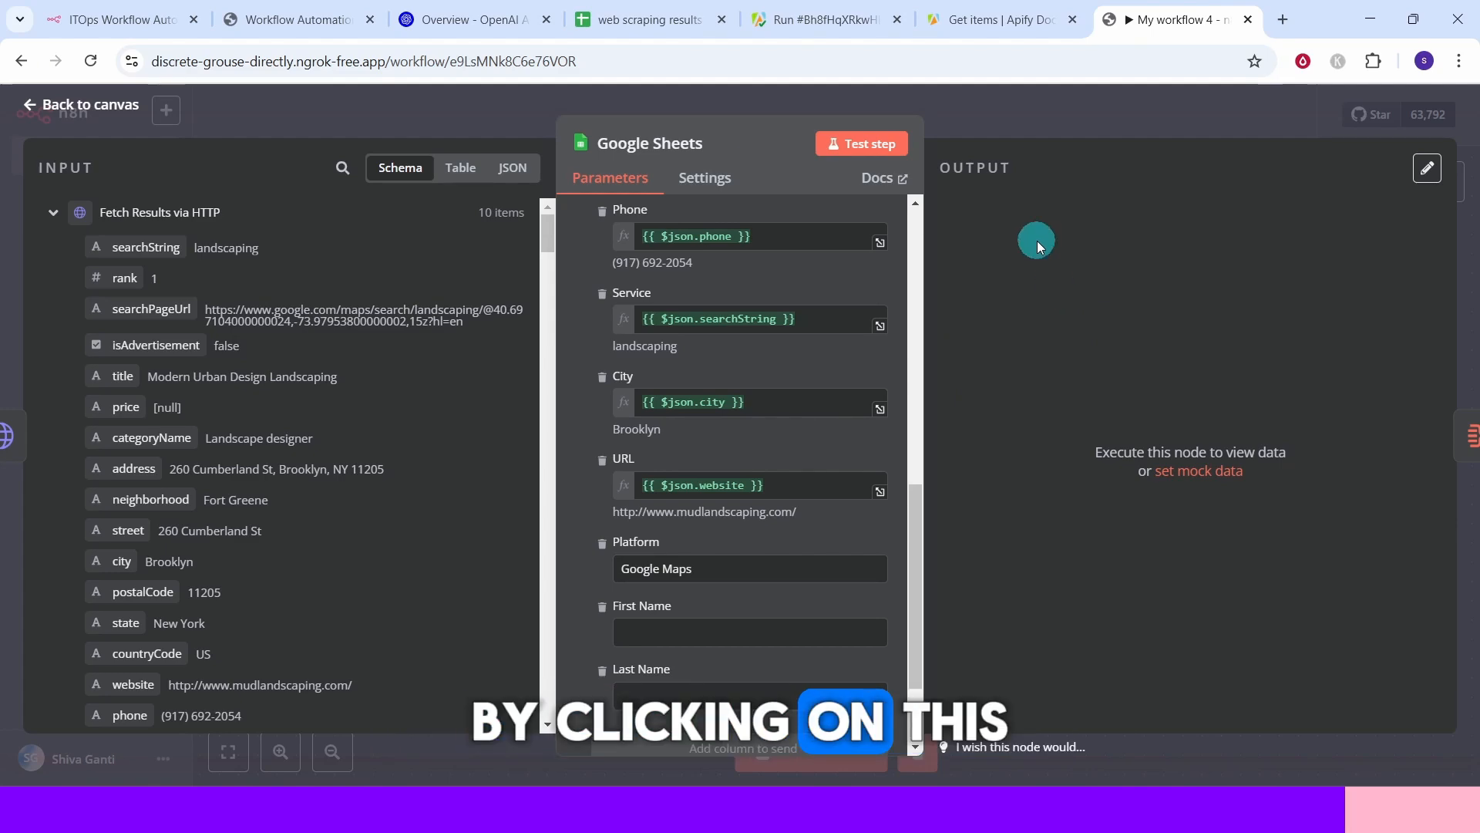
click(866, 142)
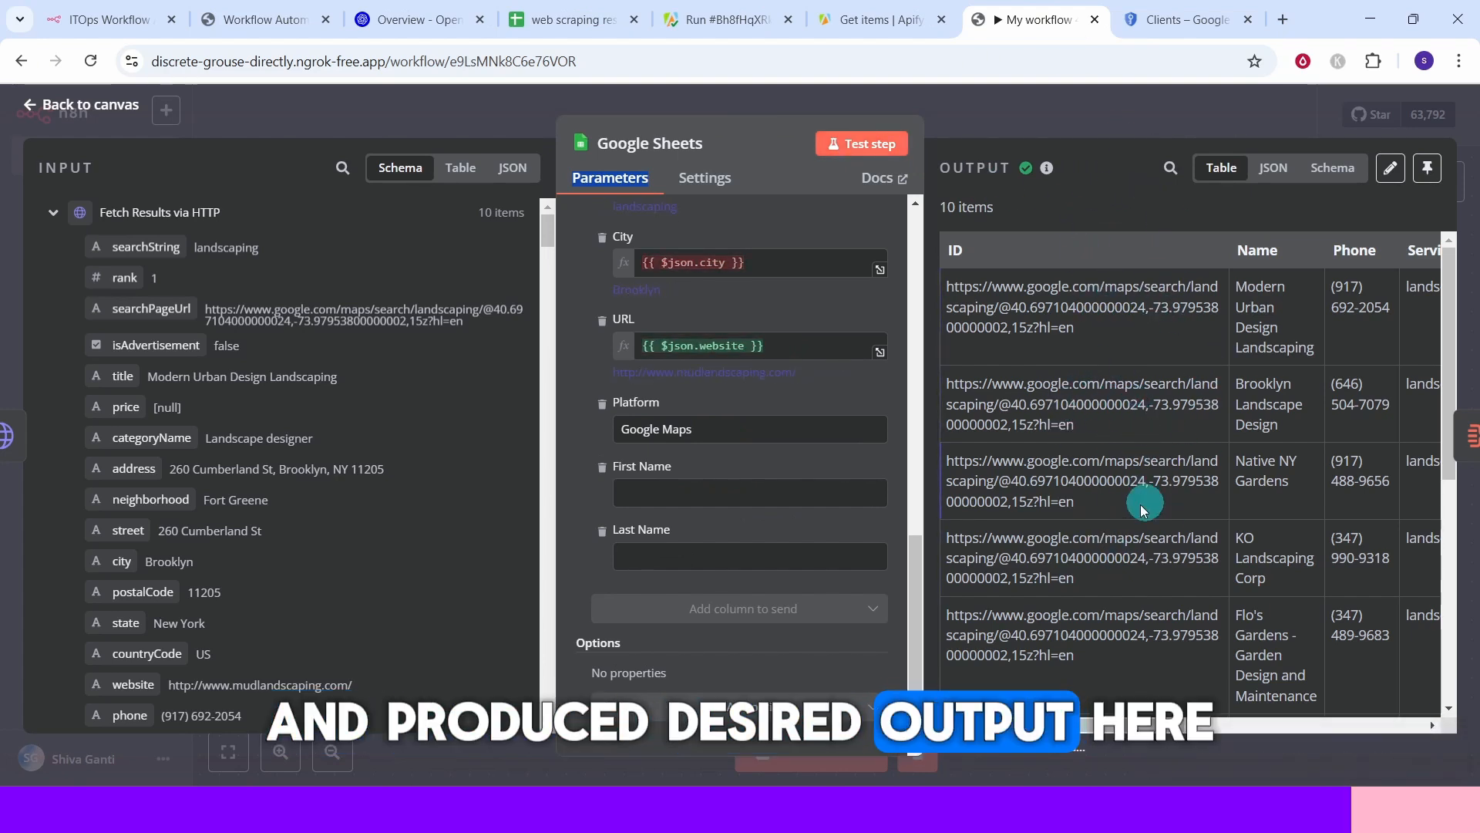
Open the Aggregate node, aggregating all item data into the data field, and test it.
click(77, 105)
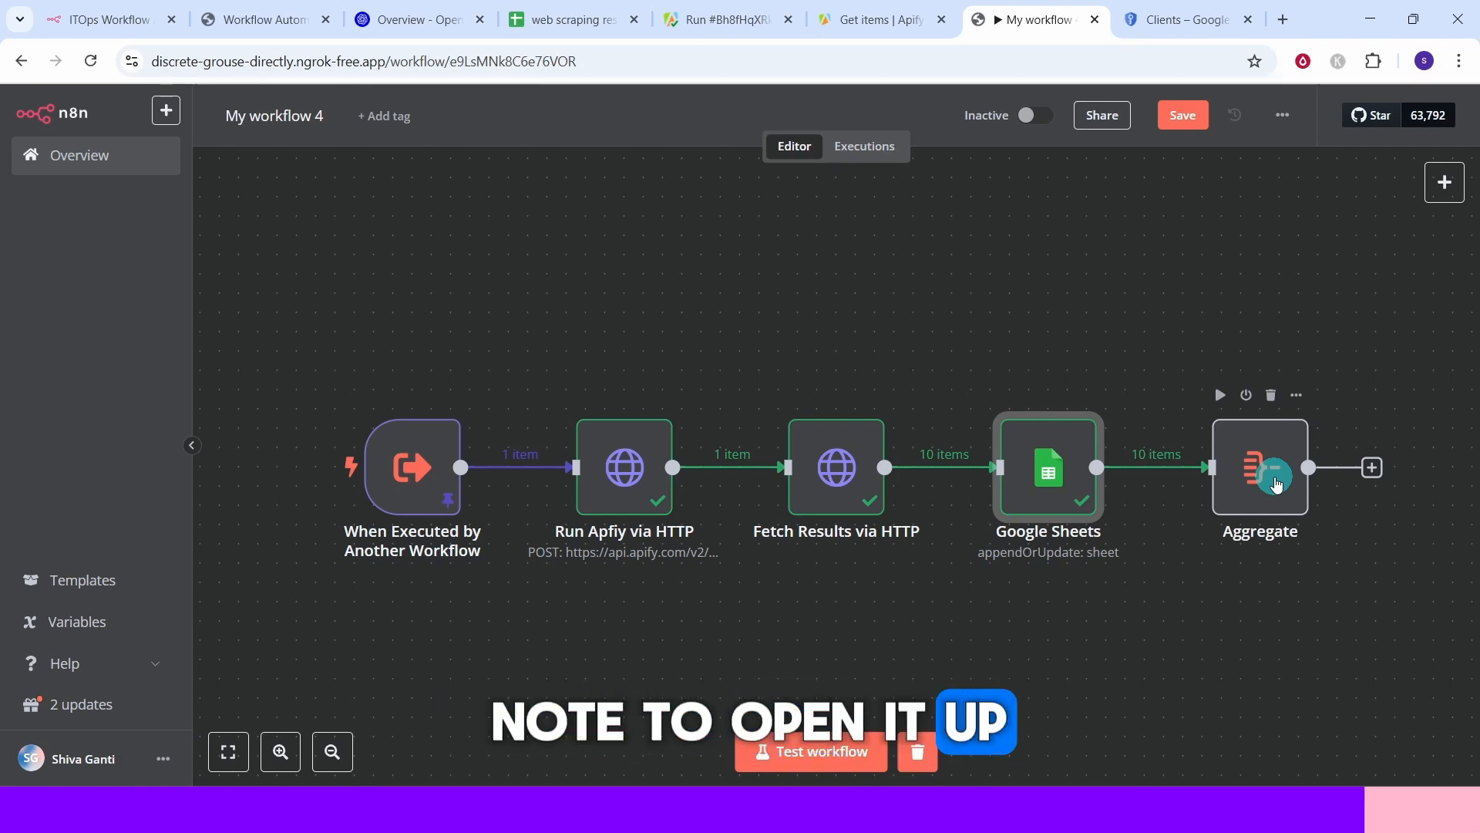
double_click(1276, 484)
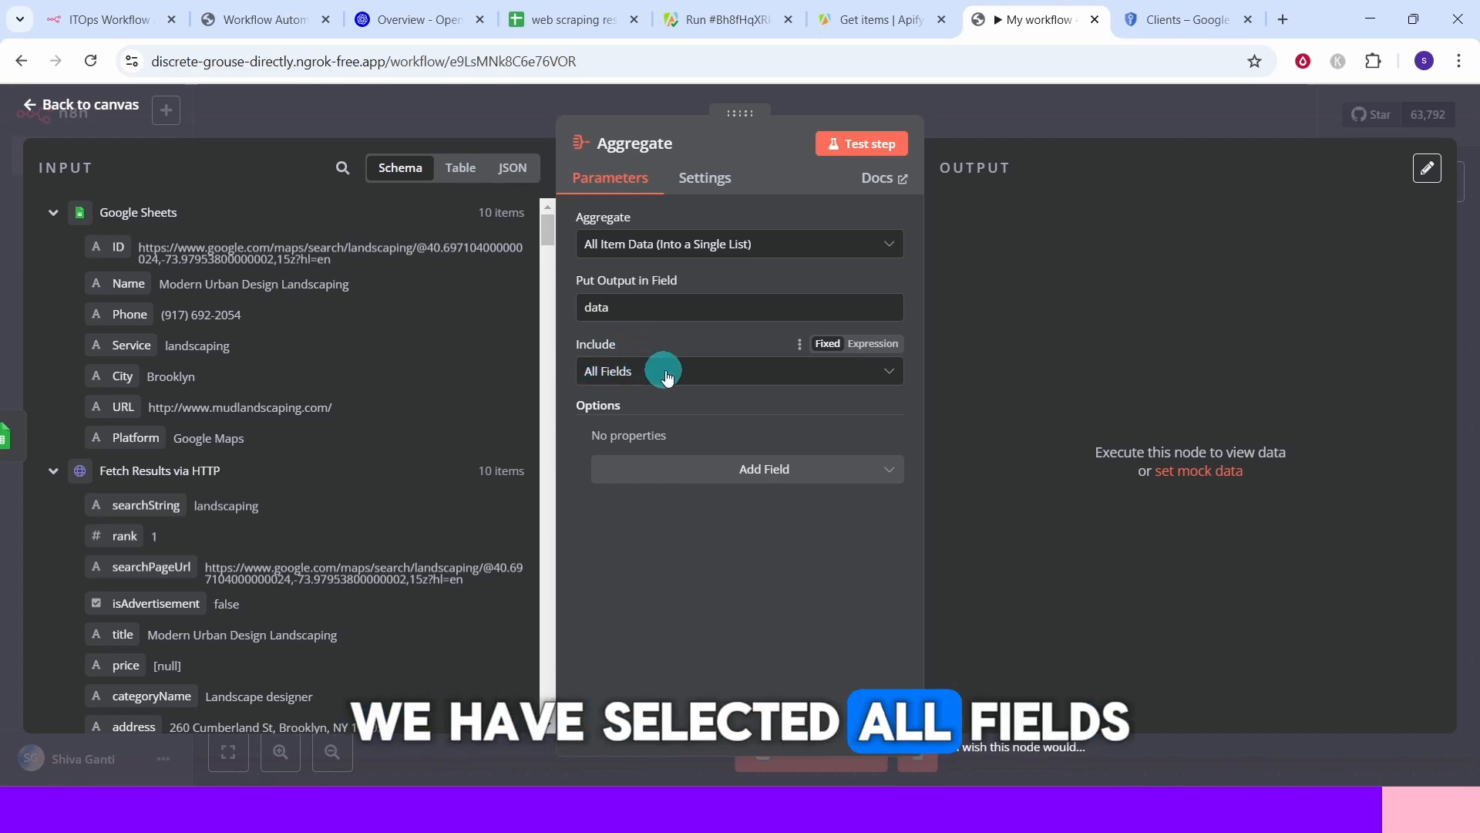
click(847, 146)
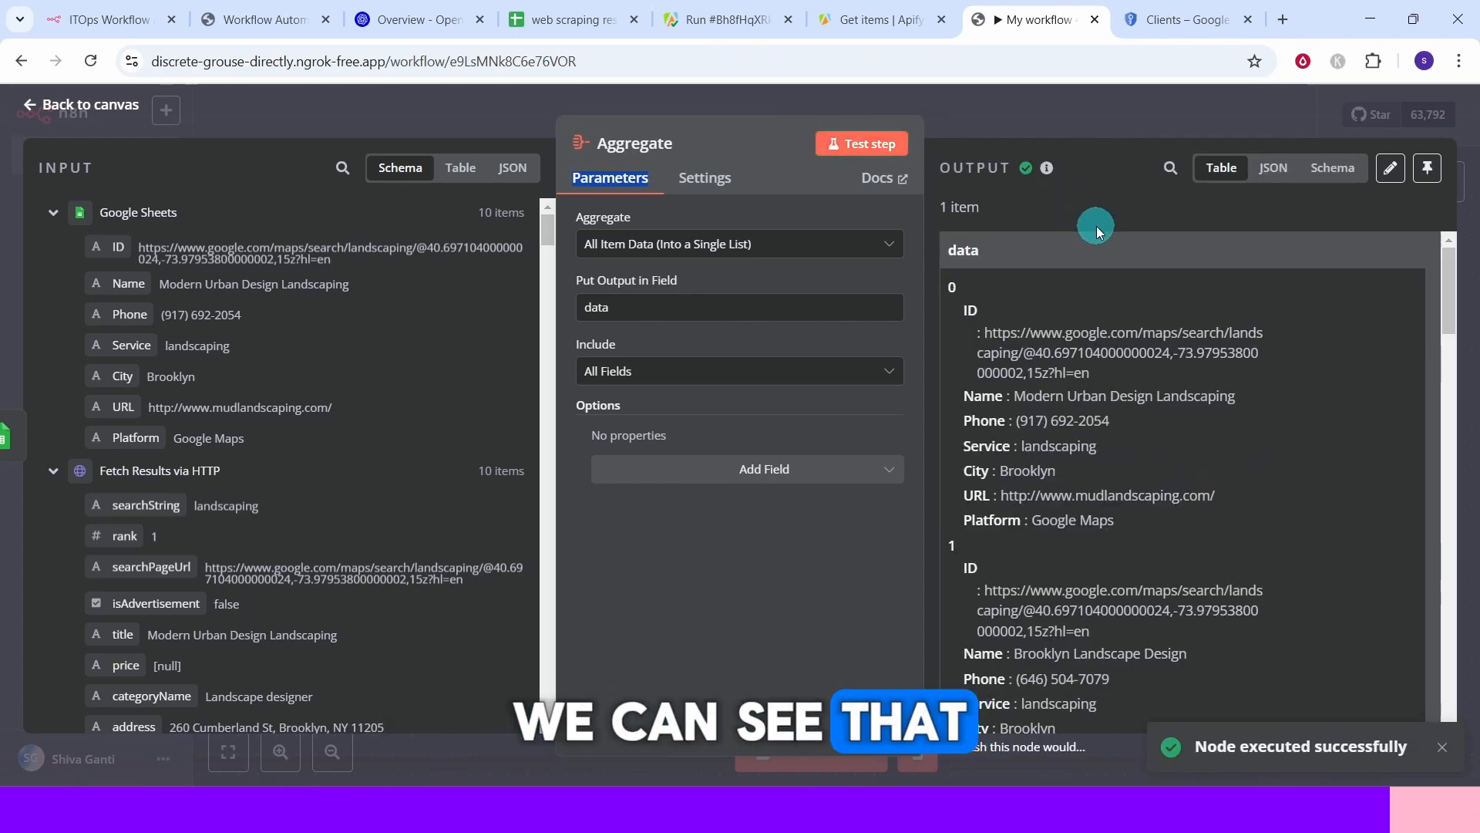
Return to the canvas and save the scraper workflow.
click(1077, 333)
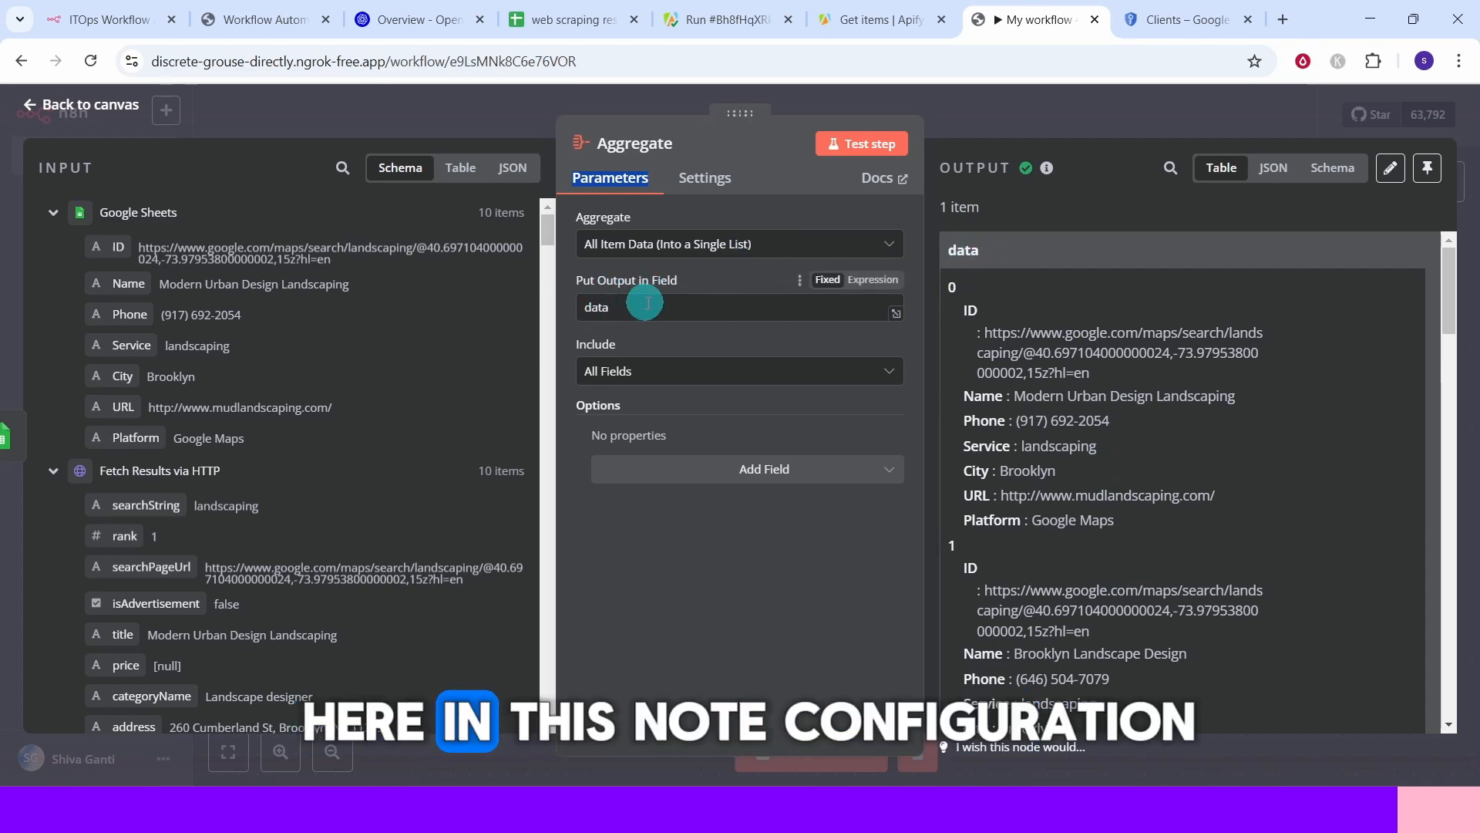
click(68, 107)
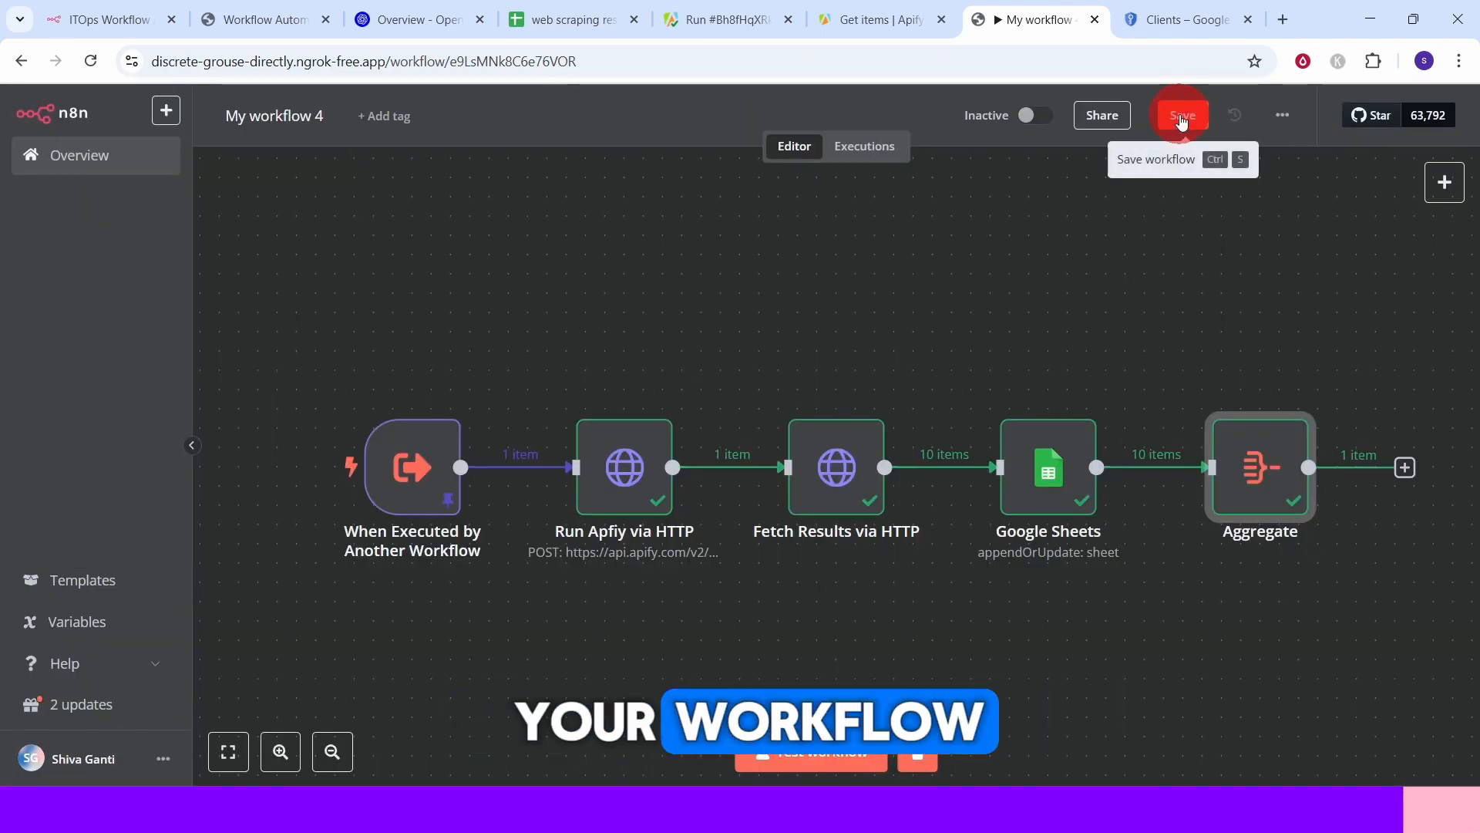
click(1181, 117)
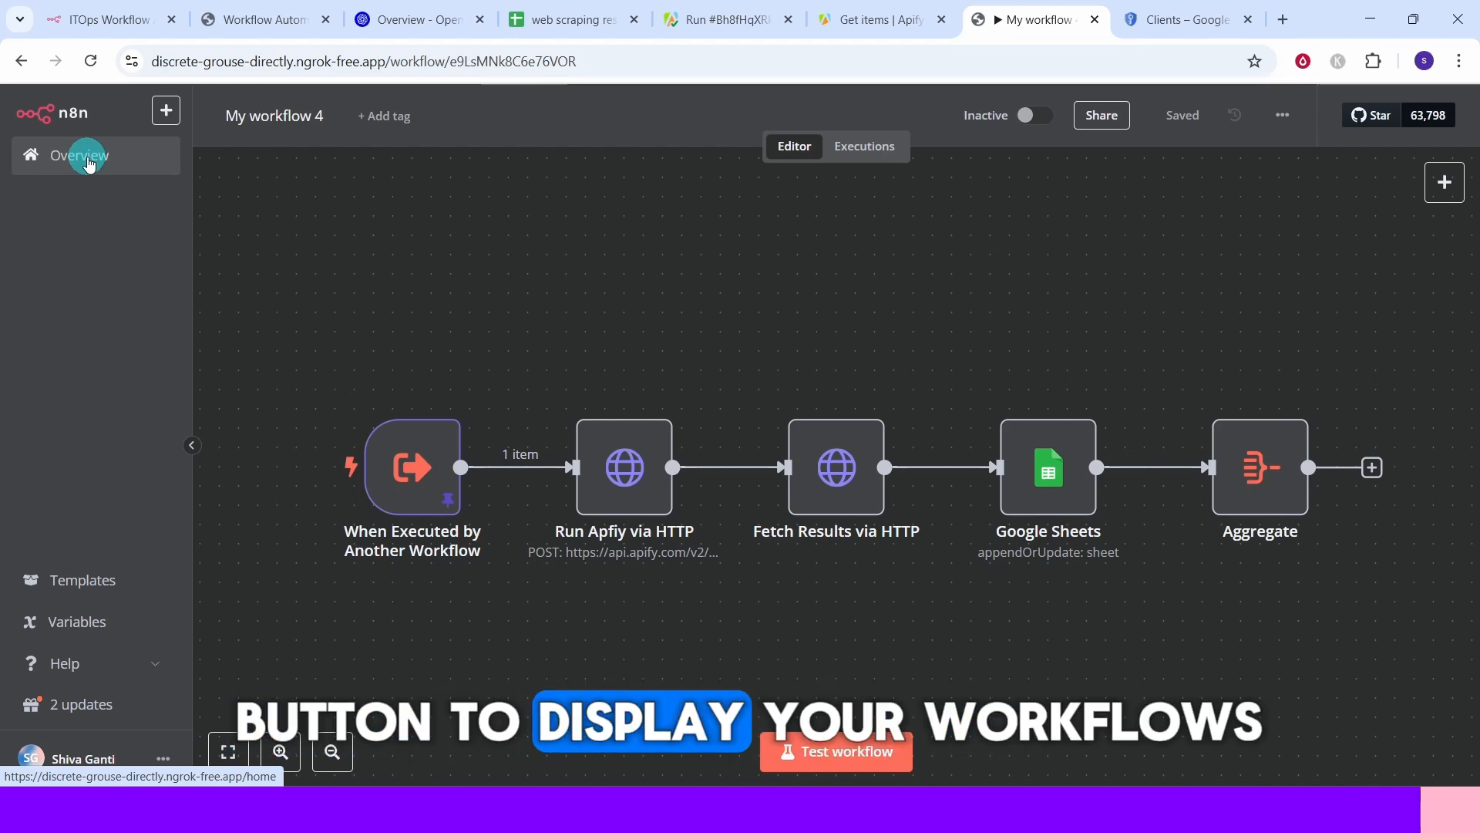
Open the fbs webscrape google maps workflow from the overview and open its chat panel.
click(89, 162)
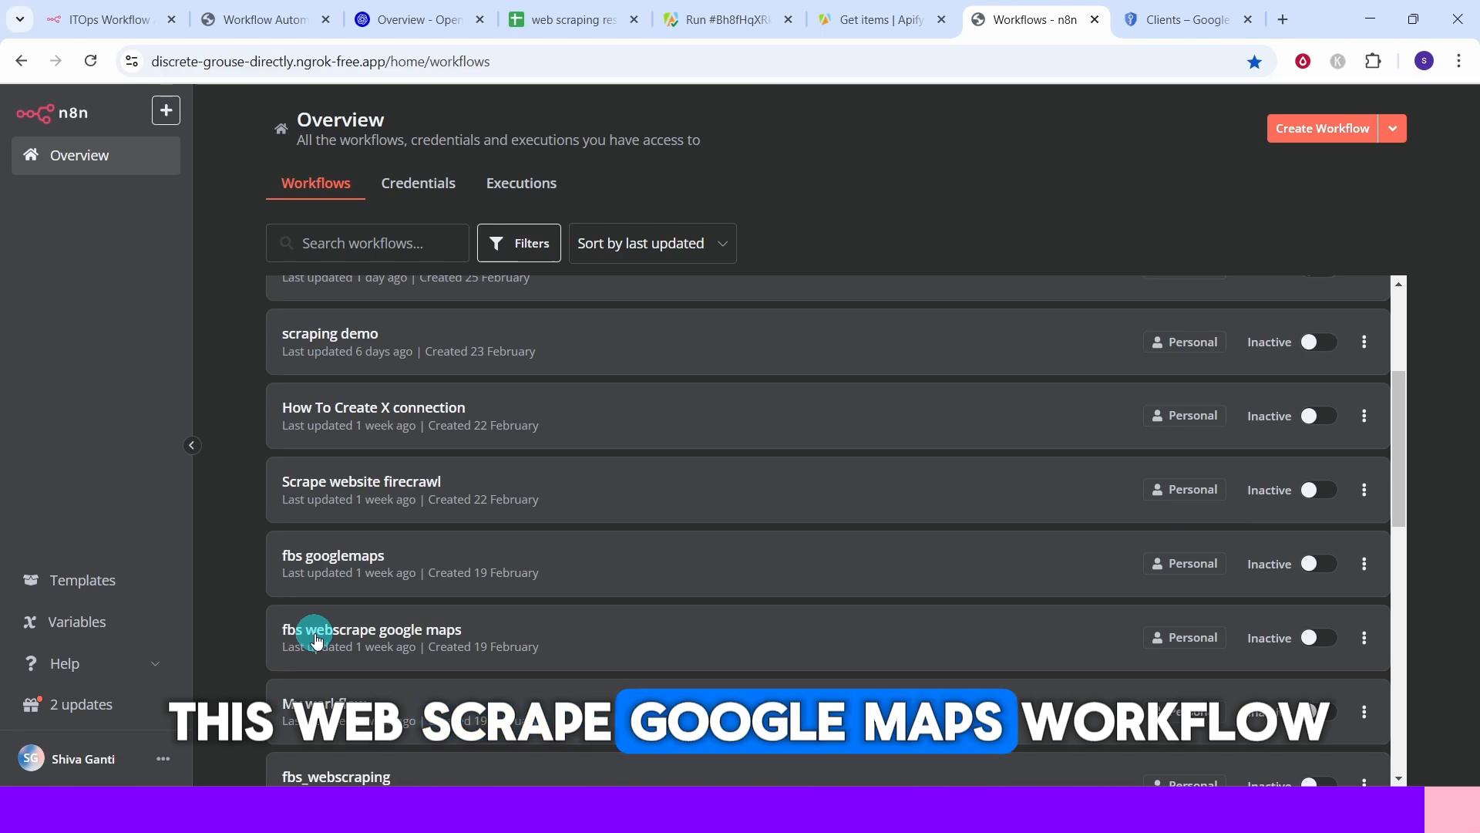
click(317, 638)
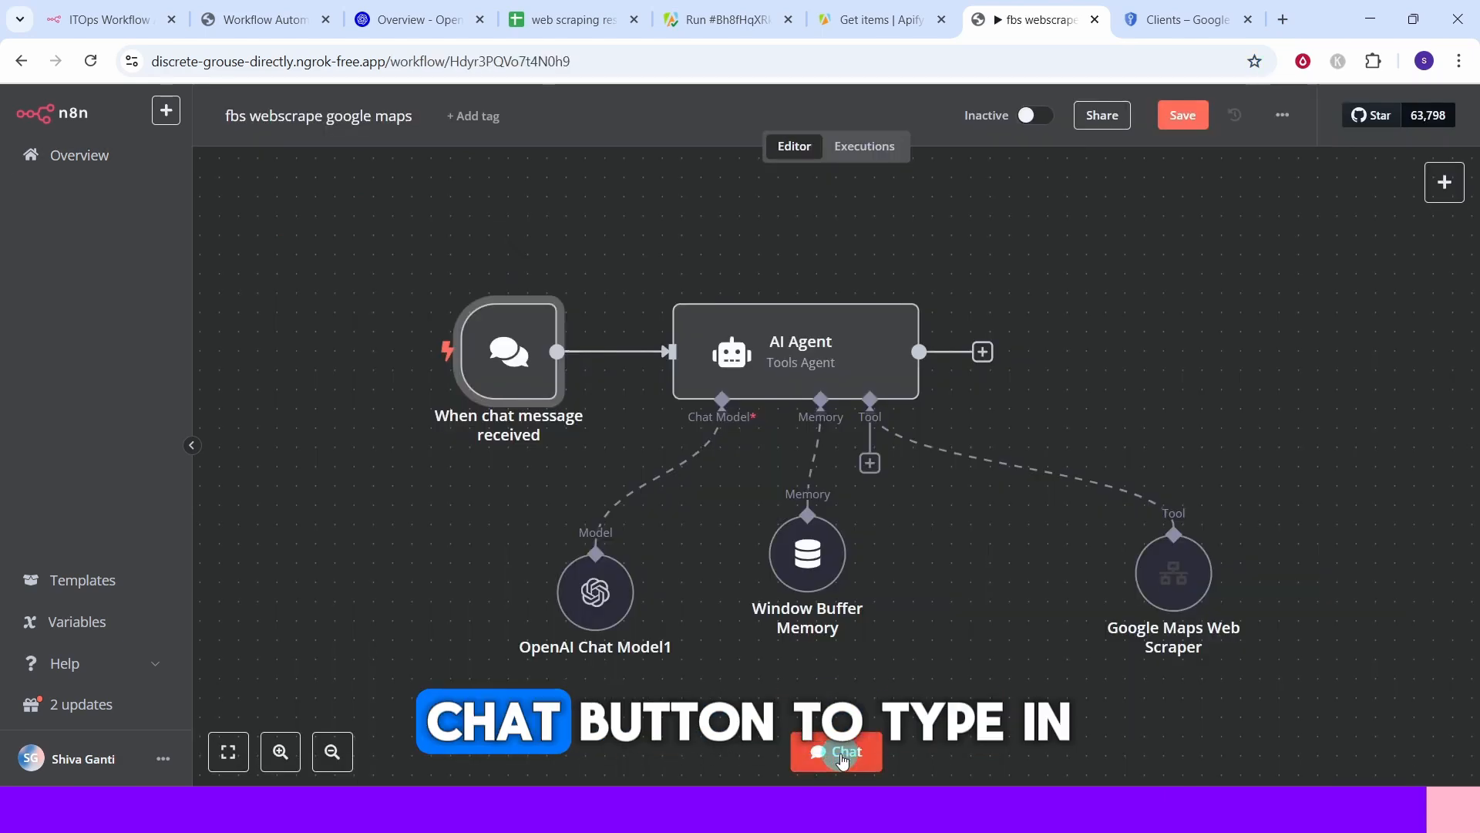
click(842, 759)
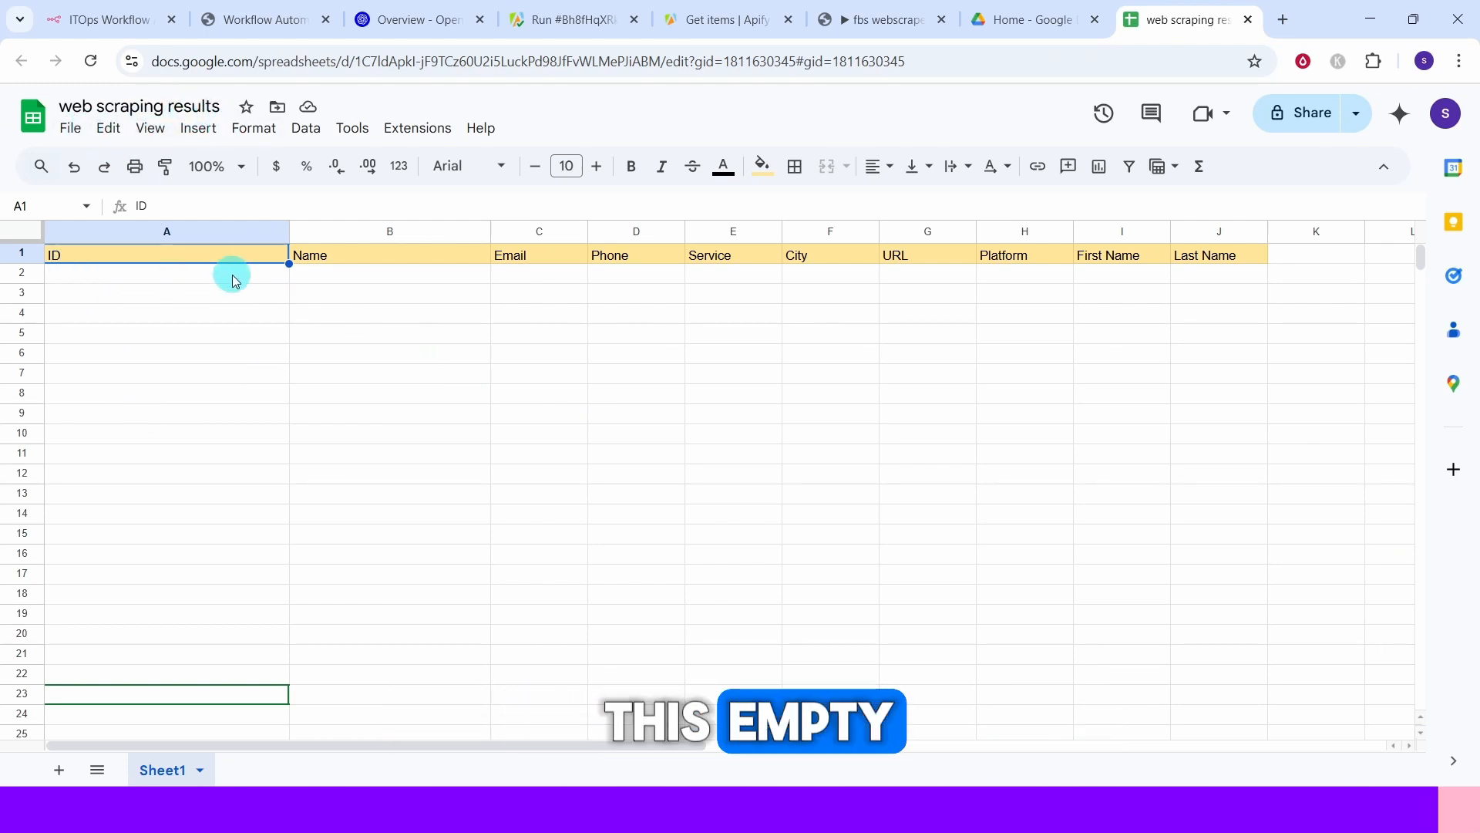
click(875, 23)
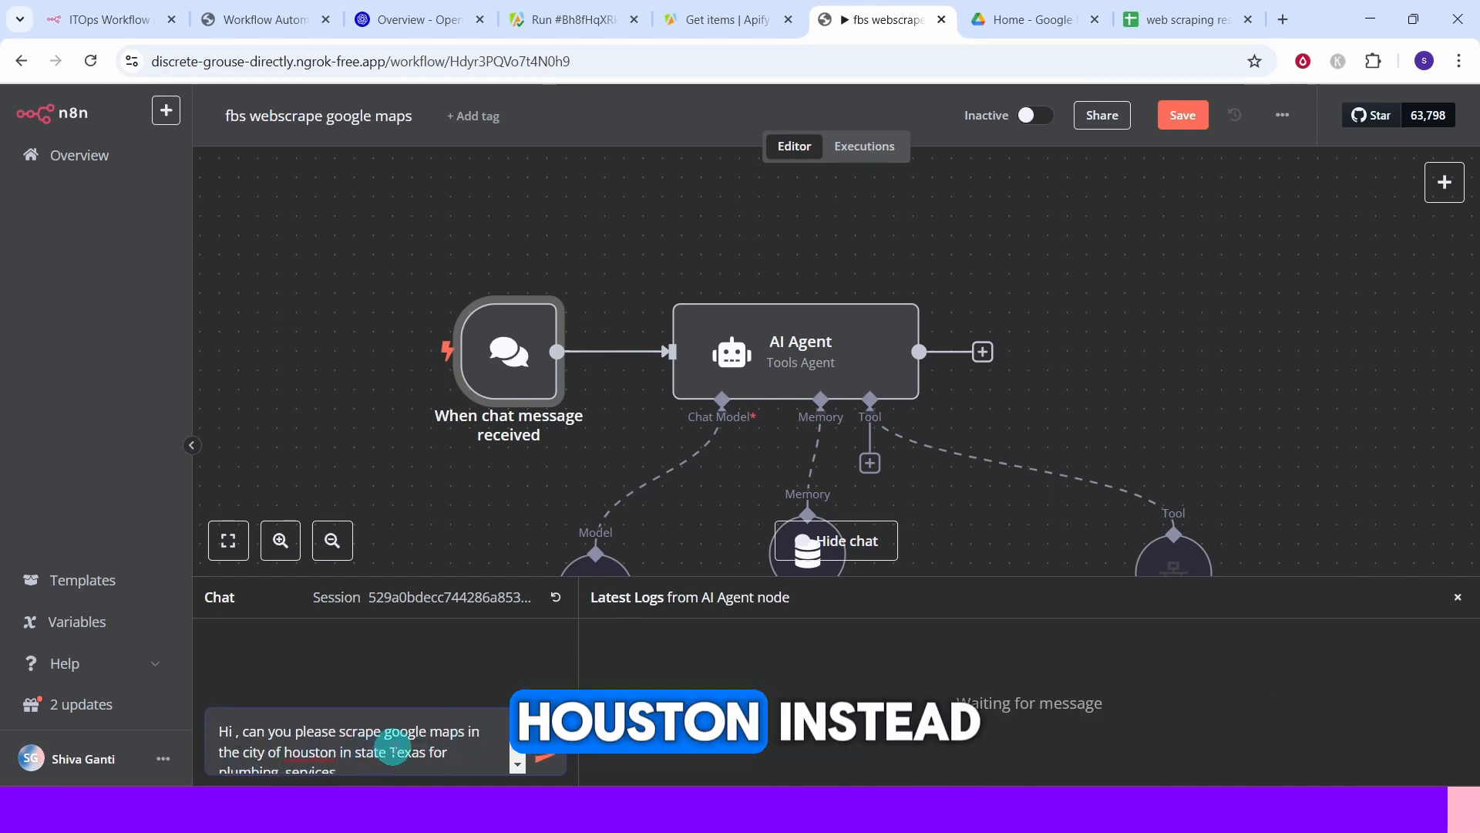
Send the chat request asking to scrape Google Maps for plumbing services in Houston, Texas.
scroll(320, 754, down, 1)
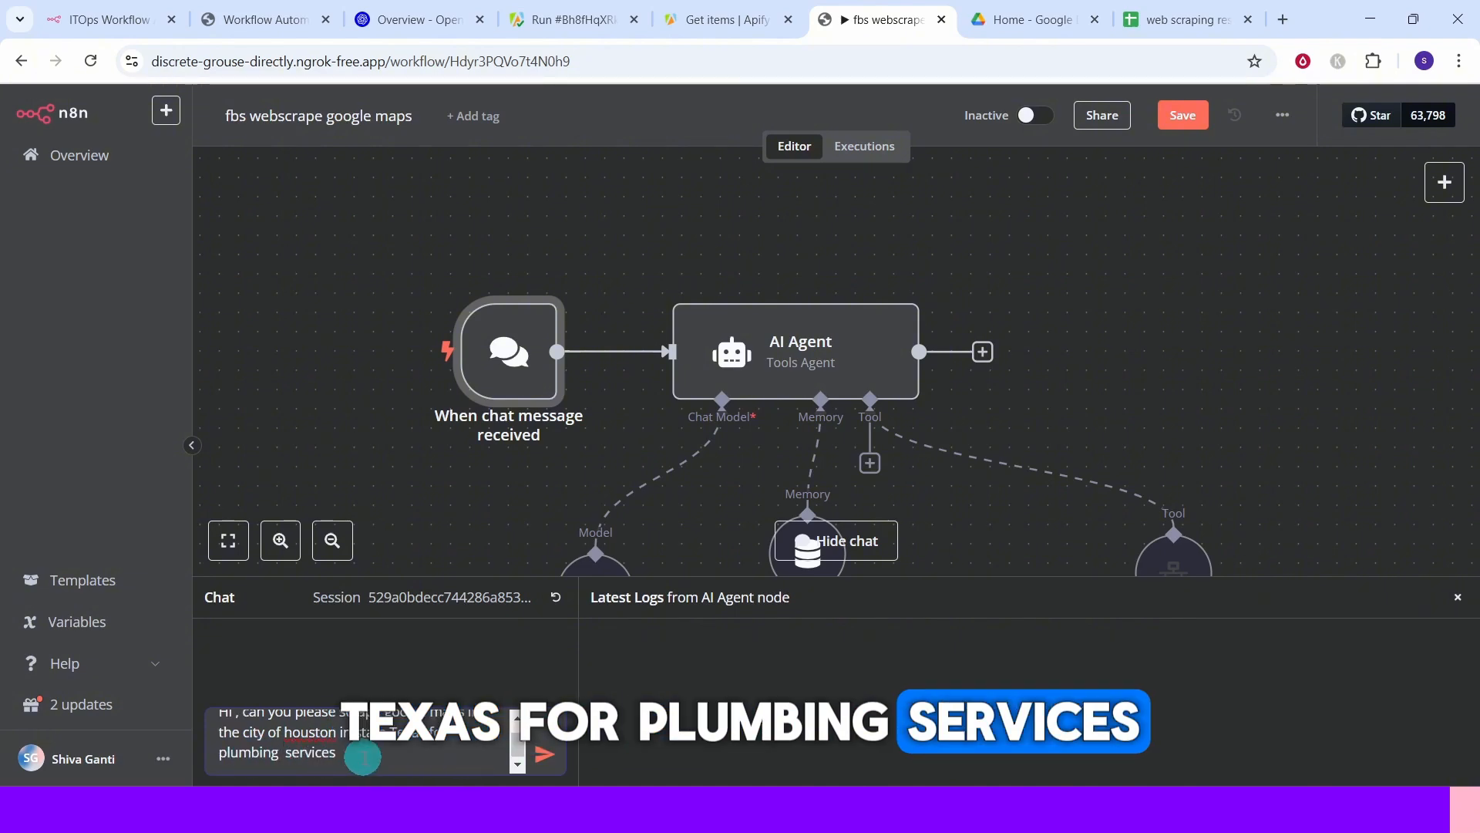
key(Return)
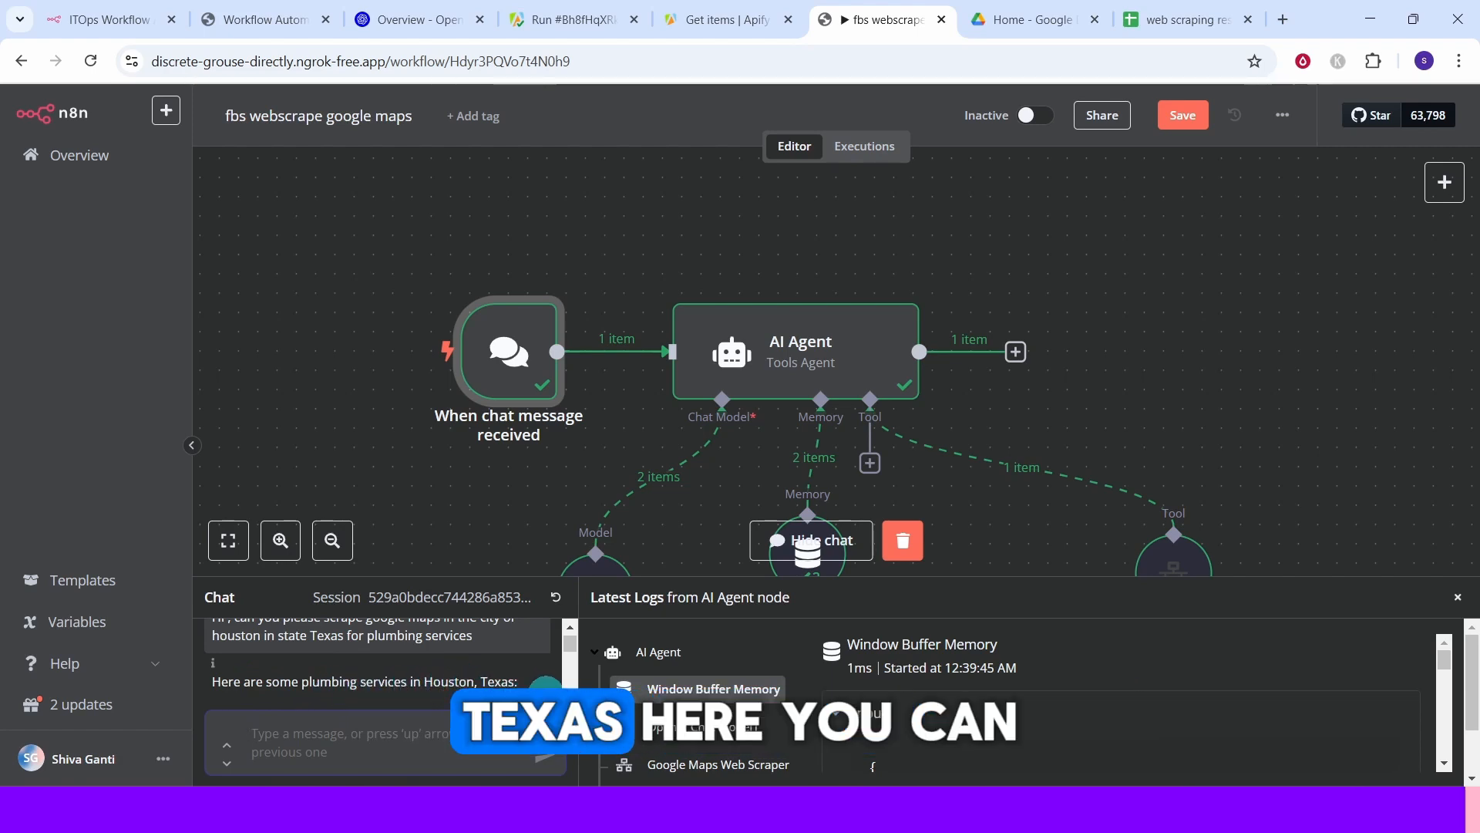
Read the agent's reply and check the listings in the web scraping results sheet.
scroll(546, 683, down, 3)
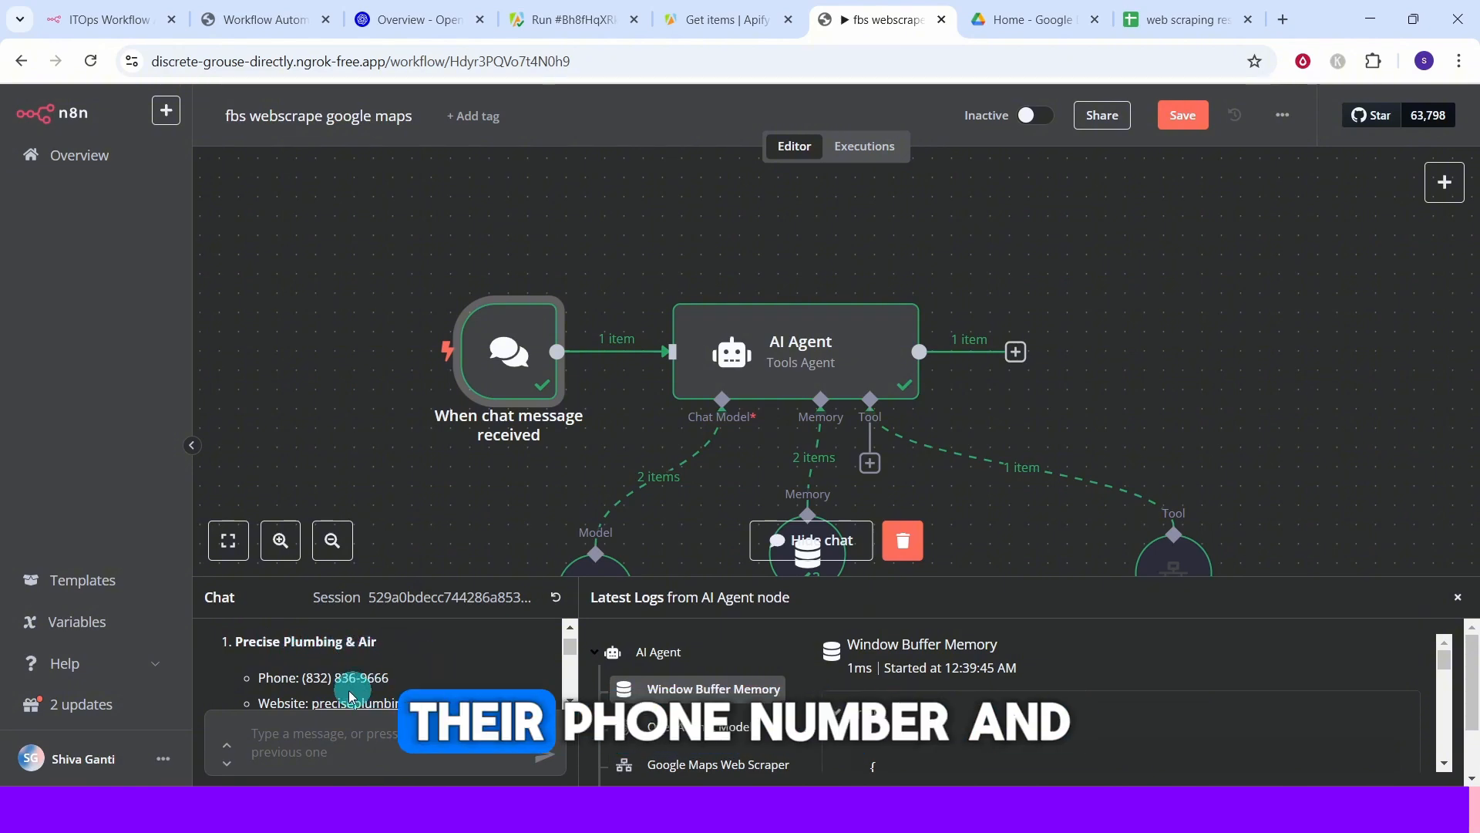
scroll(540, 702, down, 2)
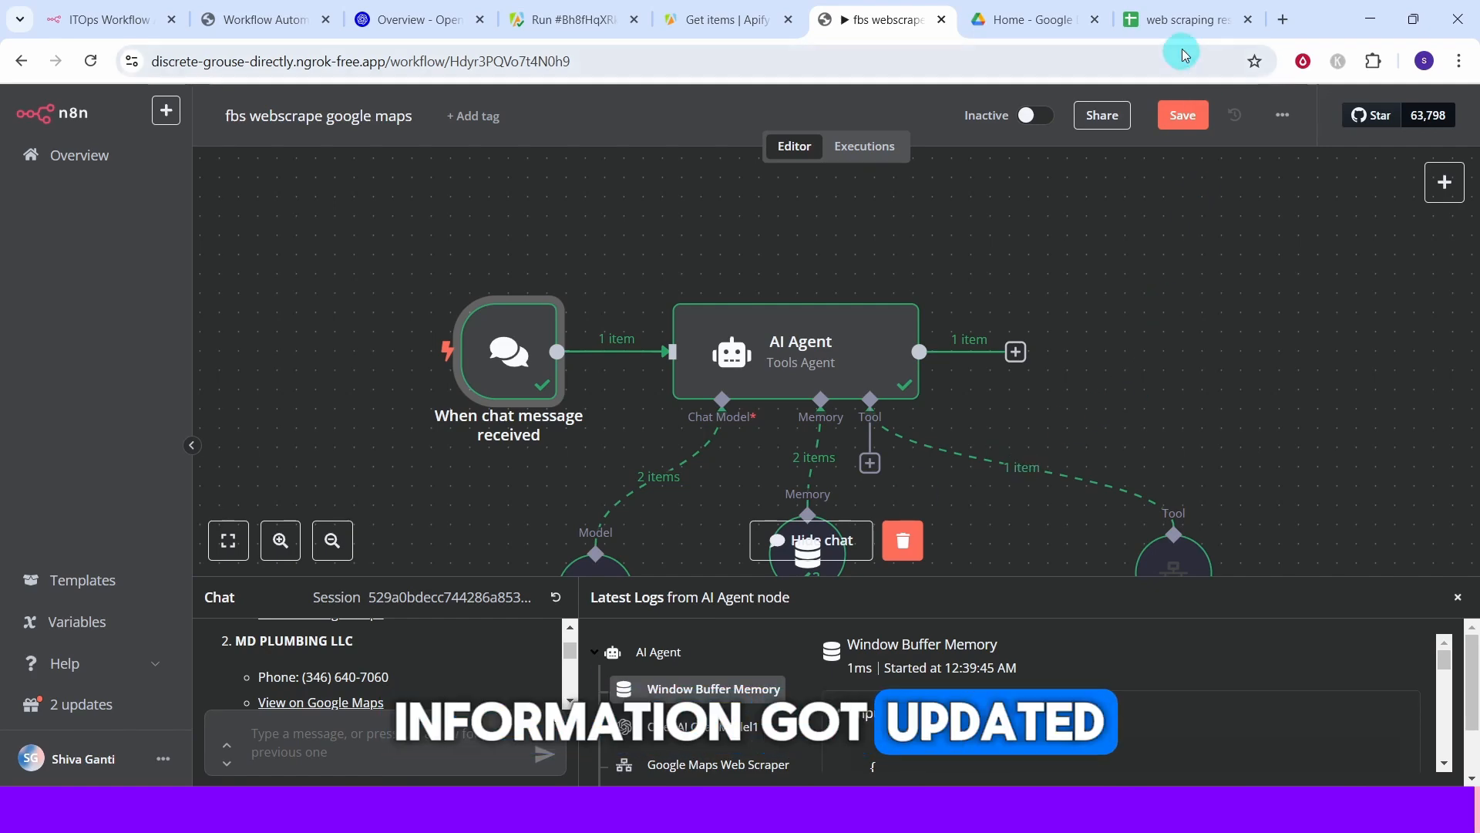
click(1180, 19)
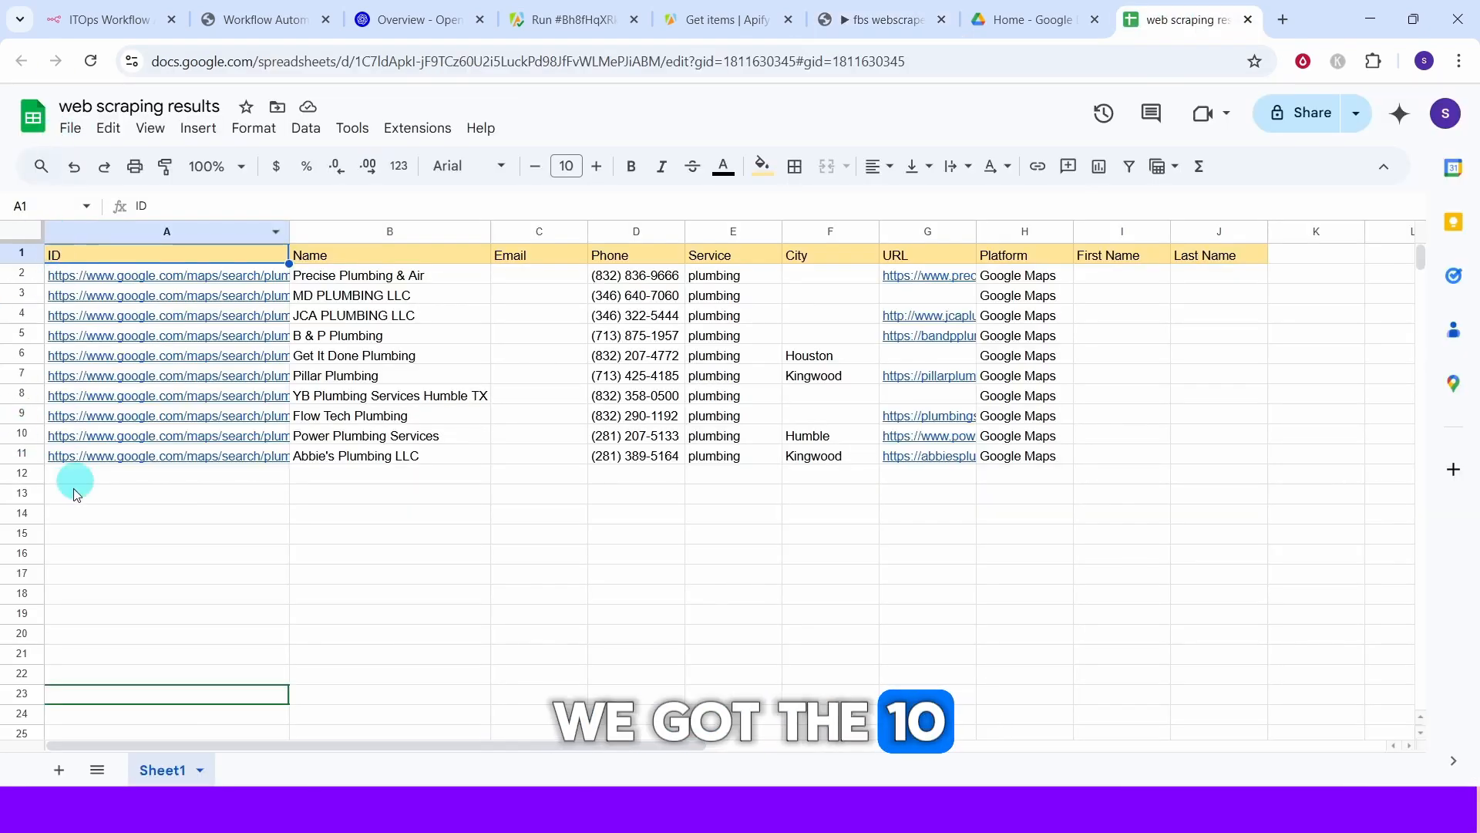